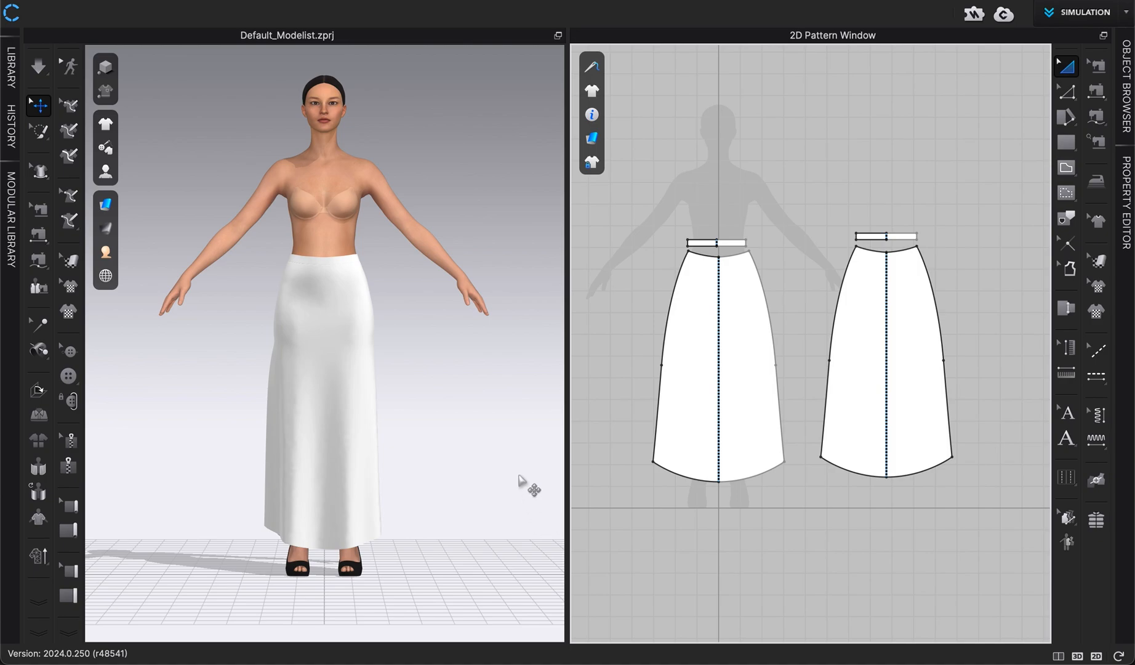
# Open the library and load the Adult_Pant_Clip_Hanger_V3 hanger in place of the avatar, then close the library
pyautogui.hotkey('ctrl', 'shift', 'l')
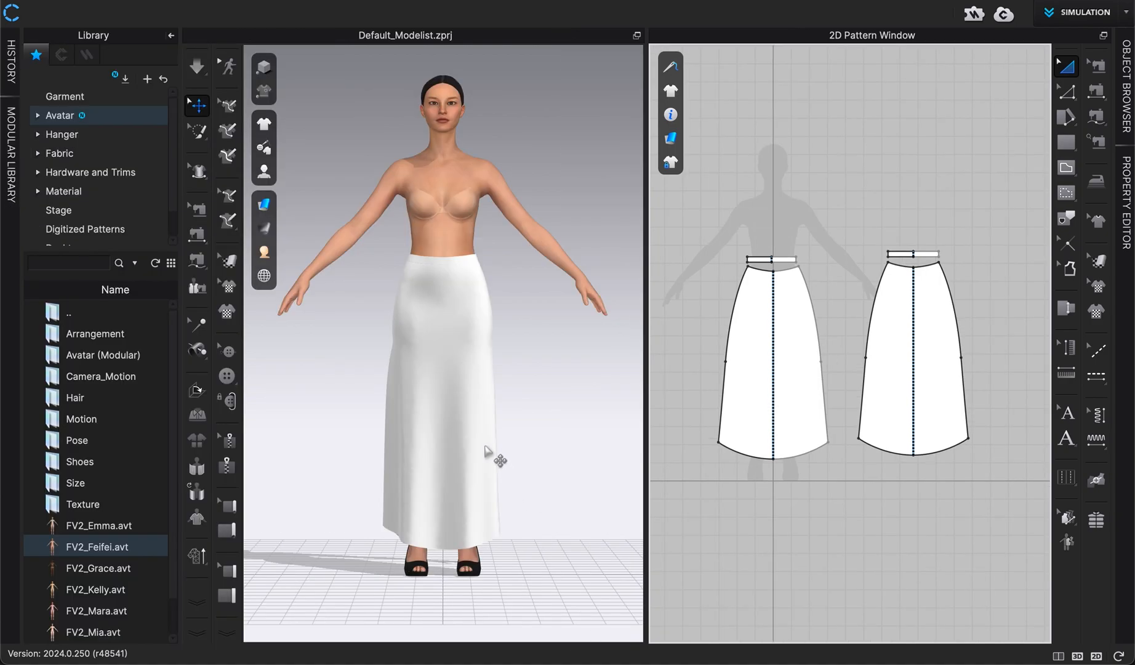
pyautogui.click(485, 447)
pyautogui.hotkey('ctrl', 'shift', 'l')
pyautogui.click(549, 344)
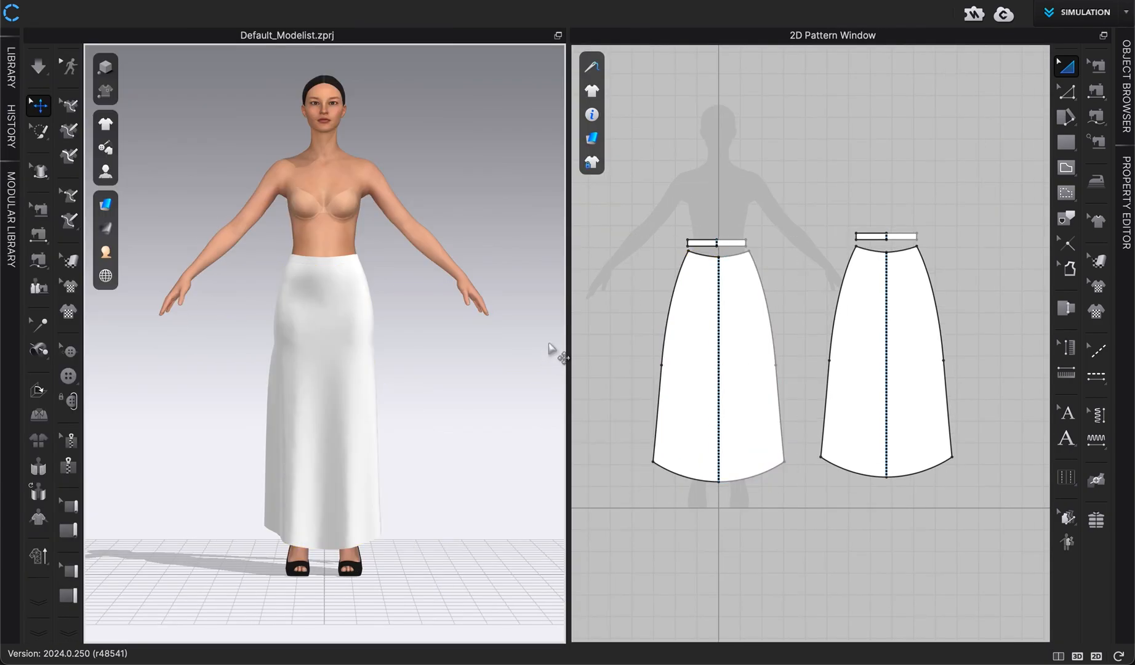
pyautogui.hotkey('ctrl', 'shift', 'l')
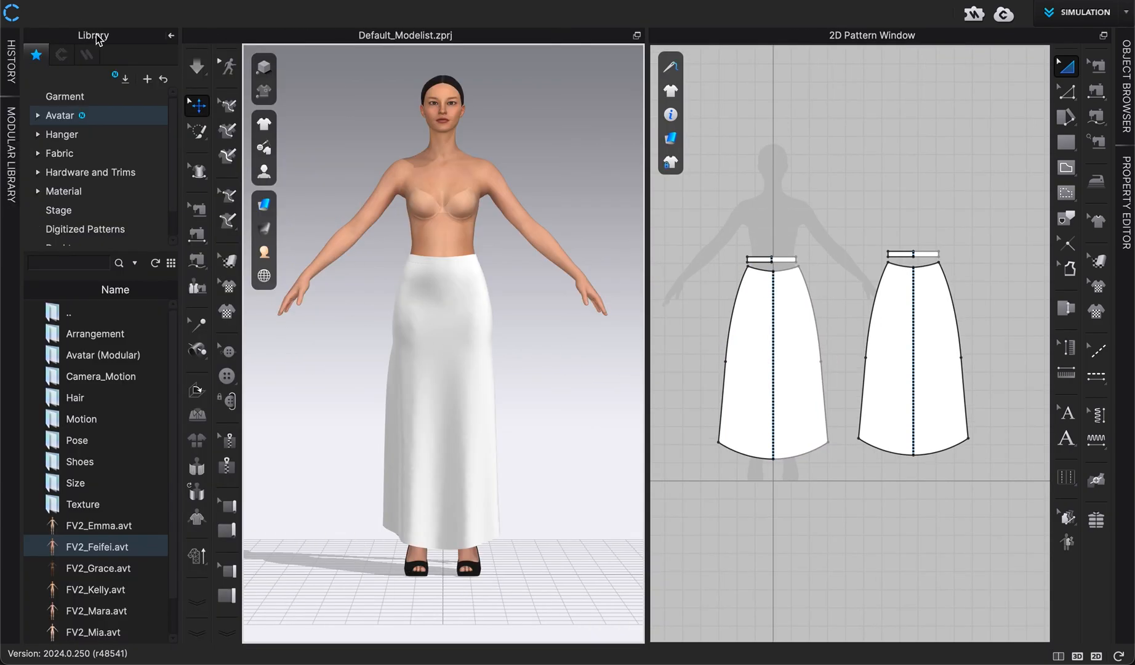
pyautogui.click(60, 136)
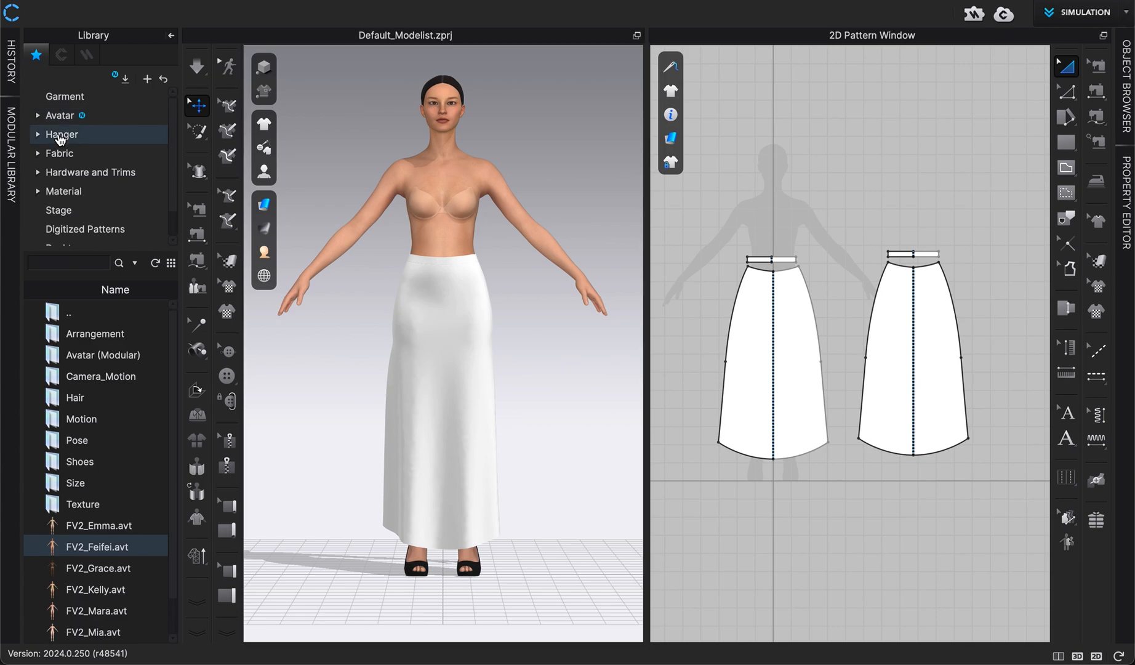
pyautogui.click(112, 378)
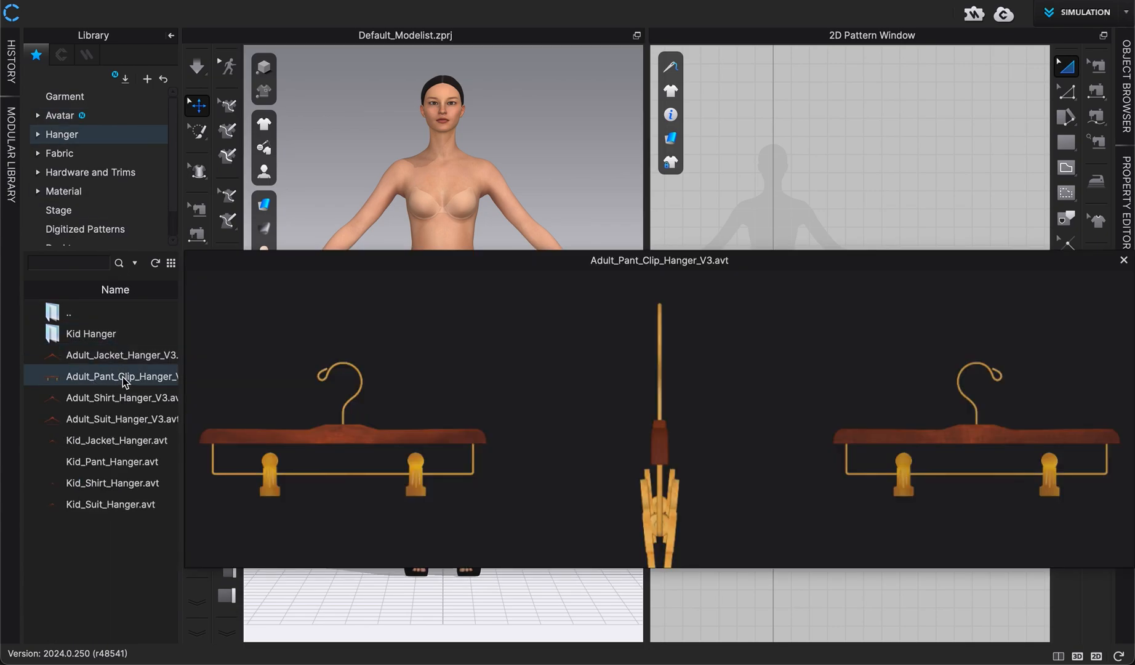
pyautogui.doubleClick(125, 382)
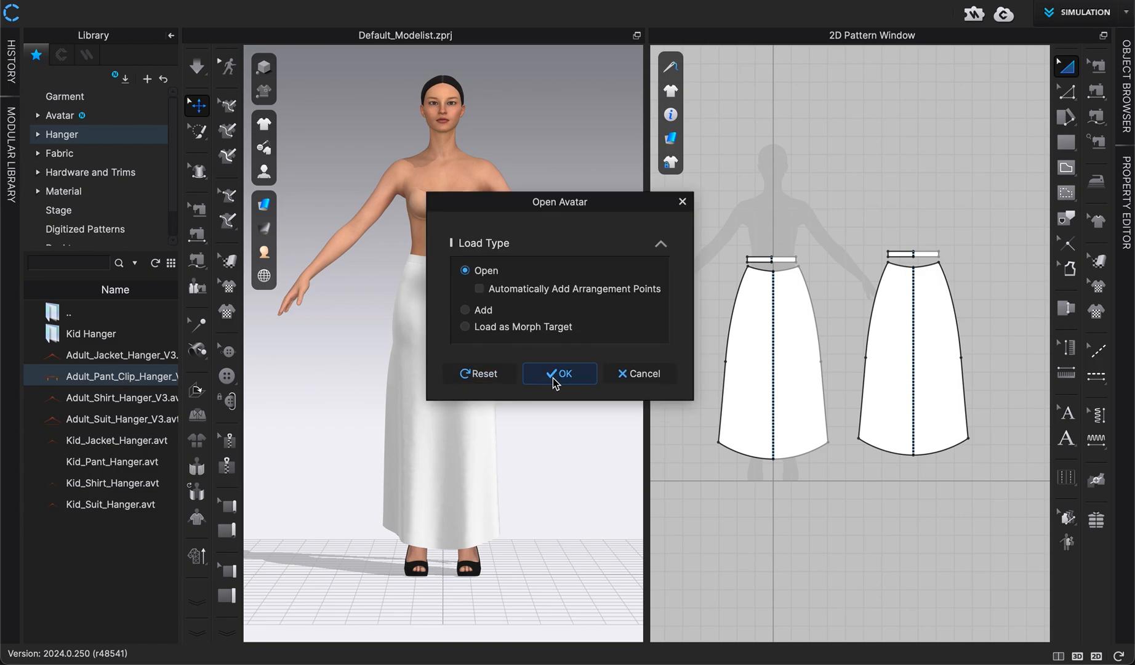
pyautogui.click(552, 378)
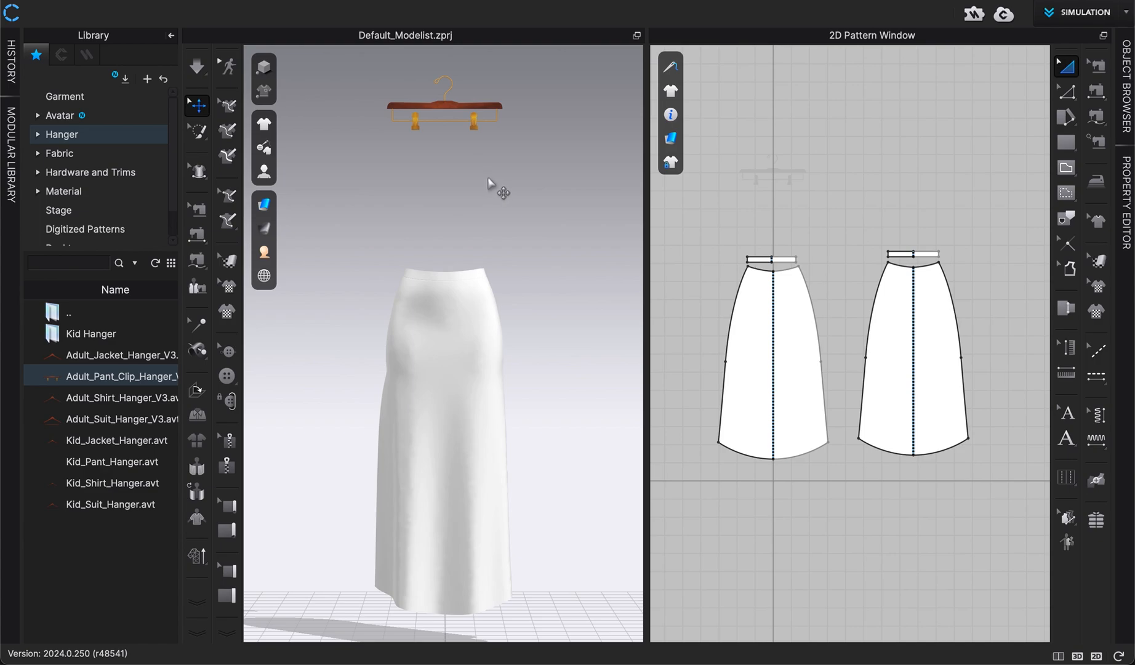
pyautogui.click(171, 35)
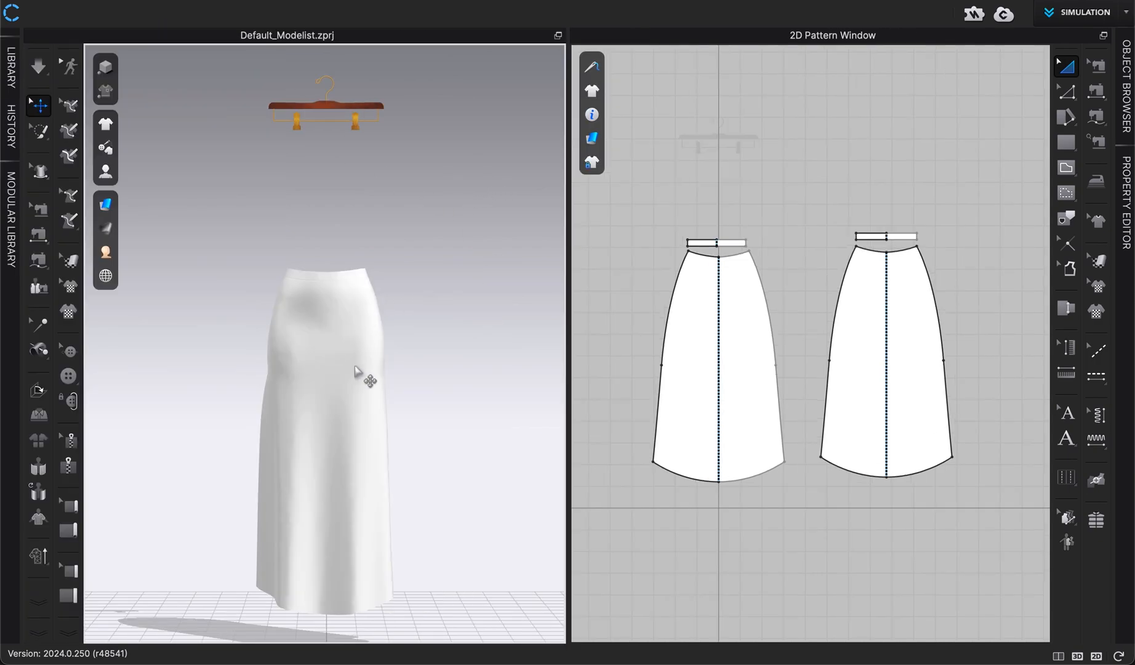
# Select all skirt patterns and rotate the skirt so it lies horizontally
pyautogui.moveTo(441, 388); pyautogui.dragTo(433, 435, button='right')
pyautogui.press('2')
pyautogui.scroll(2, 429, 426)
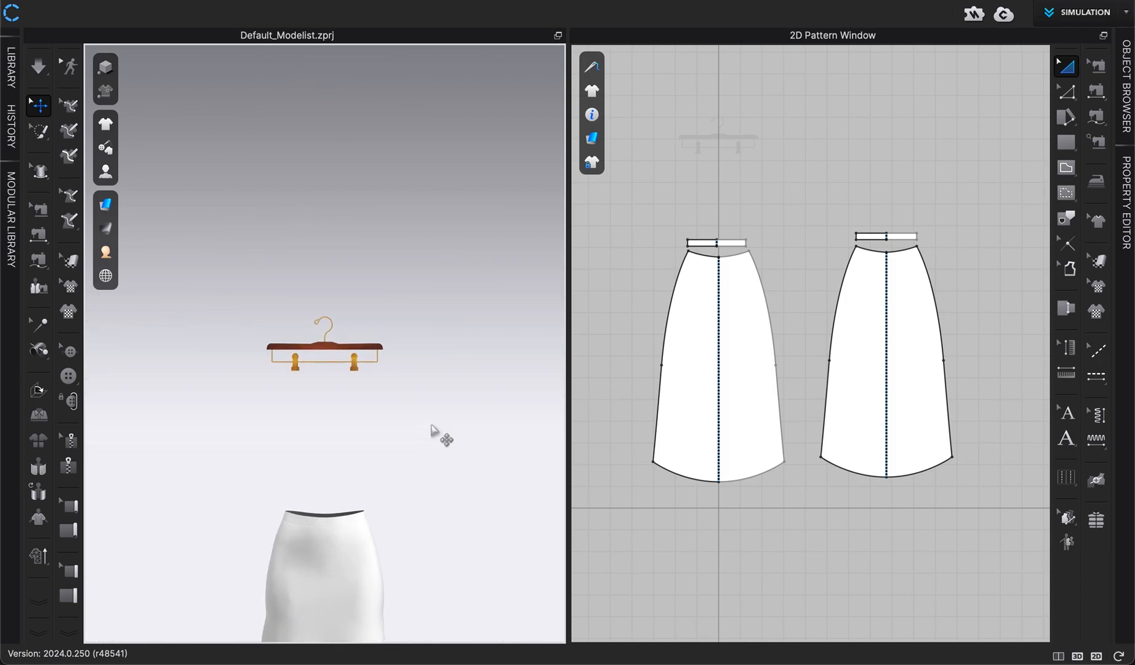
pyautogui.moveTo(430, 423); pyautogui.dragTo(443, 332, button='middle')
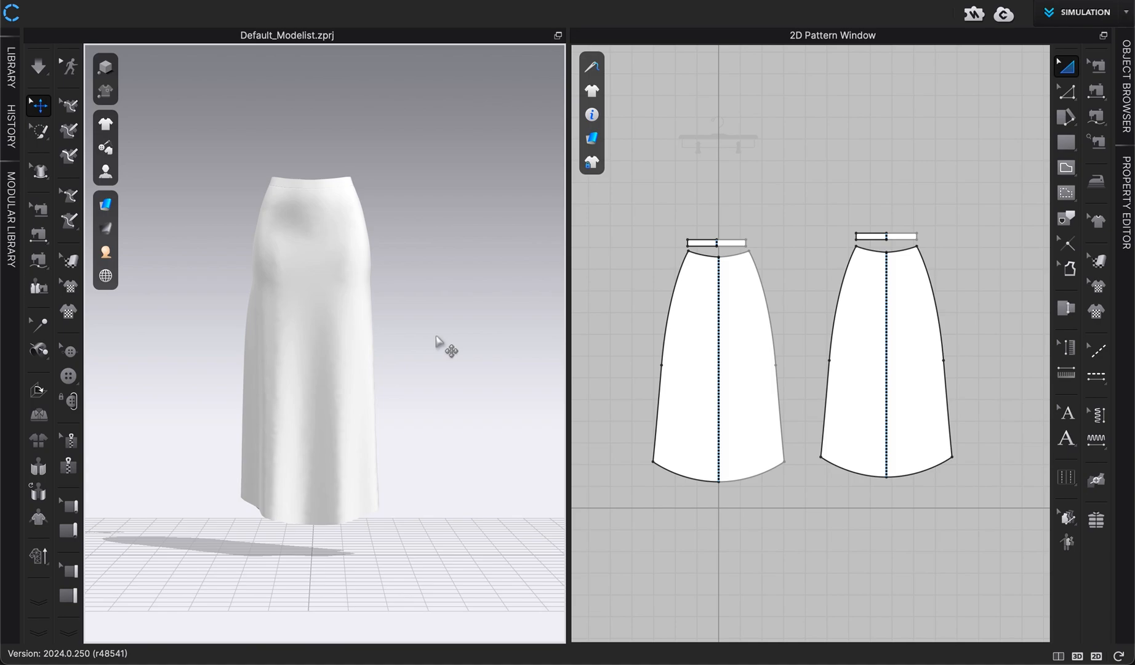
pyautogui.hotkey('ctrl', 'a')
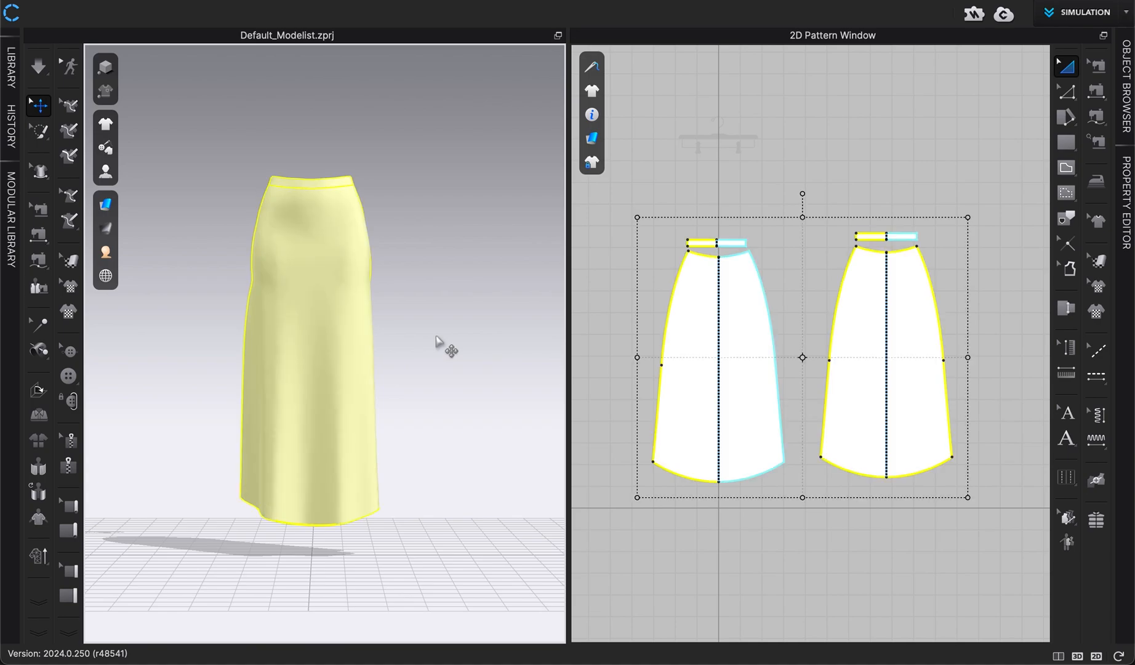
pyautogui.click(362, 366)
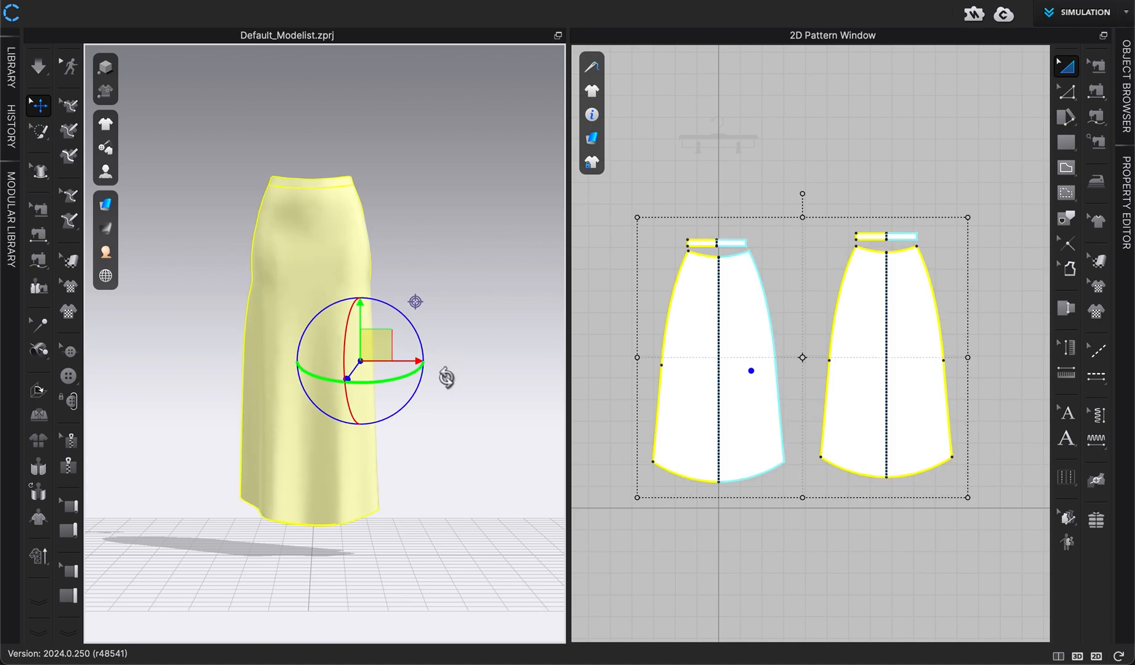
pyautogui.moveTo(458, 394); pyautogui.dragTo(365, 393, button='right')
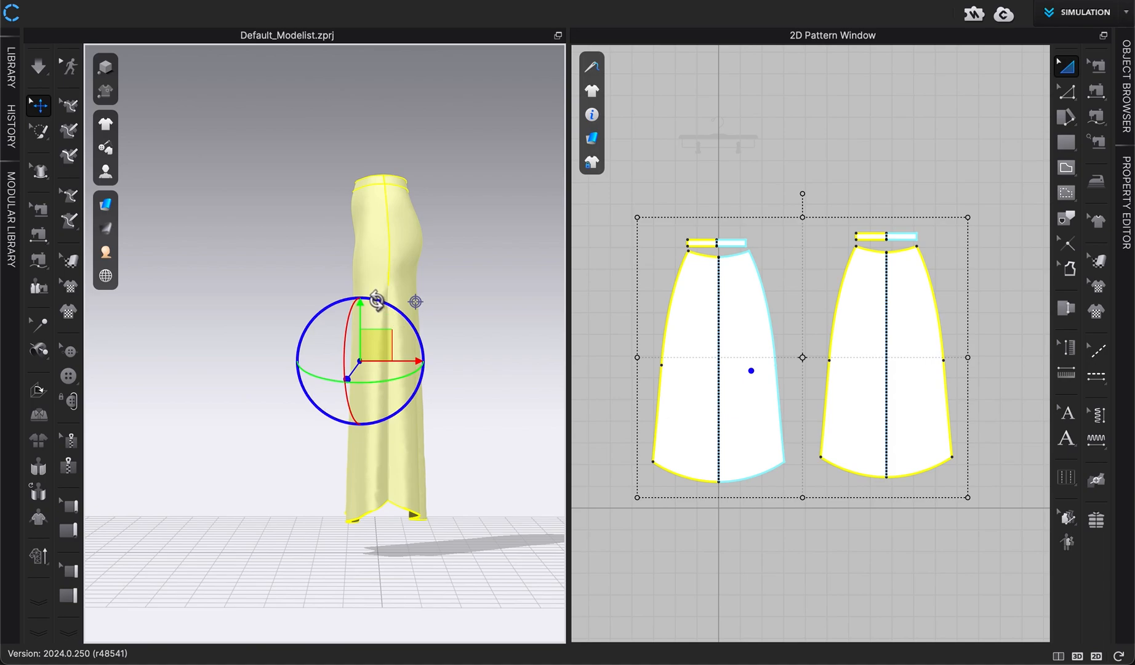
pyautogui.moveTo(376, 301); pyautogui.dragTo(434, 377)
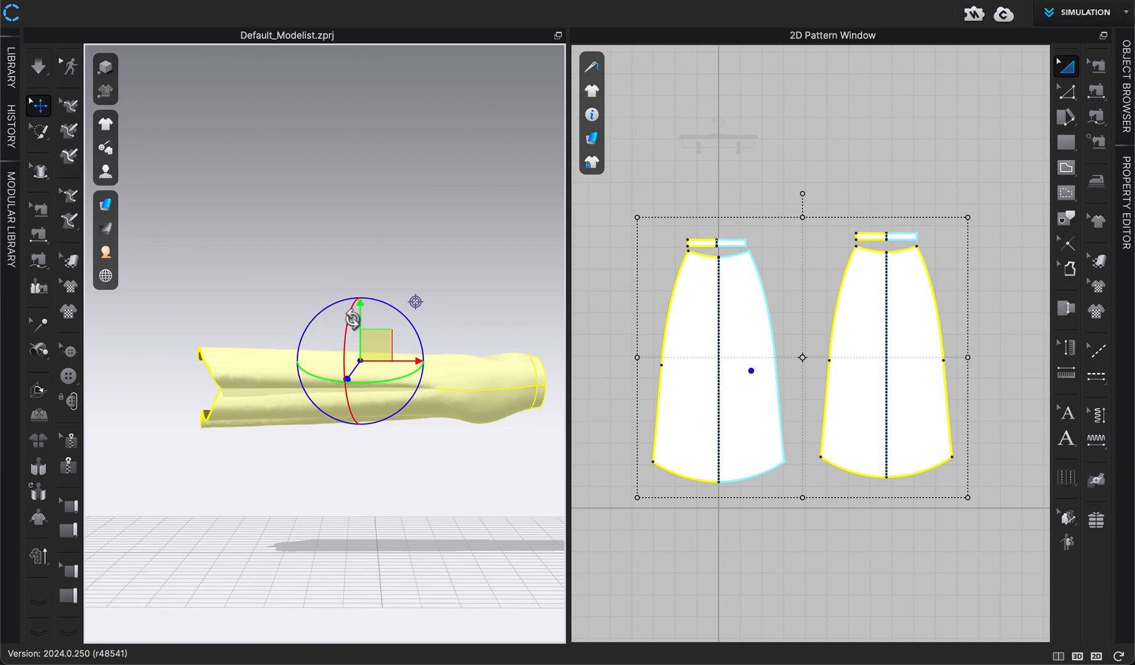
# Move the horizontal skirt down toward the hanger's level and deselect it
pyautogui.moveTo(359, 319); pyautogui.dragTo(397, 539)
pyautogui.scroll(5, 394, 518)
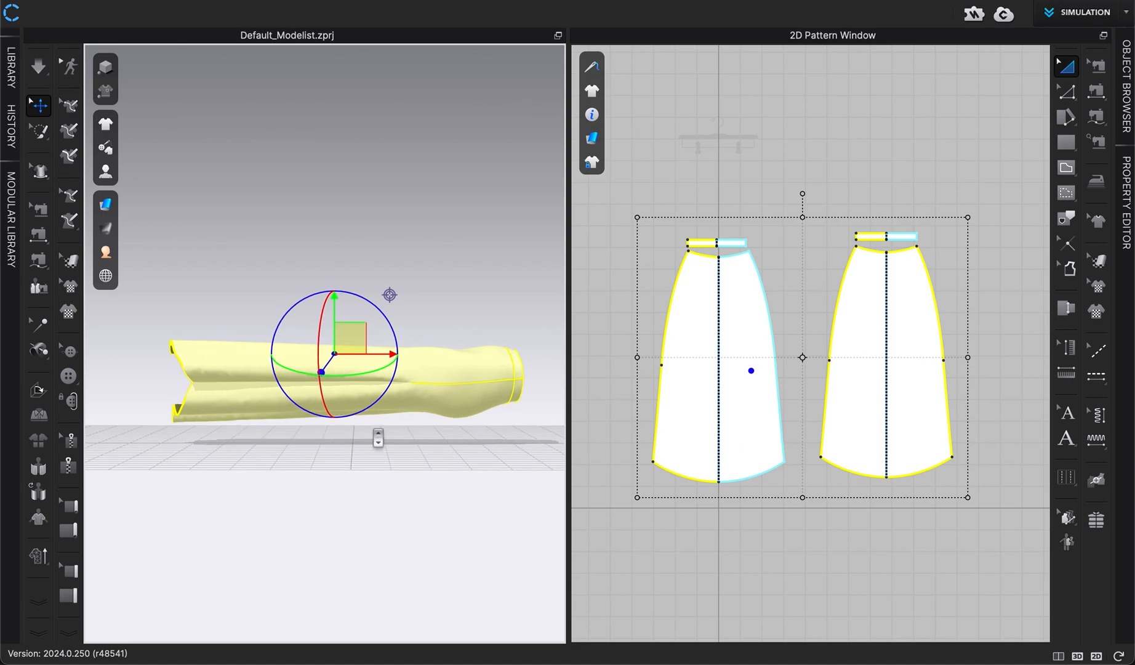
pyautogui.moveTo(338, 311); pyautogui.dragTo(338, 324)
pyautogui.moveTo(383, 498); pyautogui.dragTo(375, 403, button='middle')
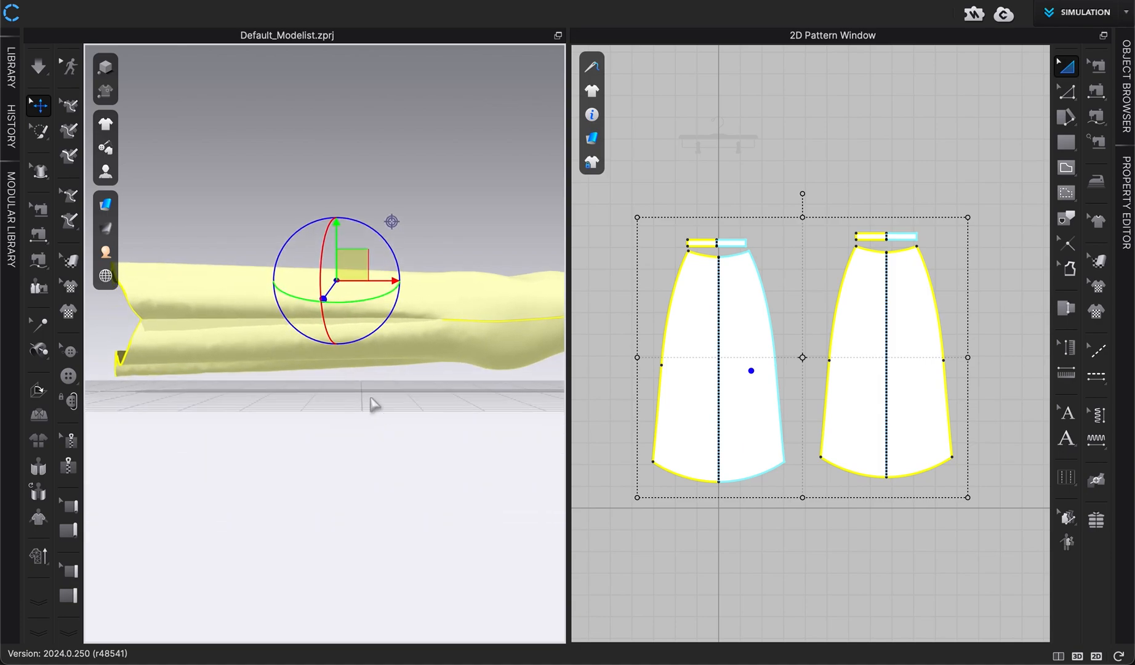
pyautogui.moveTo(337, 235)
pyautogui.mouseDown()
pyautogui.moveTo(336, 255)
pyautogui.moveTo(338, 239)
pyautogui.mouseUp()
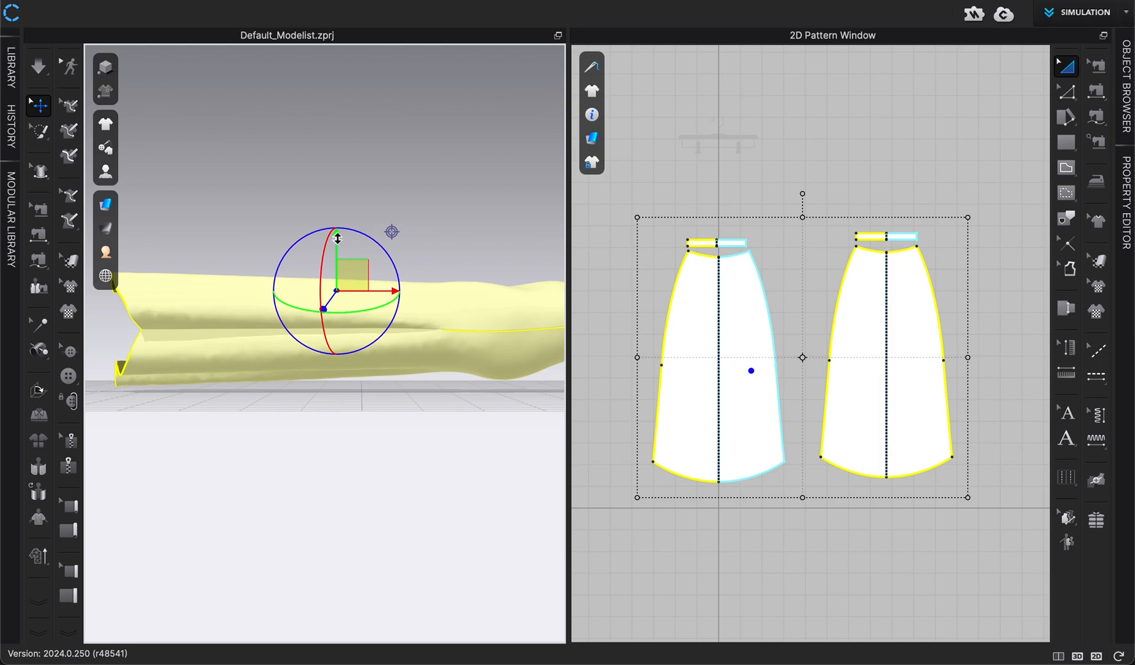
pyautogui.click(357, 174)
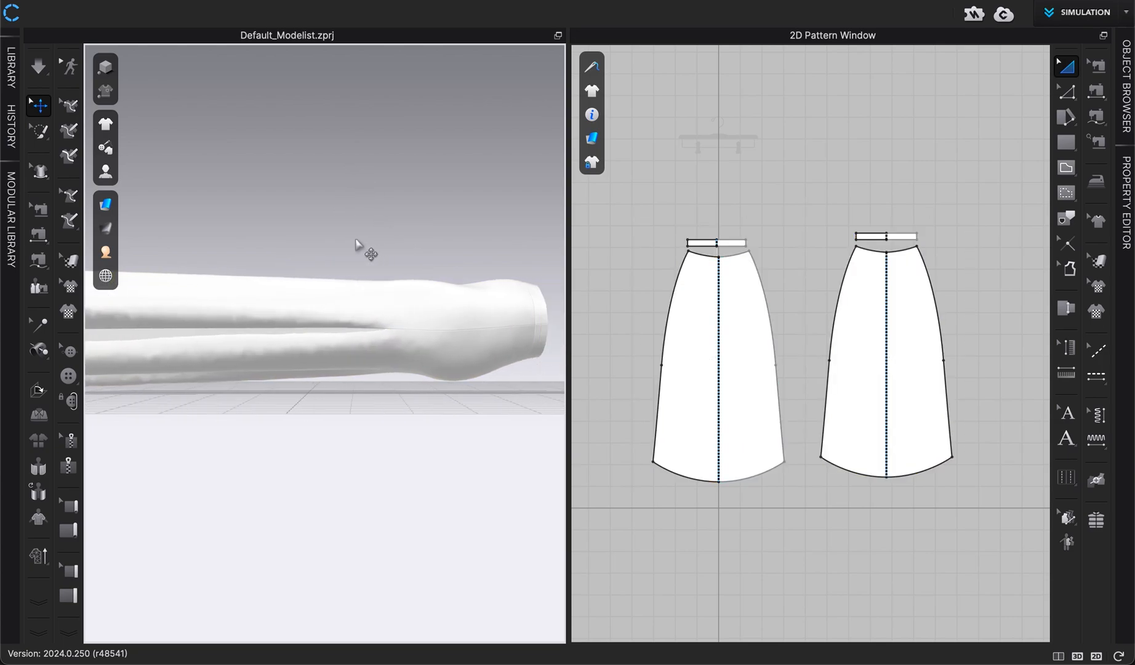
# Start the simulation so the skirt drops over the hanger bar
pyautogui.moveTo(355, 240); pyautogui.dragTo(395, 246, button='middle')
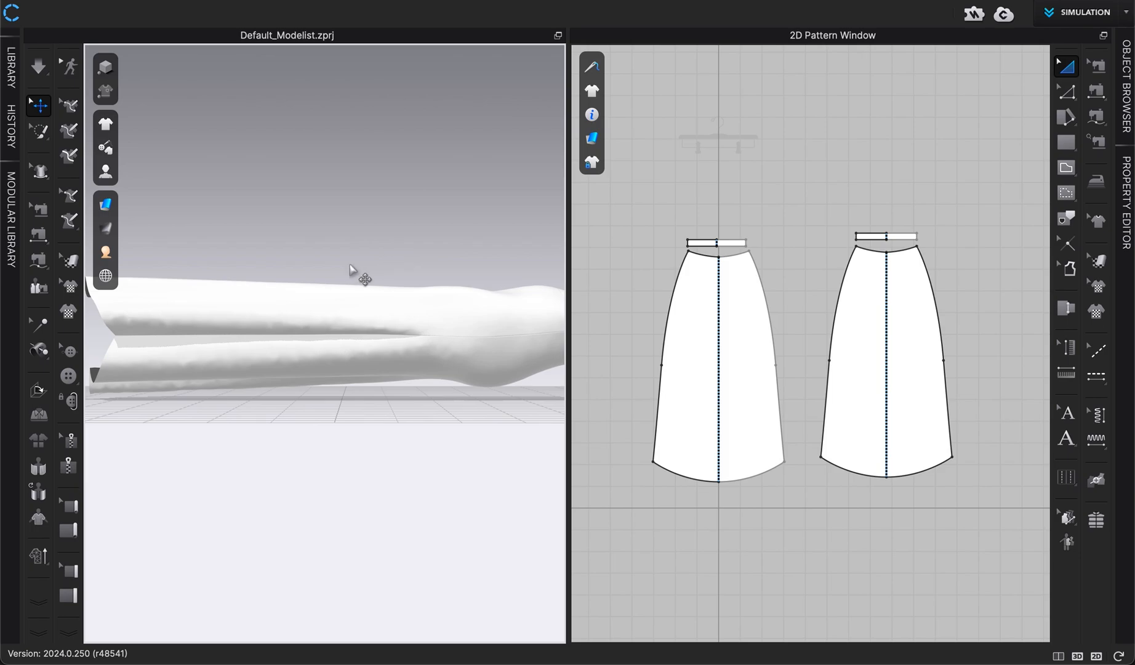
pyautogui.press('5')
pyautogui.scroll(3, 397, 411)
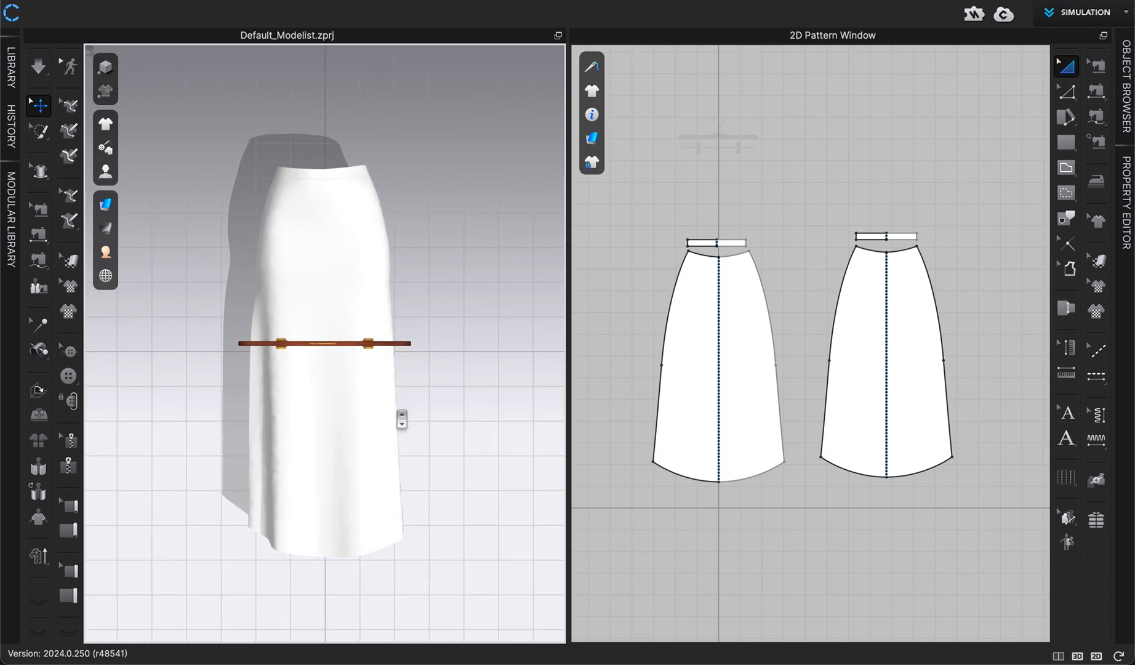
pyautogui.scroll(1, 430, 409)
pyautogui.scroll(3, 434, 411)
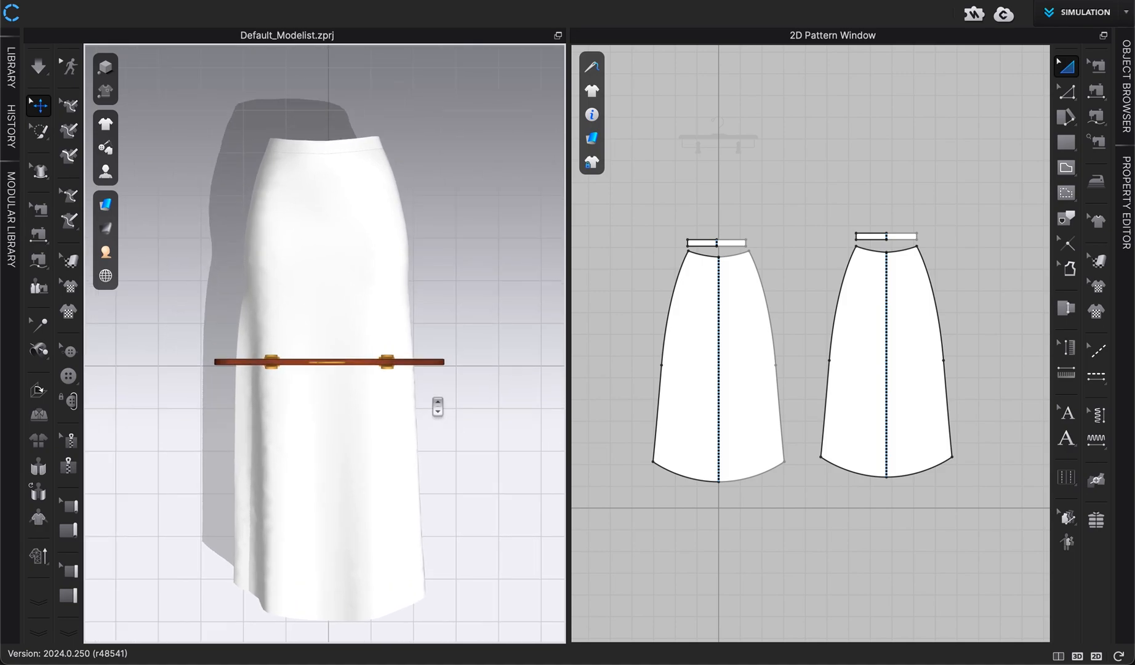
pyautogui.moveTo(456, 409); pyautogui.dragTo(454, 404, button='middle')
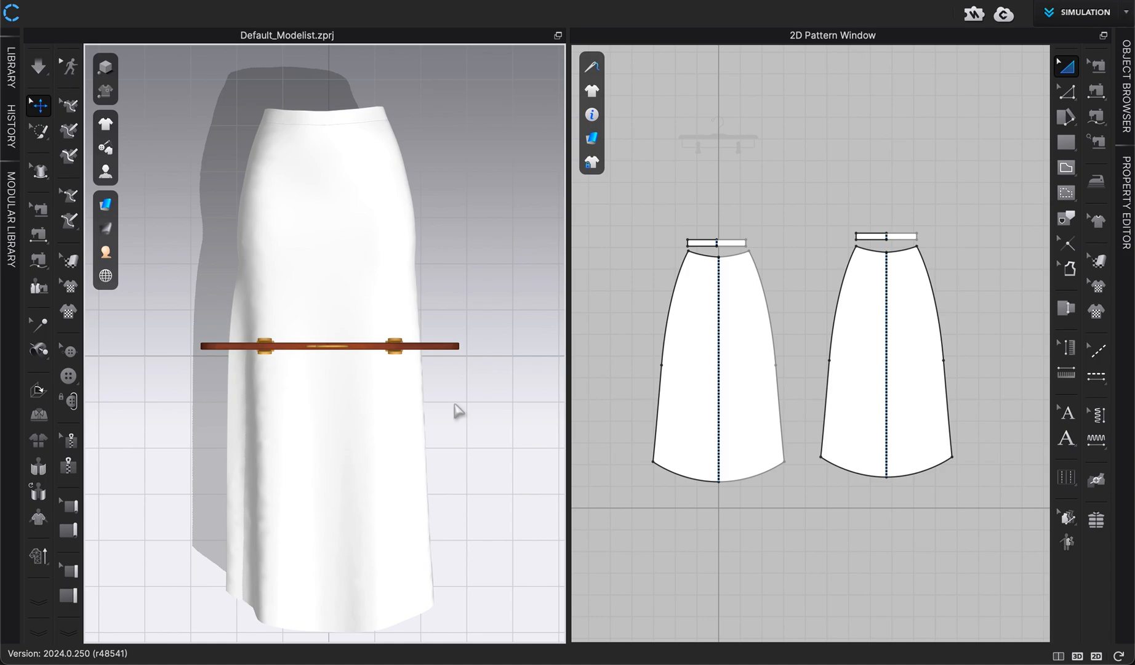
pyautogui.press('space')
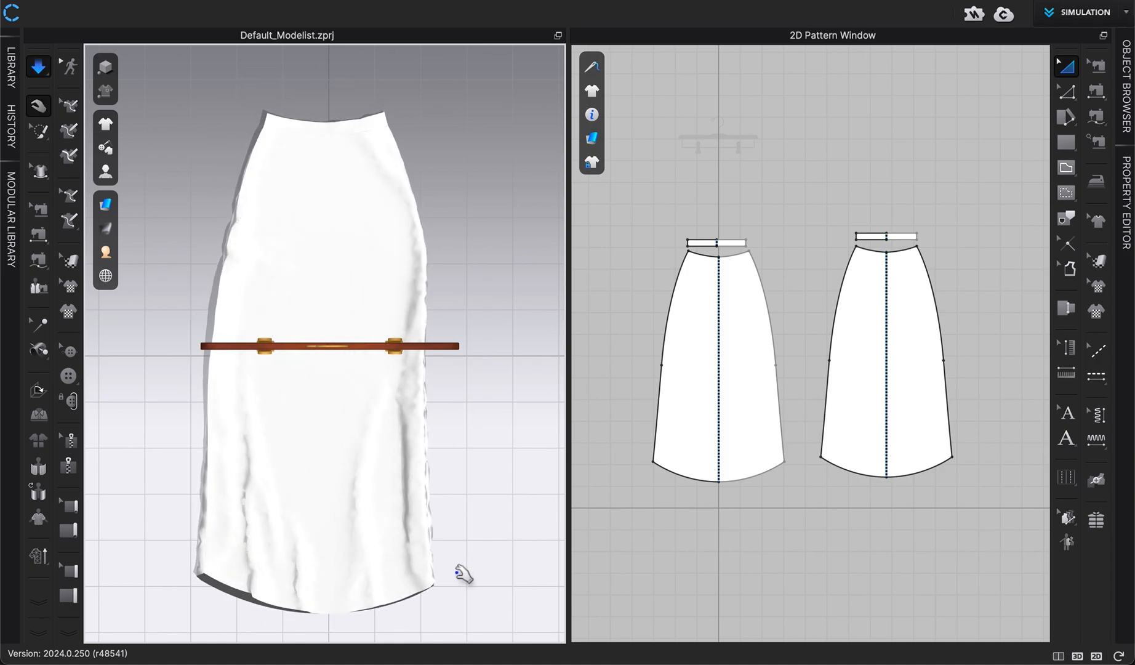
# Pull the skirt's side edges and hem corners straight while it simulates, then stop the simulation
pyautogui.click(438, 569)
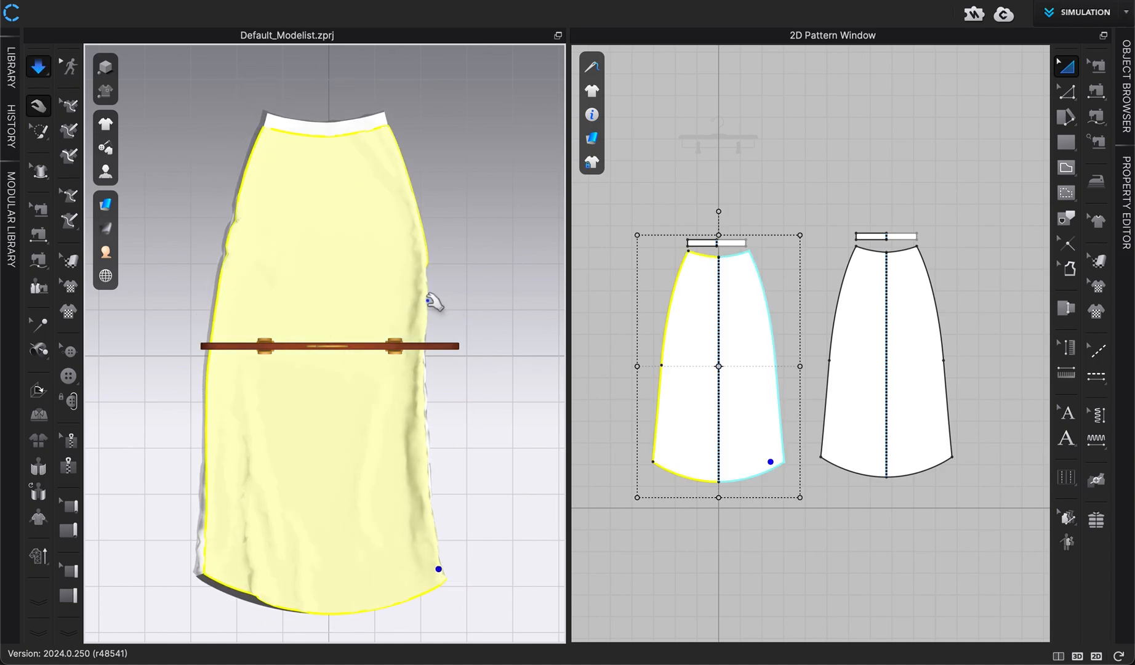
pyautogui.moveTo(428, 300); pyautogui.dragTo(443, 299)
pyautogui.moveTo(421, 458); pyautogui.dragTo(447, 462)
pyautogui.moveTo(438, 556); pyautogui.dragTo(432, 574)
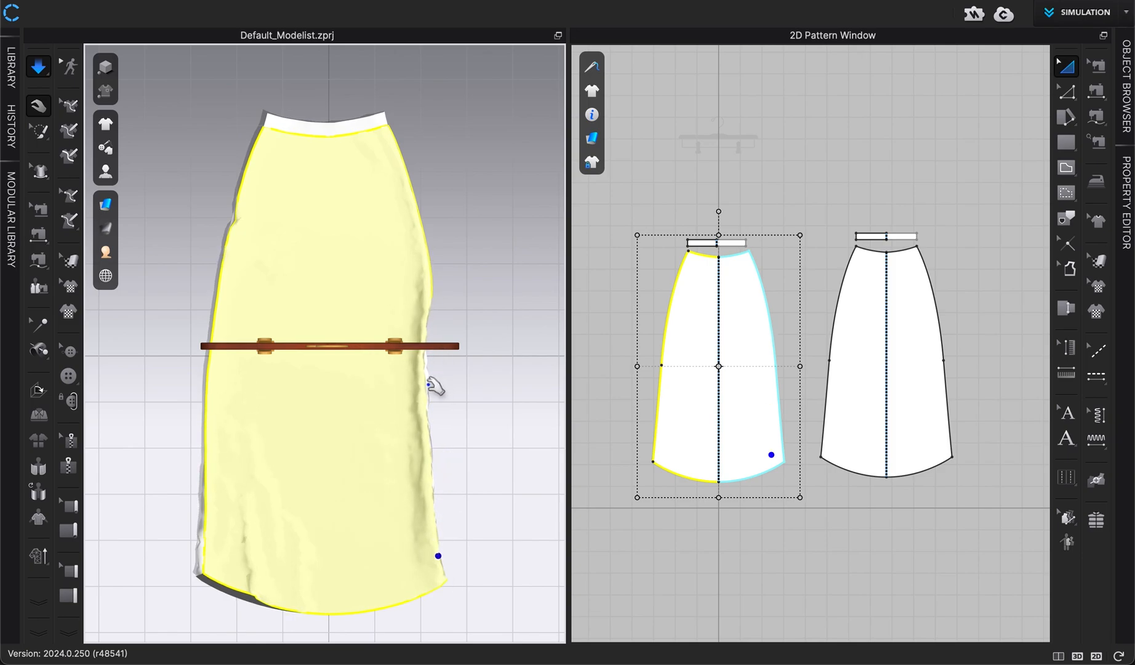
pyautogui.moveTo(429, 385); pyautogui.dragTo(453, 388)
pyautogui.moveTo(441, 564); pyautogui.dragTo(438, 582)
pyautogui.click(454, 559)
pyautogui.moveTo(243, 591); pyautogui.dragTo(238, 600)
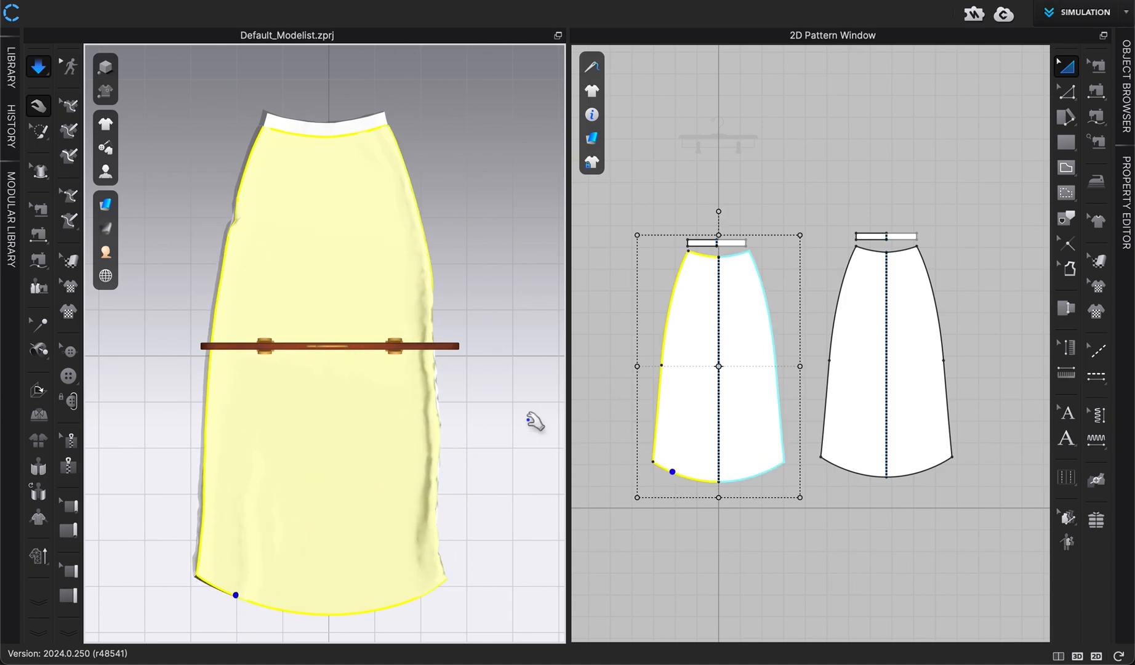
pyautogui.press('space')
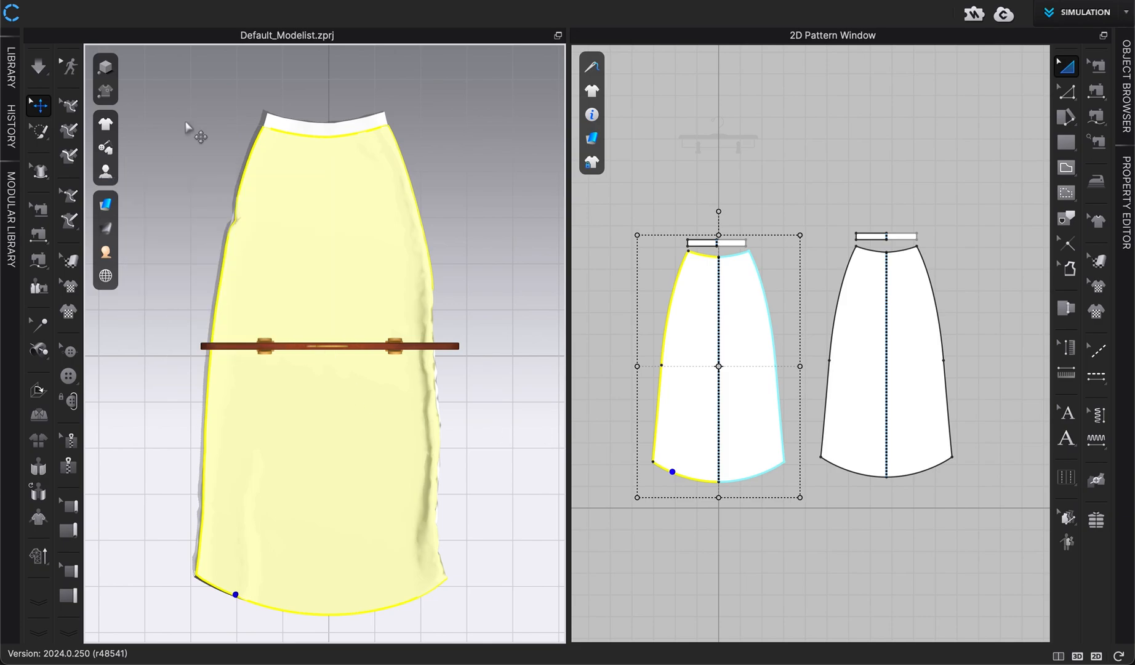
# Run the Hi-Res simulation with 5.0 mm particle distance and Fitting simulation quality
pyautogui.click(193, 126)
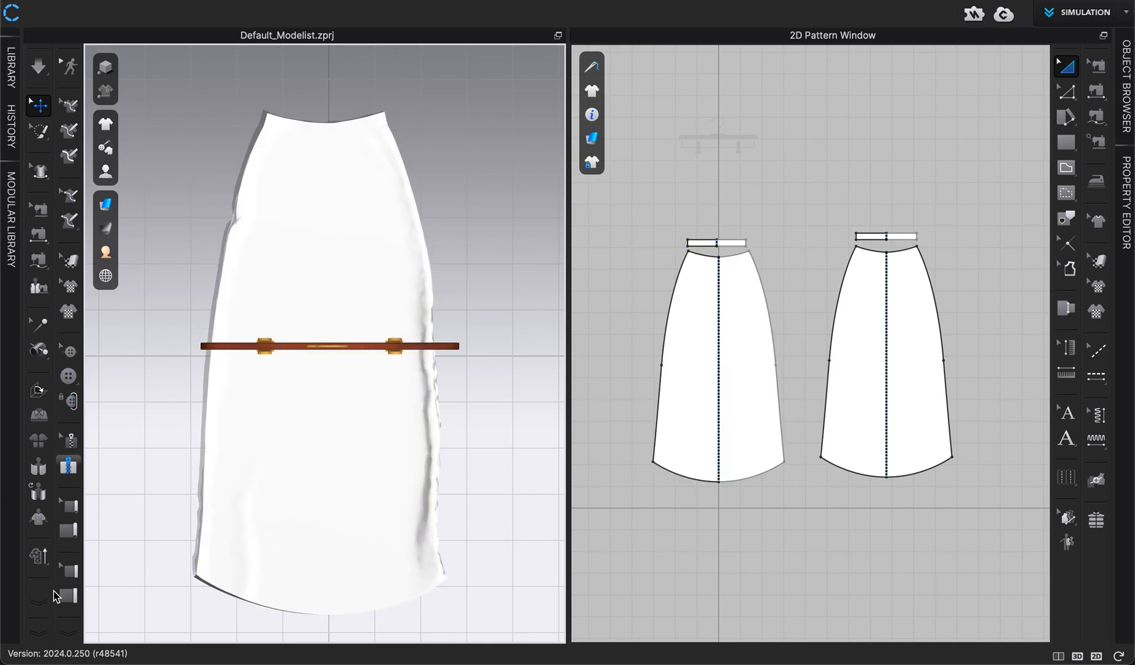
pyautogui.click(38, 556)
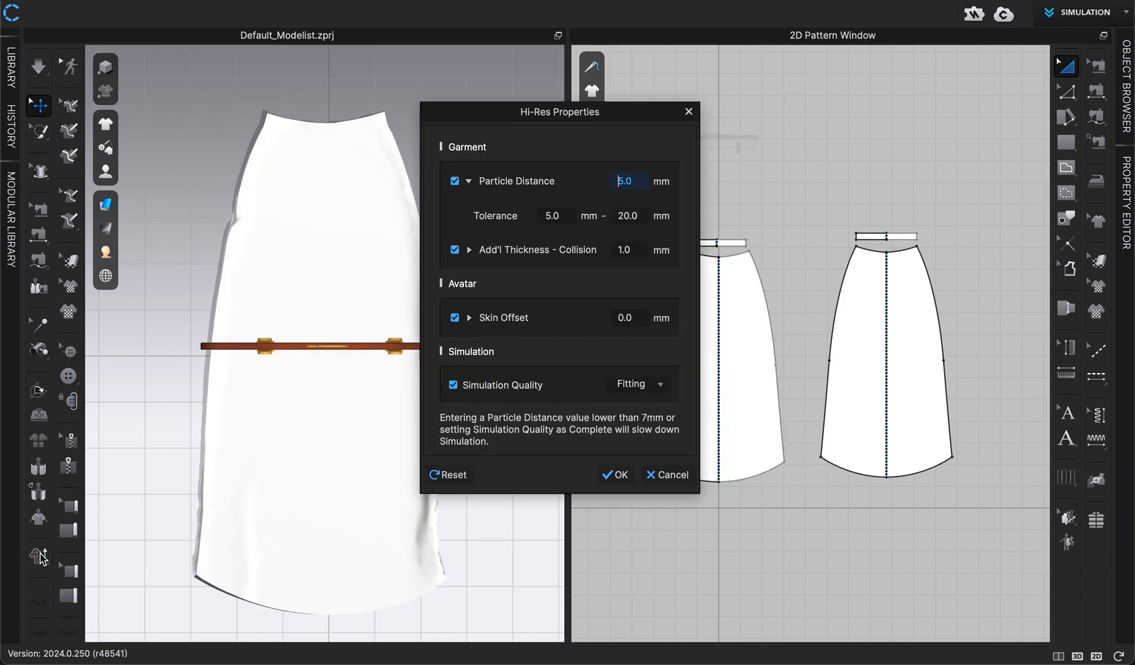
pyautogui.click(619, 475)
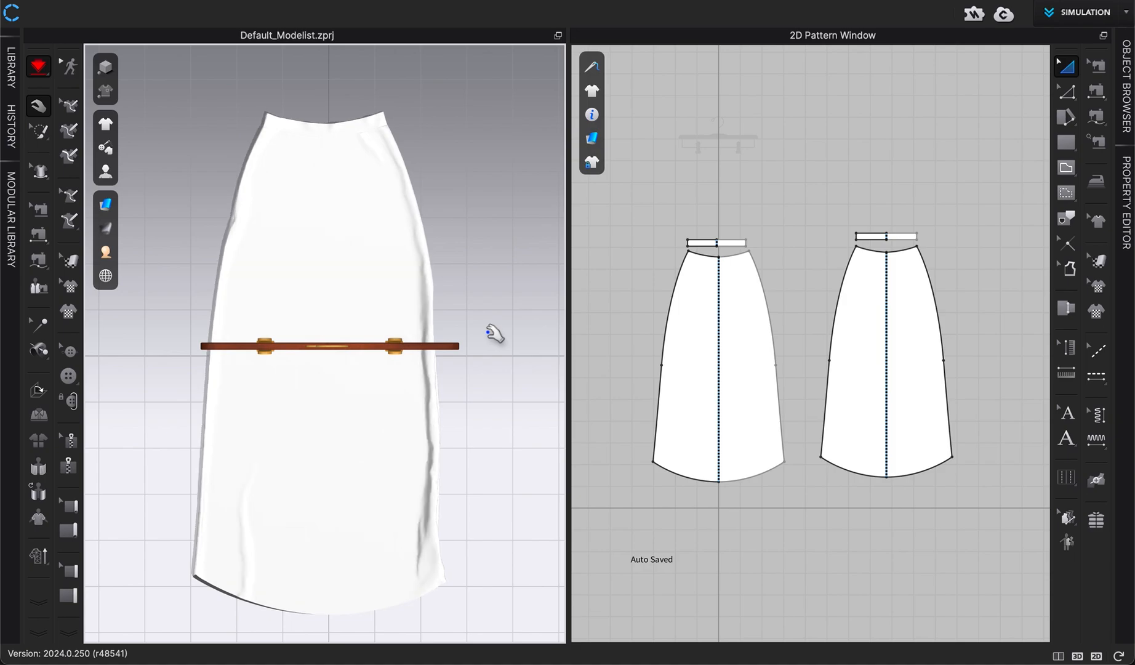
# Tug the skirt's hem corners during the Hi-Res simulation, then stop simulating
pyautogui.click(455, 562)
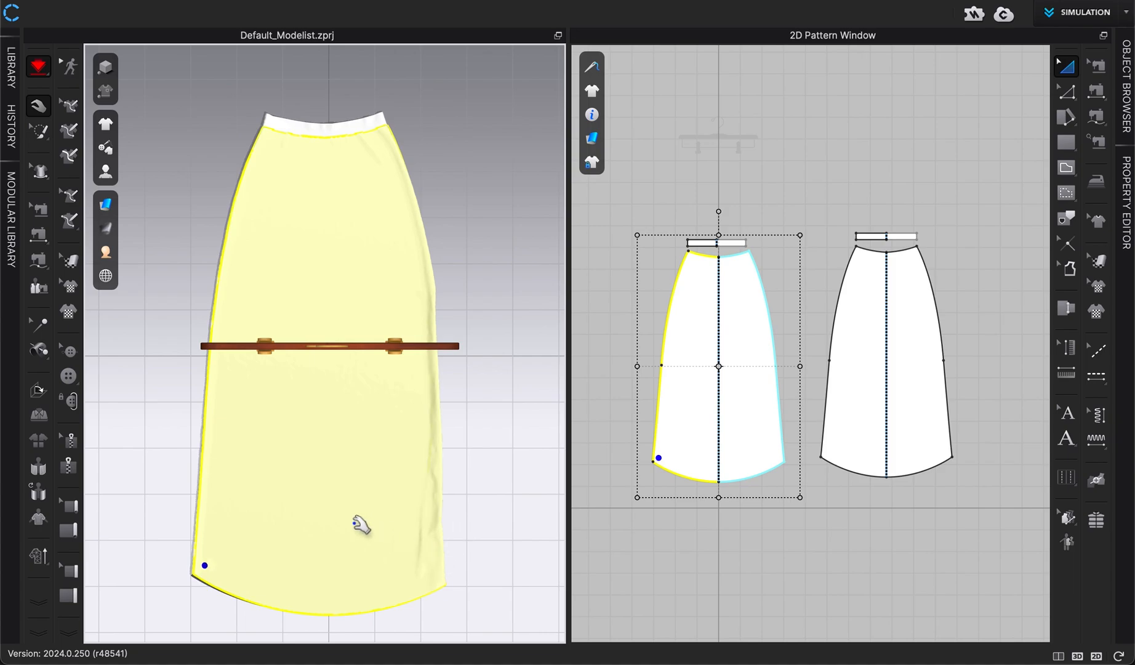
pyautogui.click(187, 473)
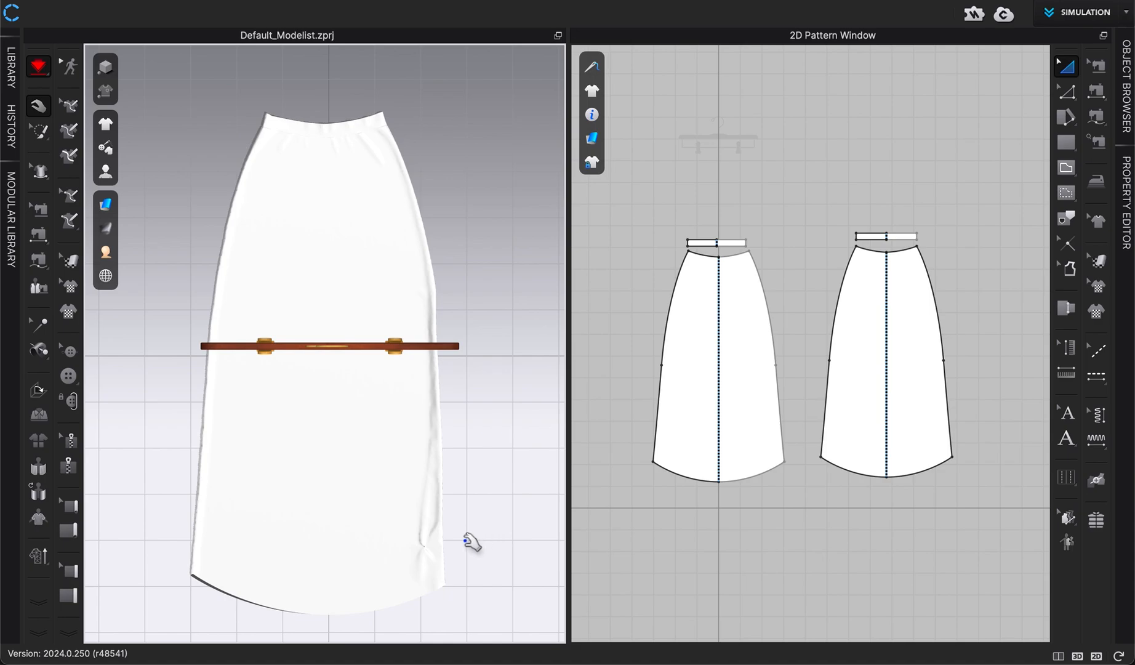
pyautogui.press('space')
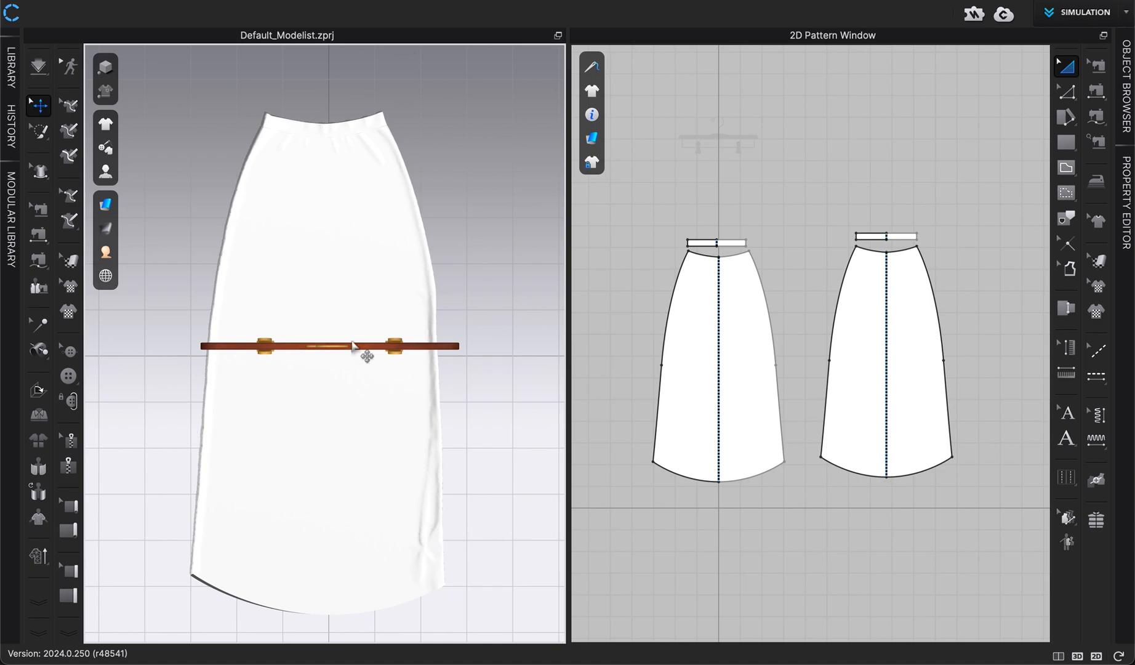
# Strengthen the front waistband pattern of the skirt
pyautogui.moveTo(355, 288); pyautogui.dragTo(294, 250, button='right')
pyautogui.press('2')
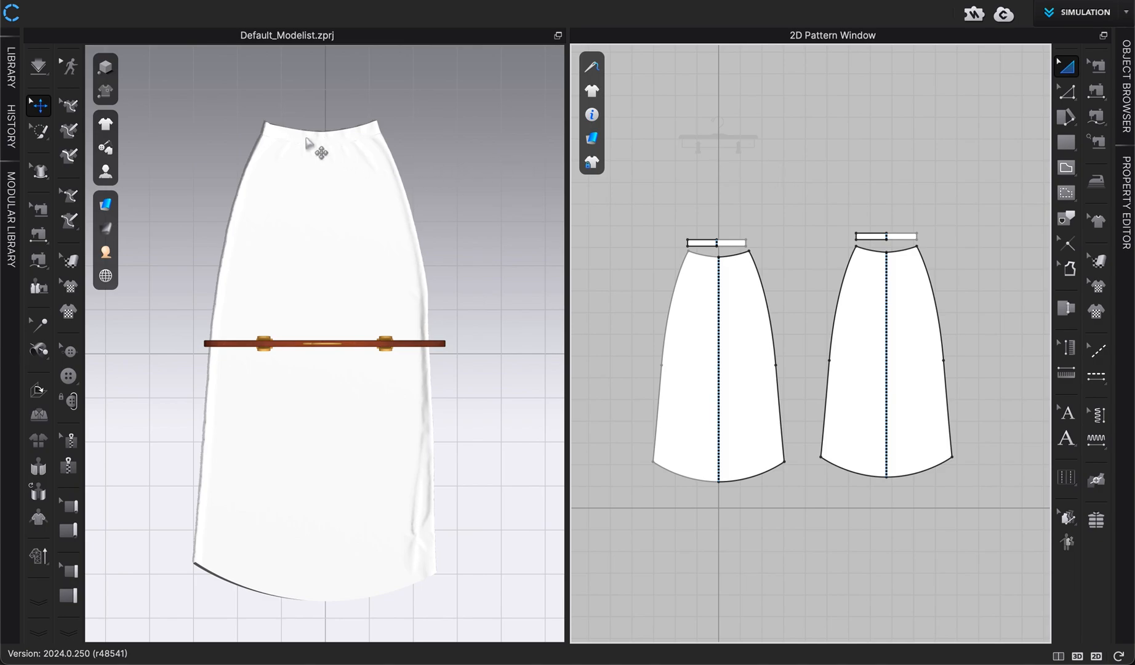
pyautogui.click(326, 142)
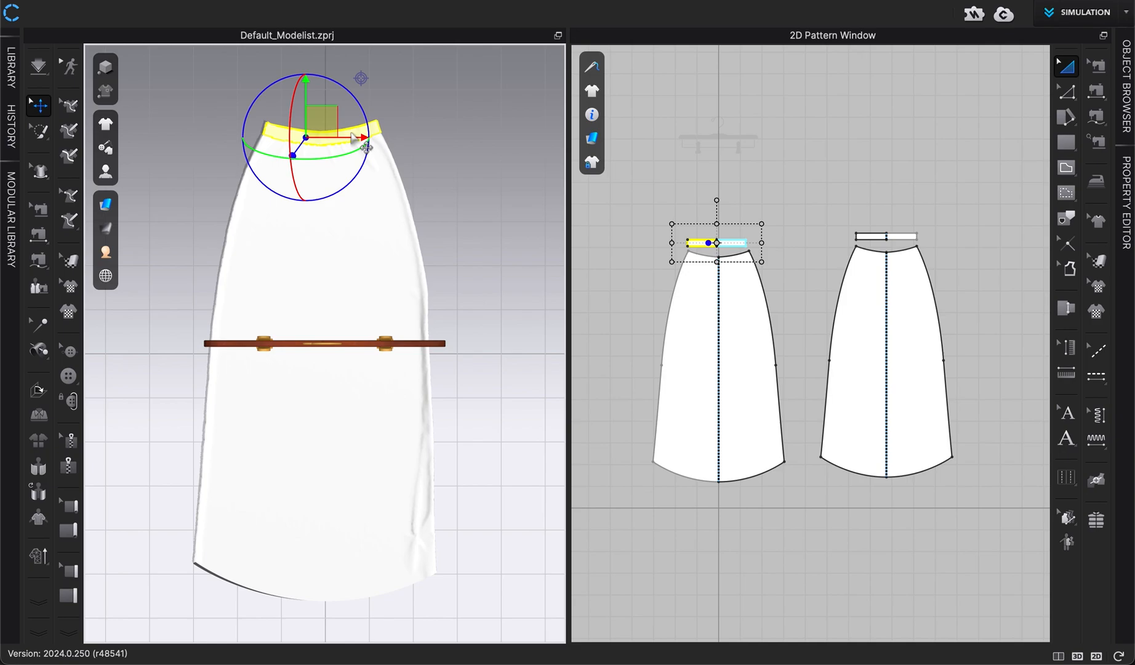
pyautogui.scroll(5, 367, 137)
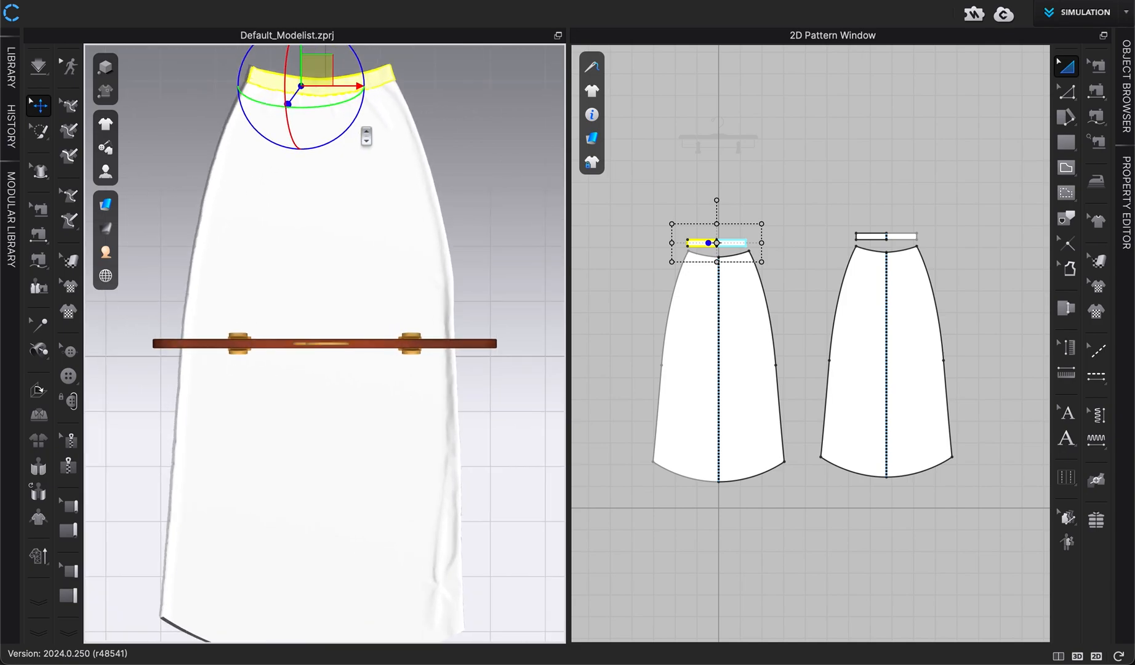
pyautogui.moveTo(438, 139); pyautogui.dragTo(438, 234, button='middle')
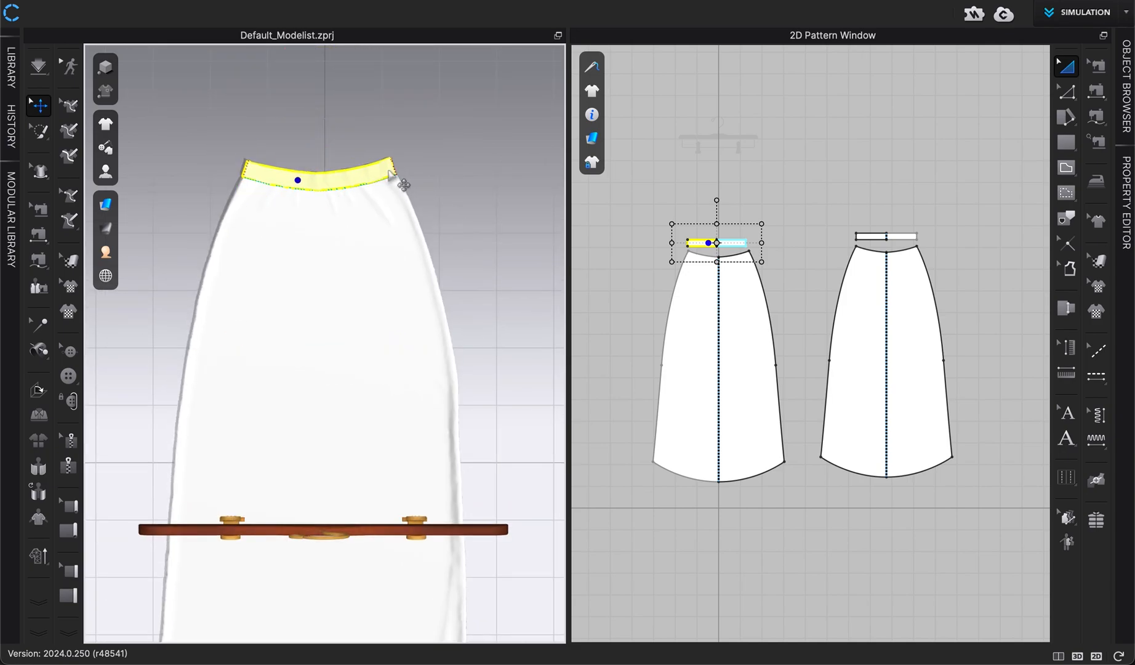
pyautogui.rightClick(387, 171)
pyautogui.moveTo(464, 330)
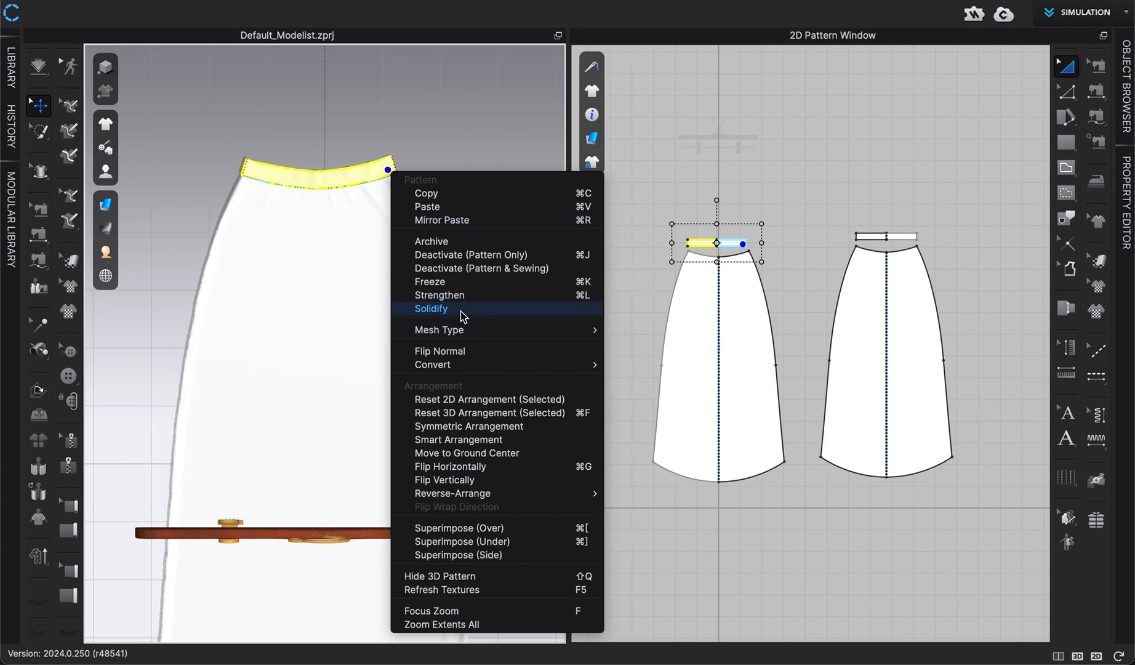
pyautogui.click(458, 296)
pyautogui.click(500, 249)
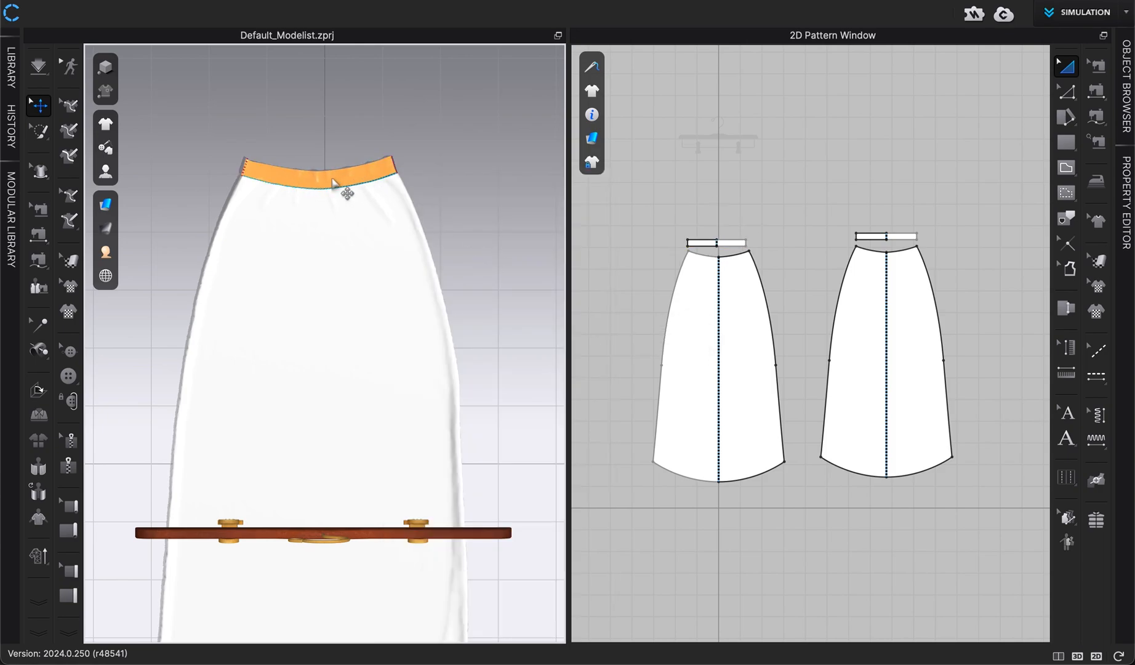
# Simulate the skirt with the strengthened waistband, then stop the simulation
pyautogui.press('space')
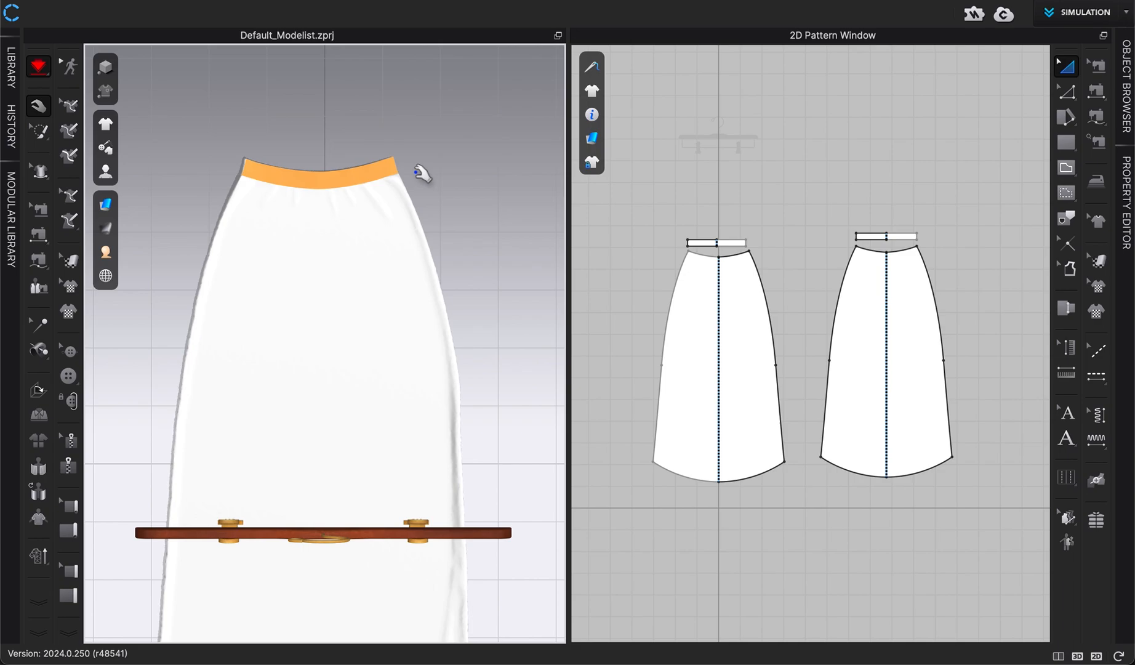
pyautogui.scroll(2, 324, 178)
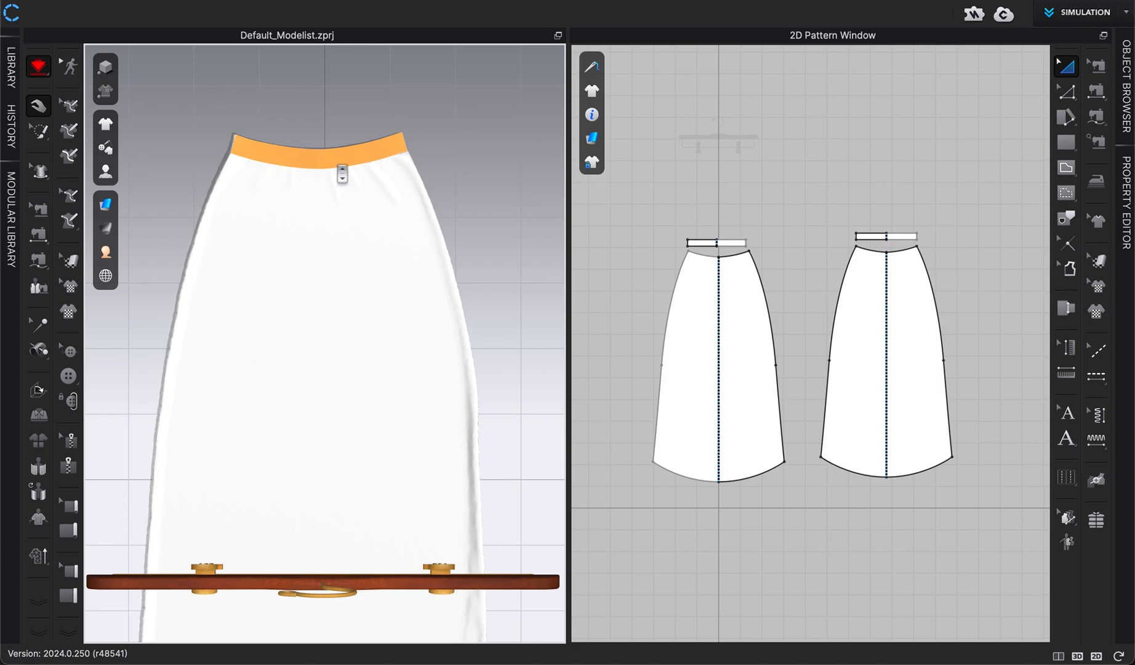
pyautogui.scroll(1, 343, 174)
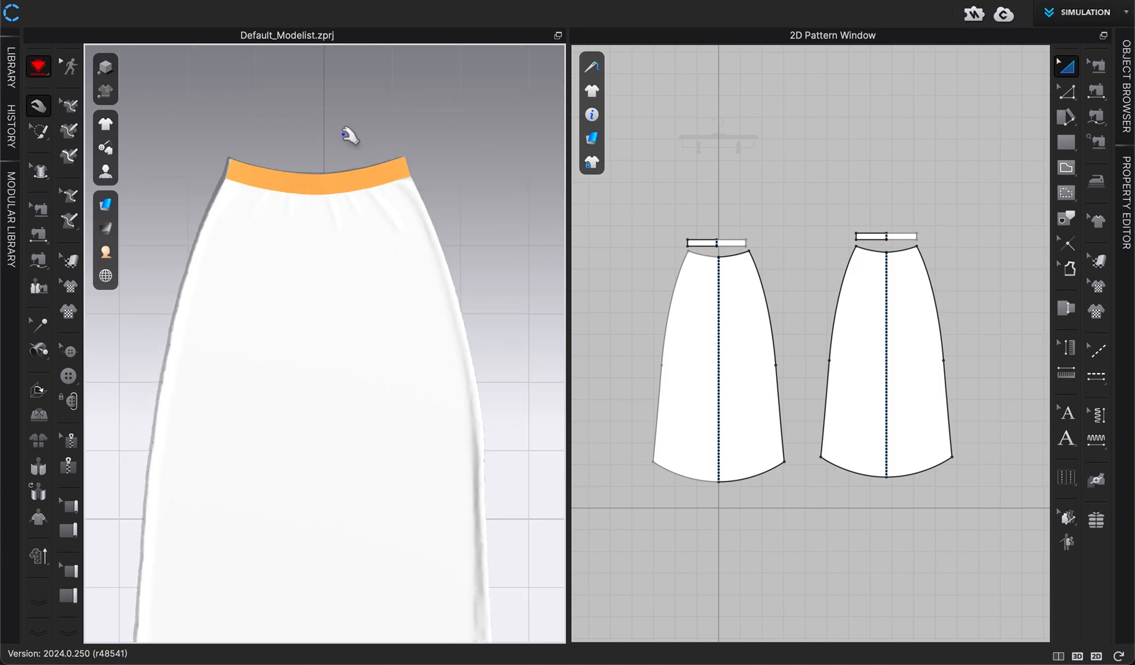
pyautogui.press('space')
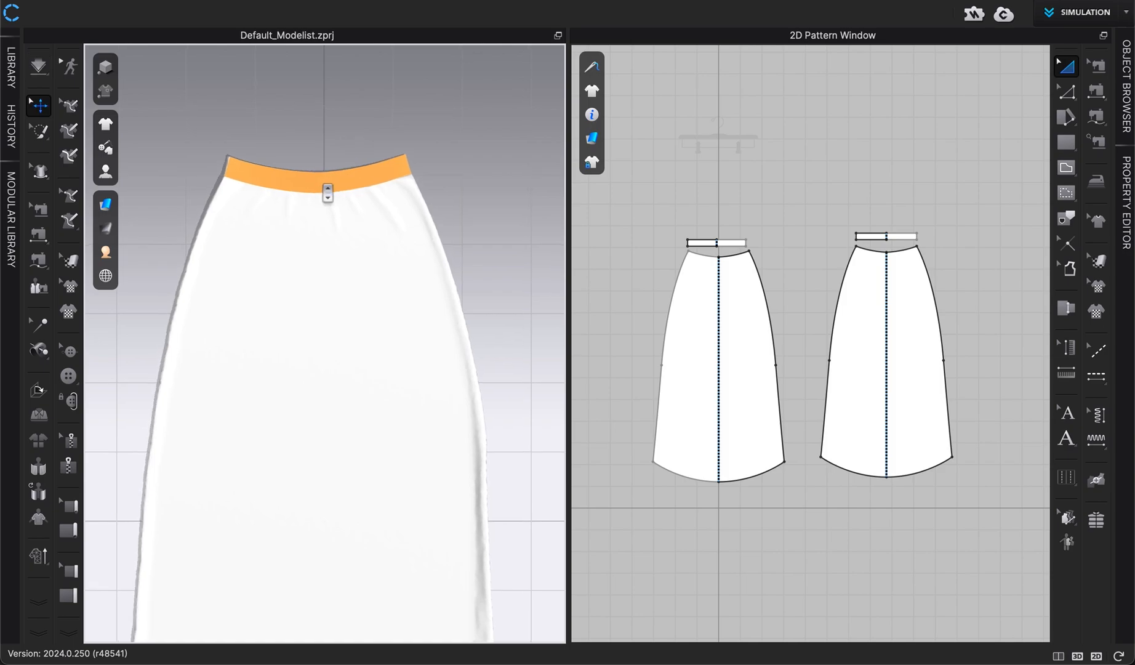
# Unstrengthen the front waistband pattern
pyautogui.rightClick(322, 183)
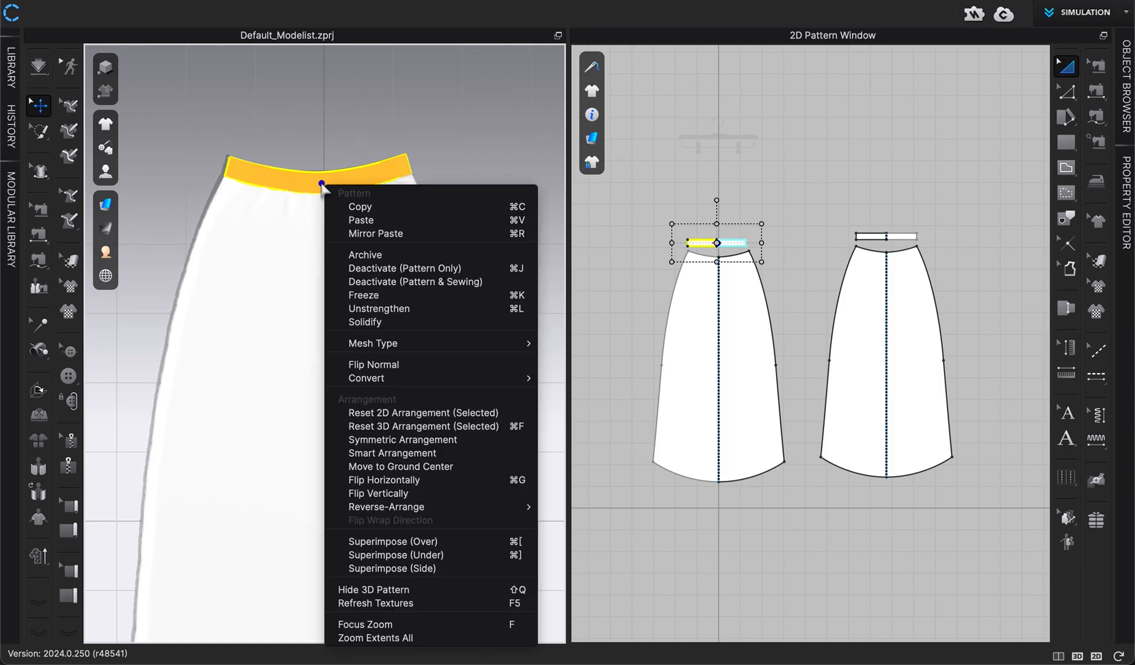
pyautogui.click(393, 310)
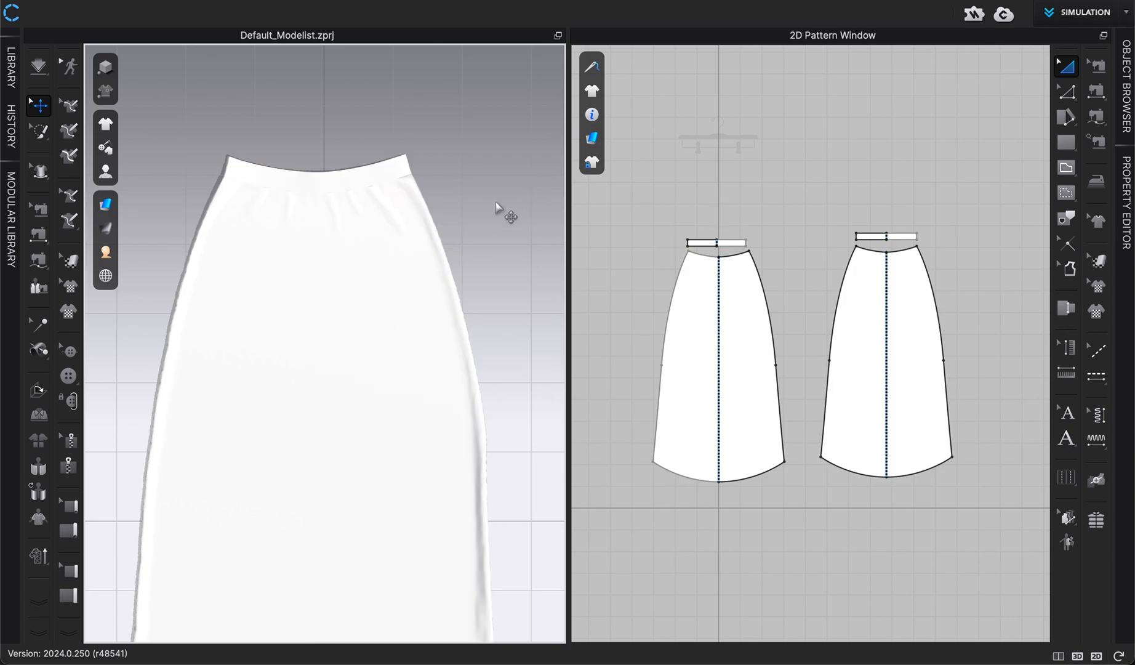
# Freeze the front waistband pattern, then unfreeze it again
pyautogui.scroll(-1, 497, 206)
pyautogui.moveTo(500, 212); pyautogui.dragTo(501, 148, button='middle')
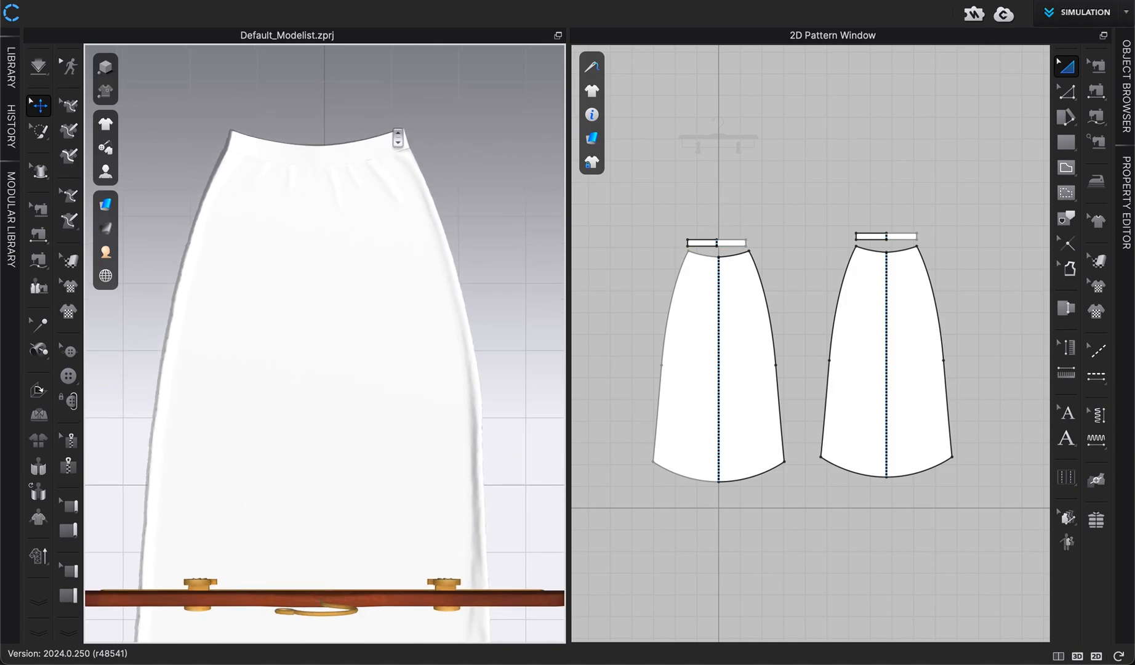
pyautogui.rightClick(344, 153)
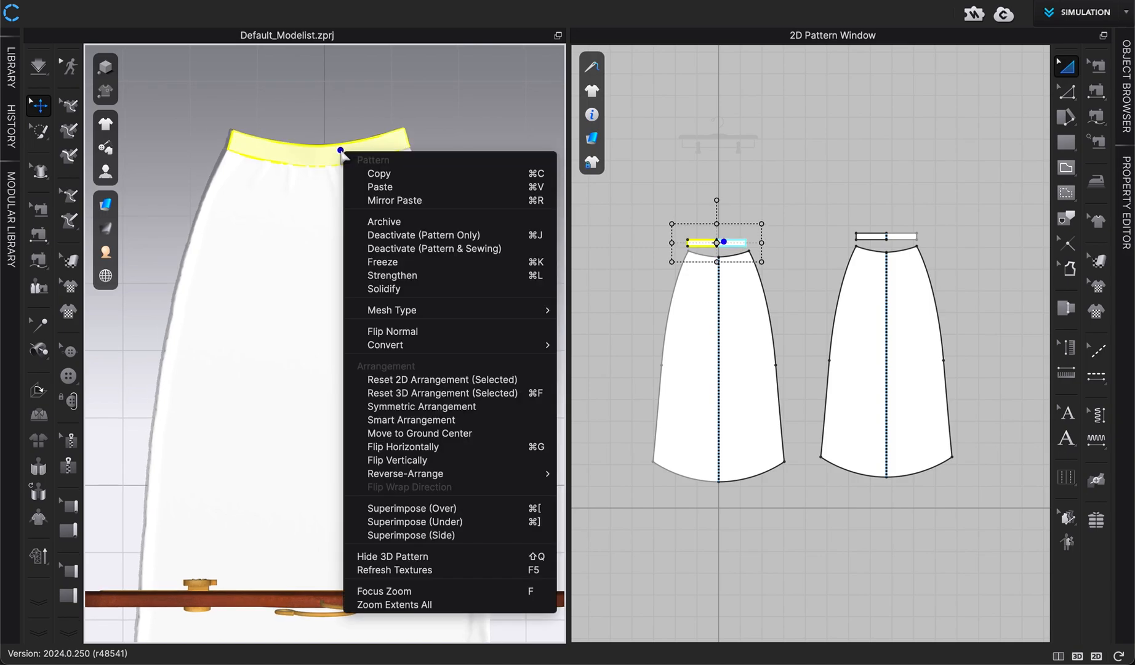
pyautogui.click(400, 264)
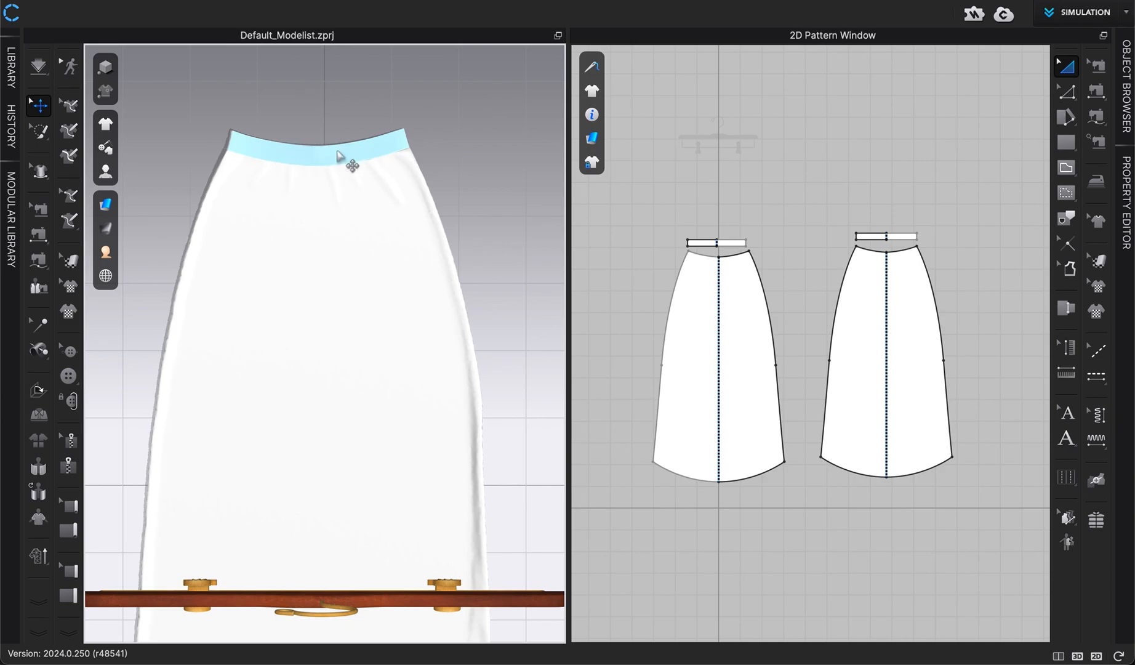
pyautogui.rightClick(334, 153)
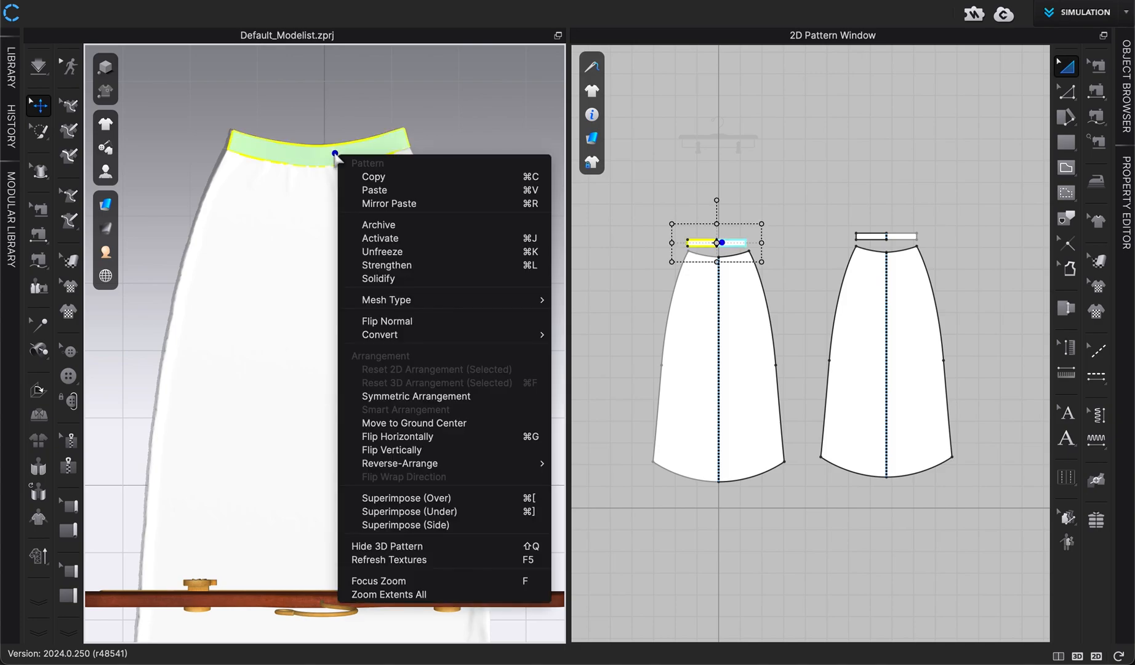
pyautogui.click(390, 255)
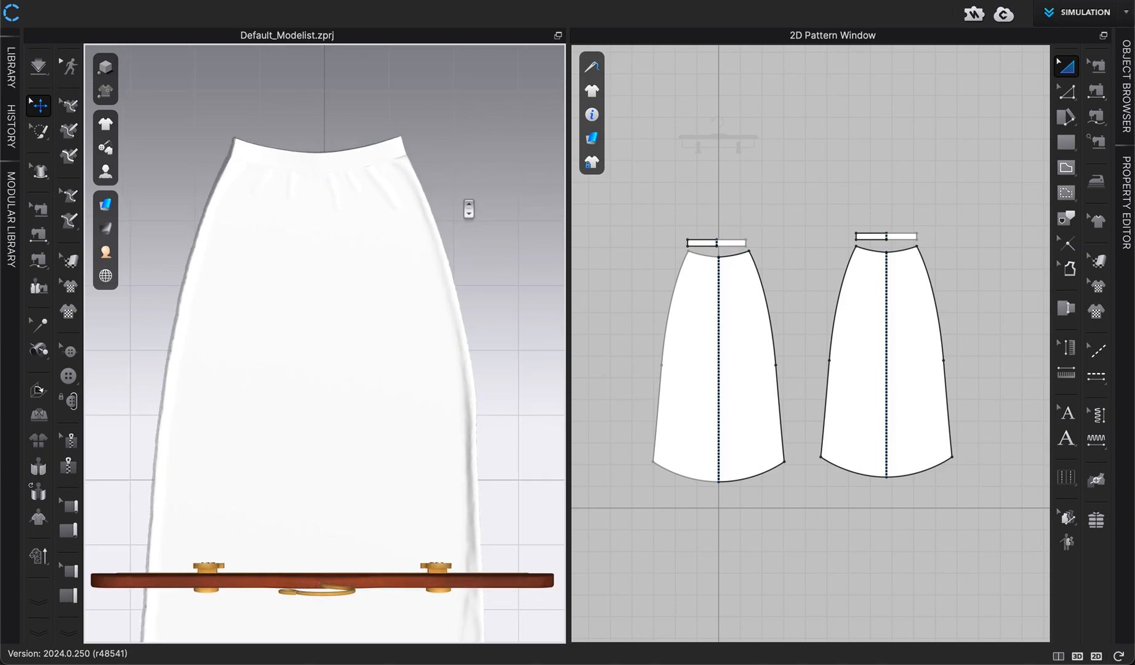
# Orbit and zoom around the hanging skirt to inspect its drape from several angles
pyautogui.scroll(-2, 470, 144)
pyautogui.moveTo(478, 191); pyautogui.dragTo(473, 138, button='middle')
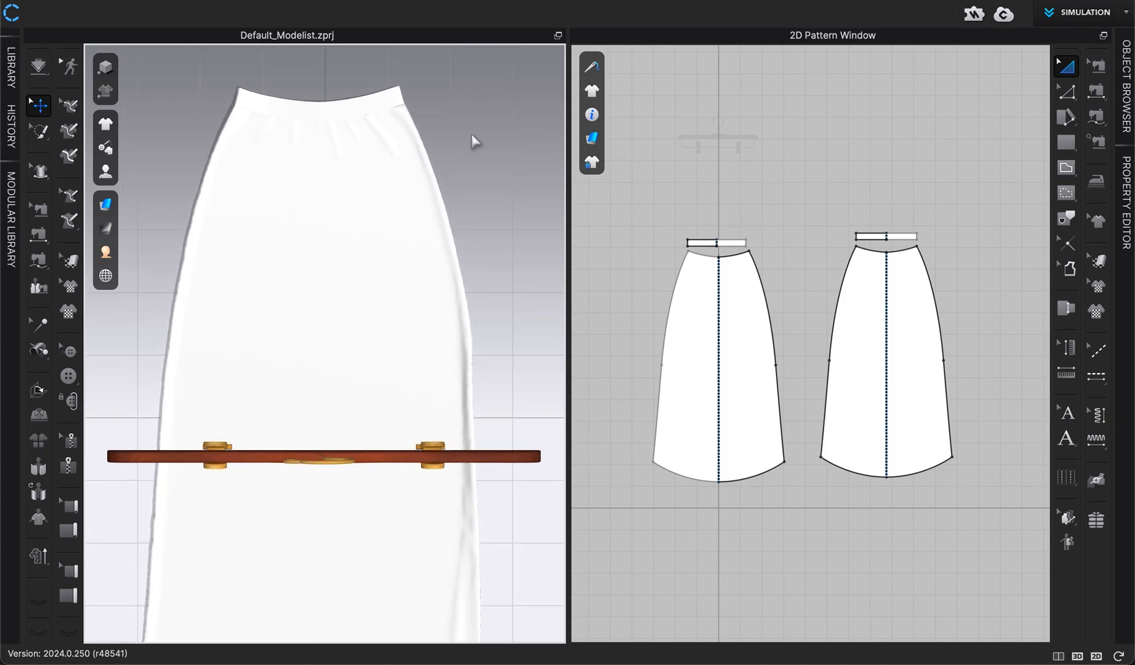
pyautogui.scroll(-3, 478, 145)
pyautogui.scroll(-3, 478, 151)
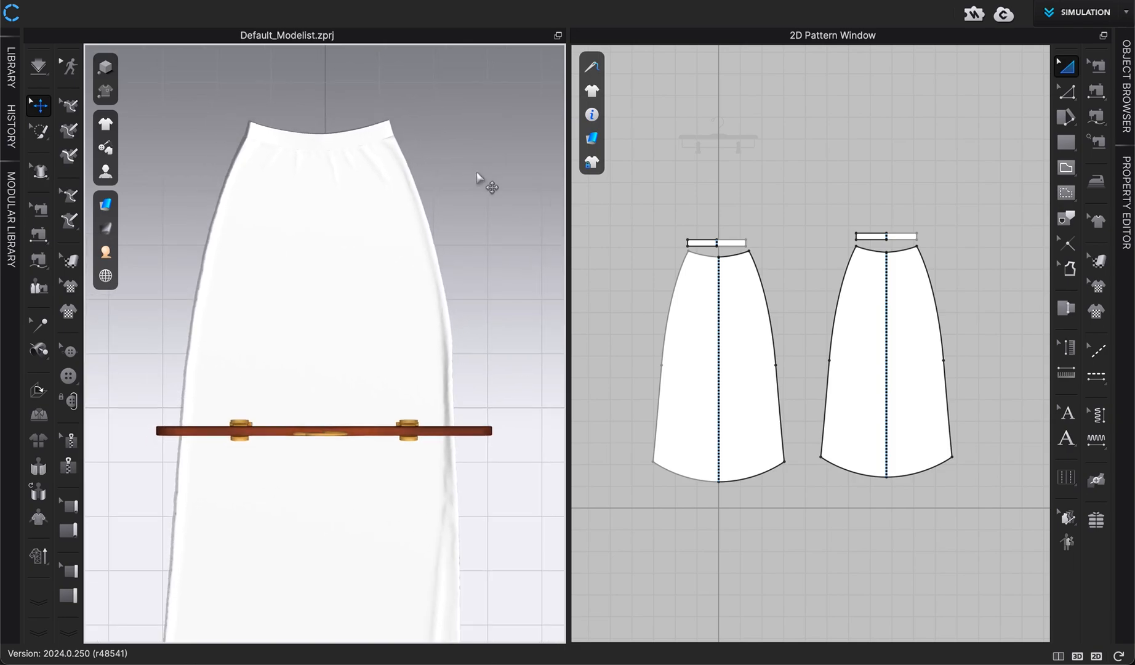
pyautogui.scroll(-3, 495, 152)
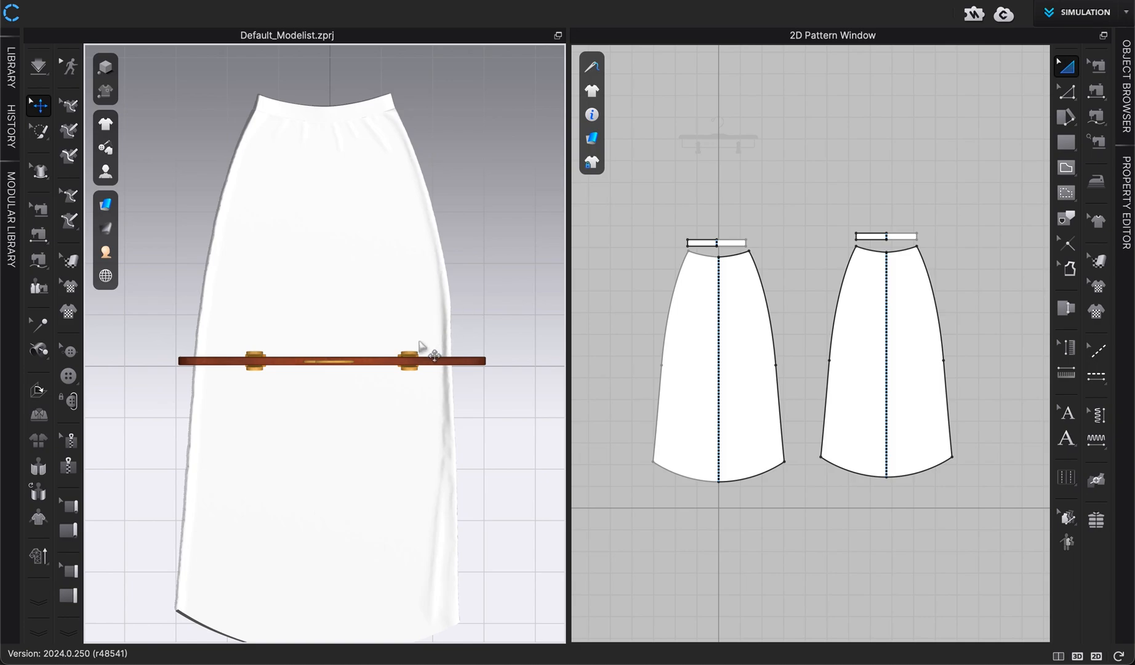
pyautogui.moveTo(425, 349); pyautogui.dragTo(371, 316, button='right')
pyautogui.press('2')
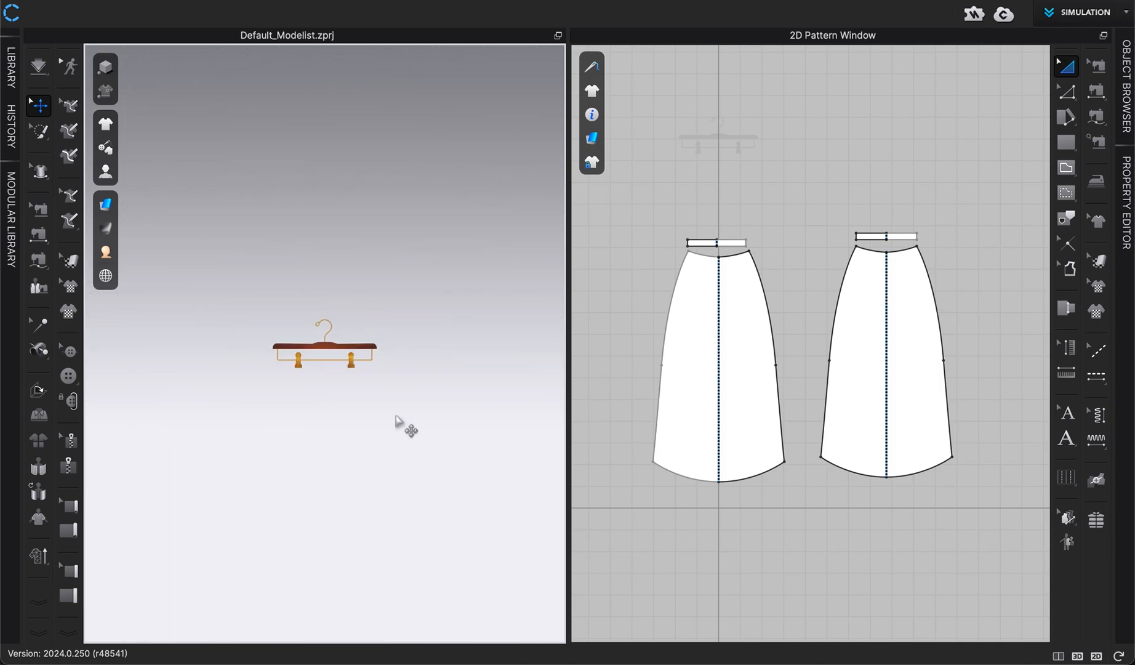
pyautogui.scroll(5, 400, 442)
pyautogui.moveTo(399, 438); pyautogui.dragTo(400, 114, button='middle')
pyautogui.moveTo(397, 410); pyautogui.dragTo(400, 309, button='middle')
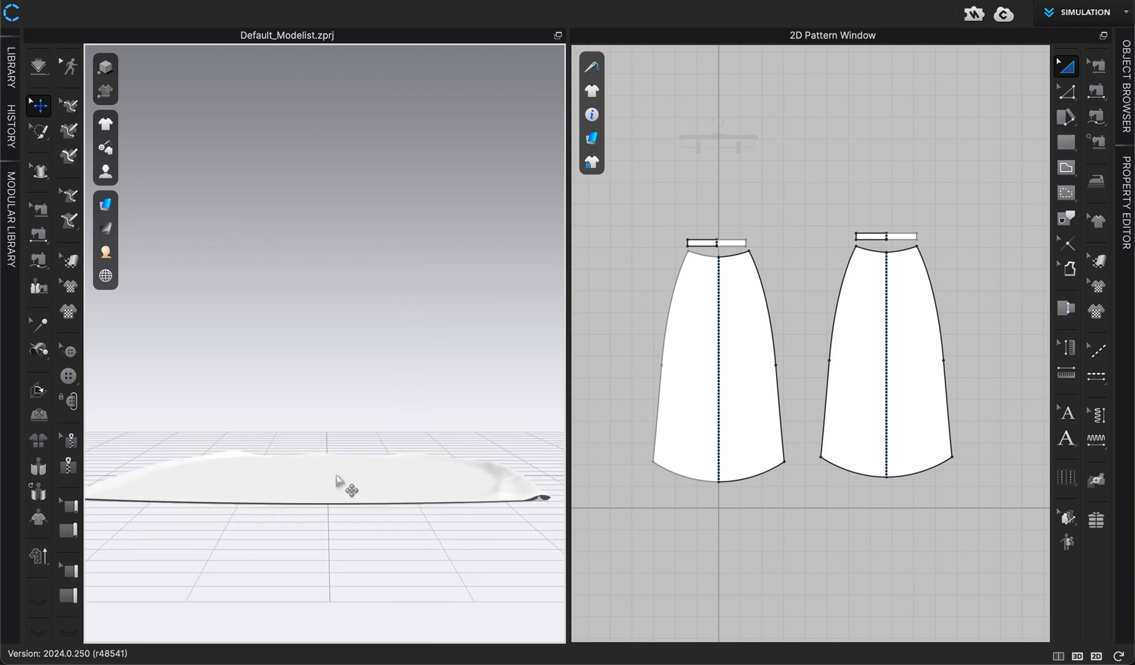
pyautogui.press('5')
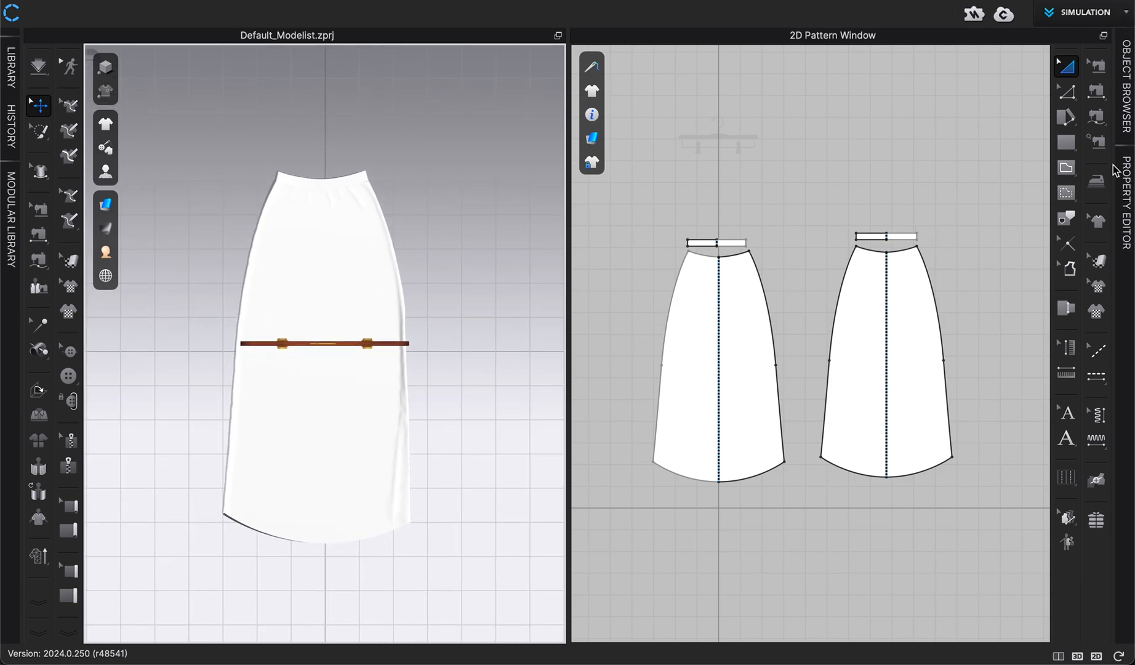
# Set the front skirt panel's simulation Layer to 1 in its properties
pyautogui.click(738, 317)
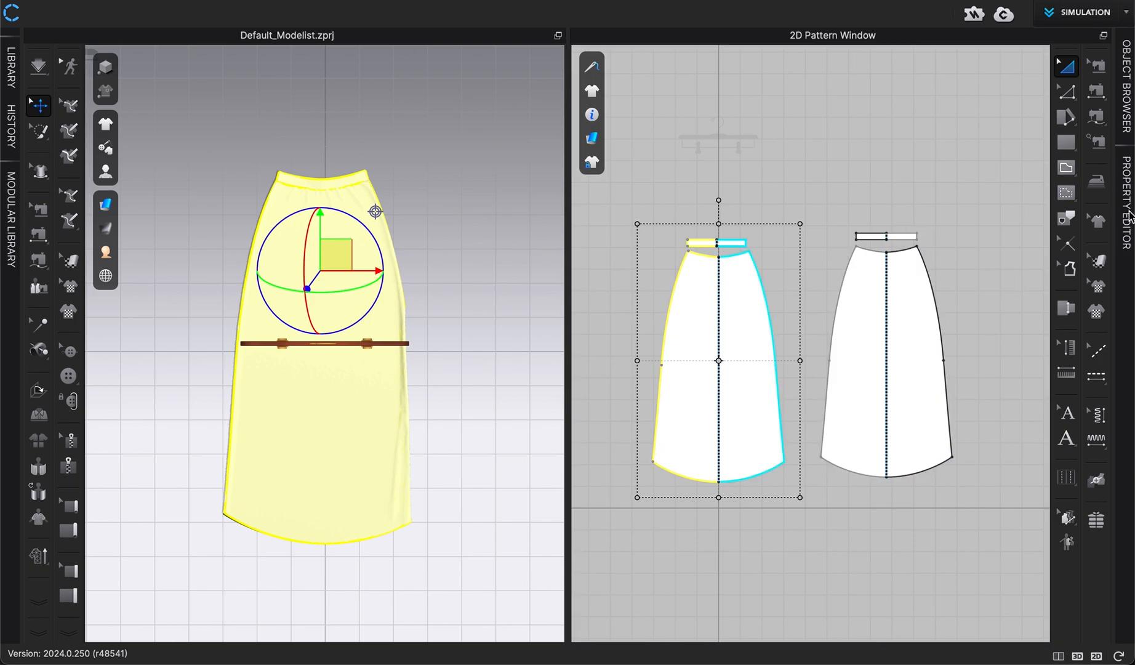
pyautogui.click(1128, 215)
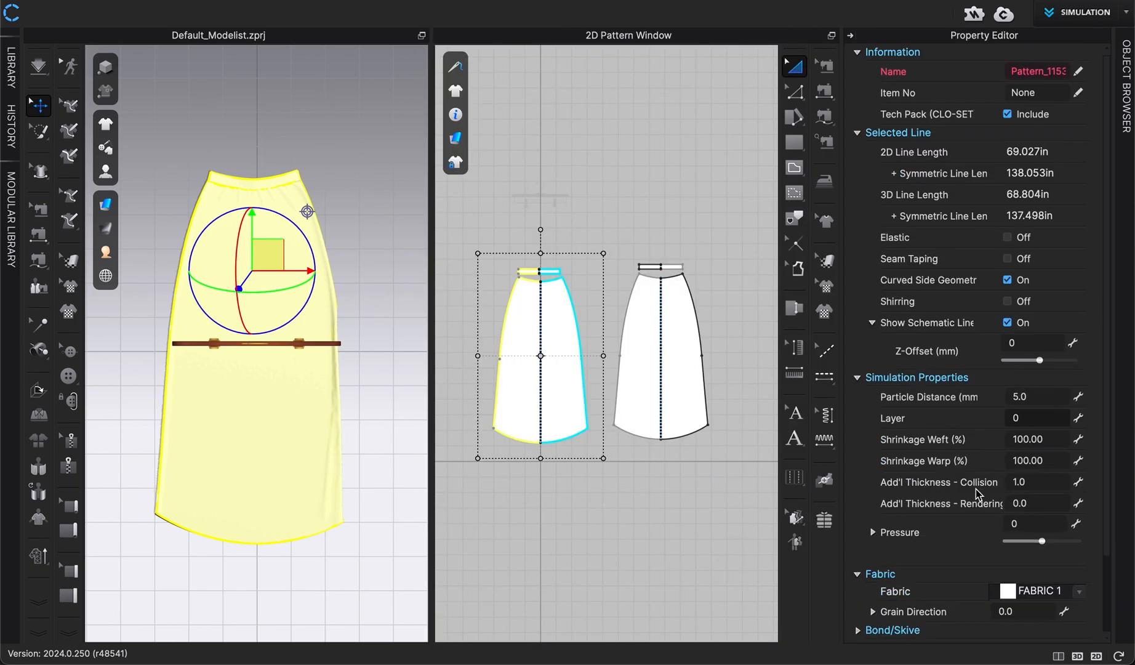
pyautogui.scroll(-3, 978, 496)
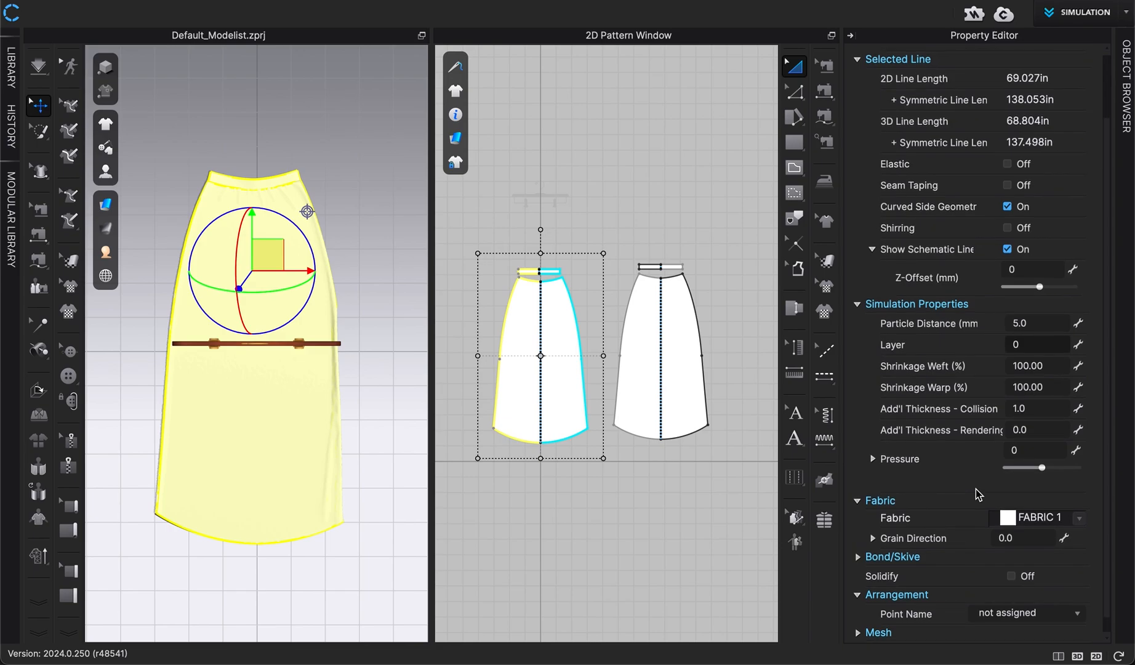
pyautogui.scroll(3, 942, 461)
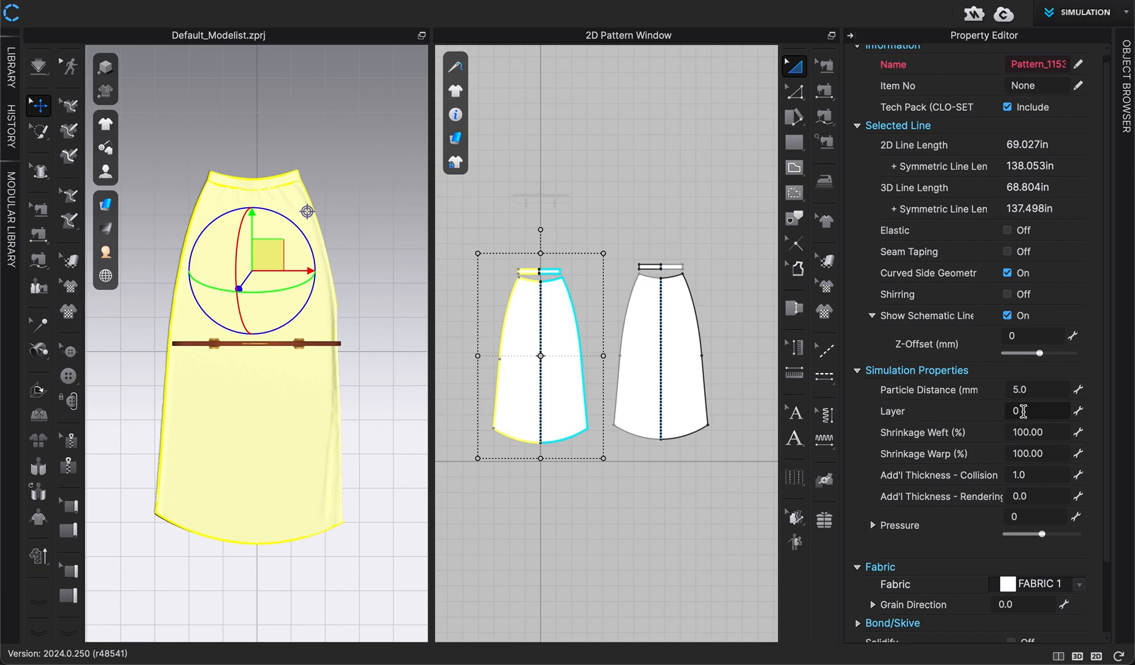
pyautogui.click(1023, 411)
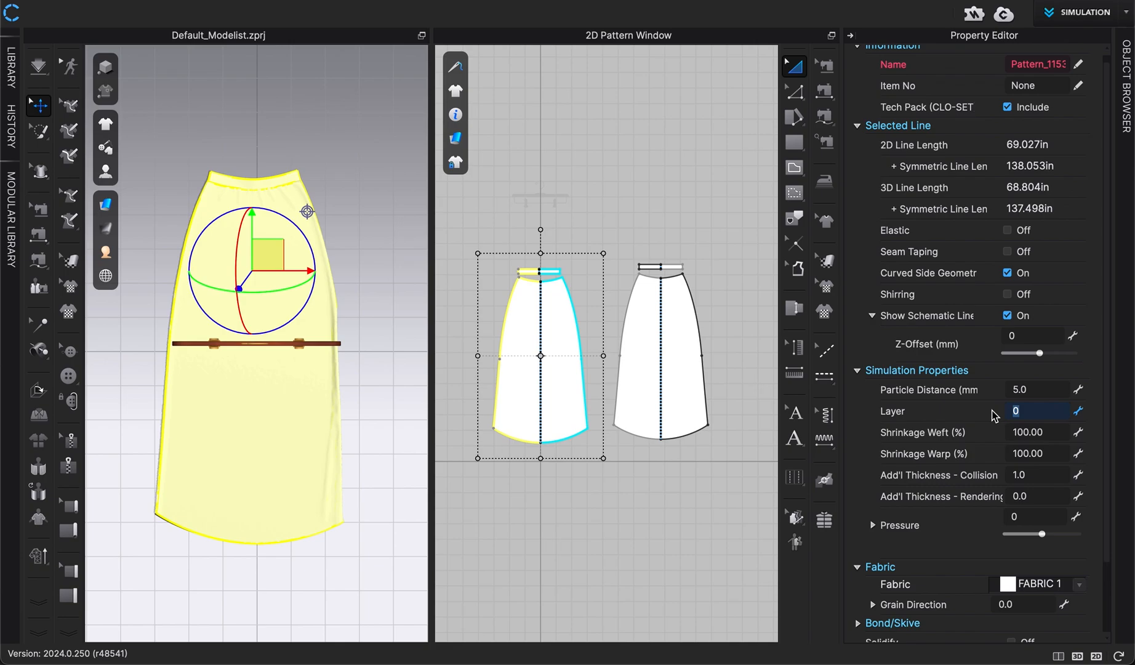
pyautogui.write('1')
pyautogui.press('Return')
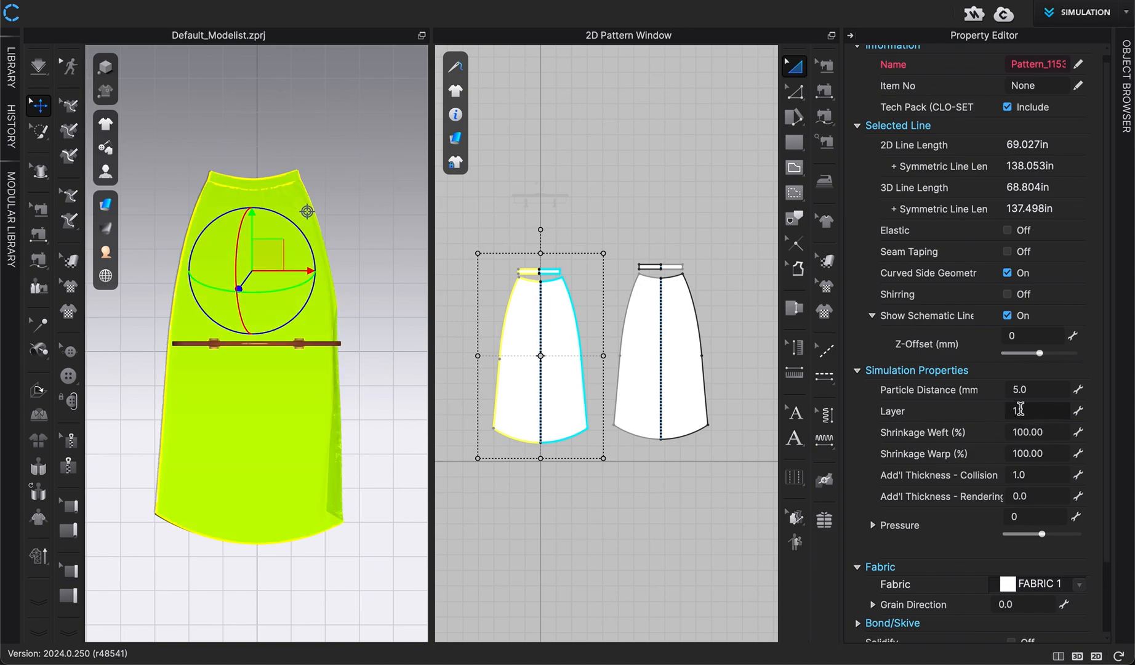
pyautogui.click(383, 446)
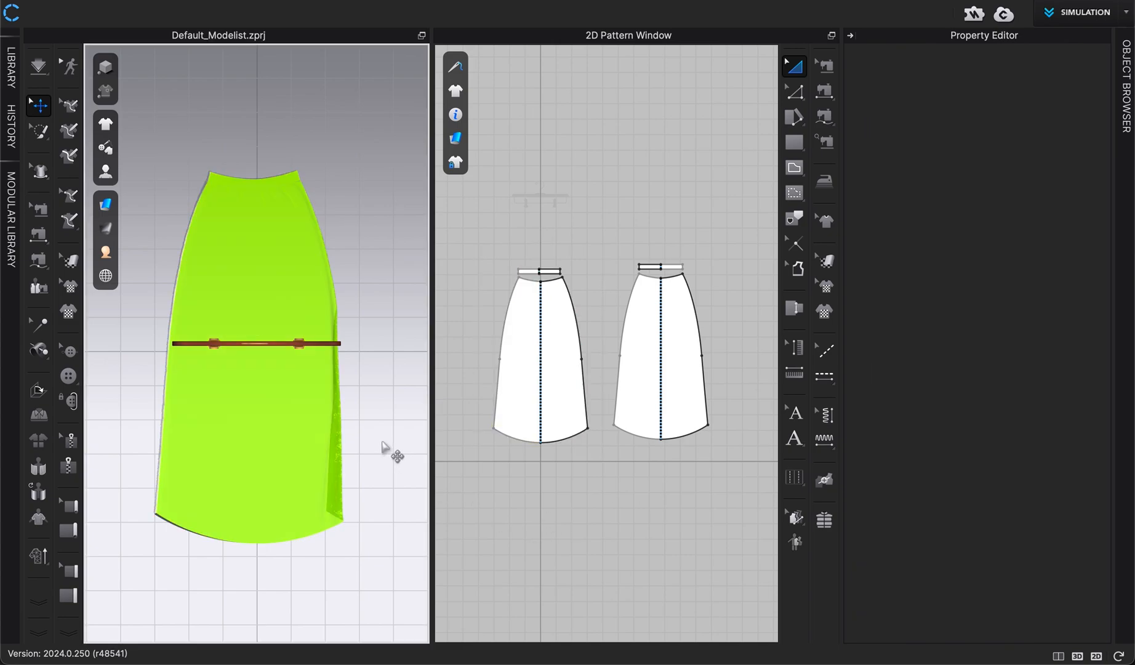
# Set the front skirt panel's simulation Layer to 0
pyautogui.moveTo(383, 446); pyautogui.dragTo(373, 436, button='right')
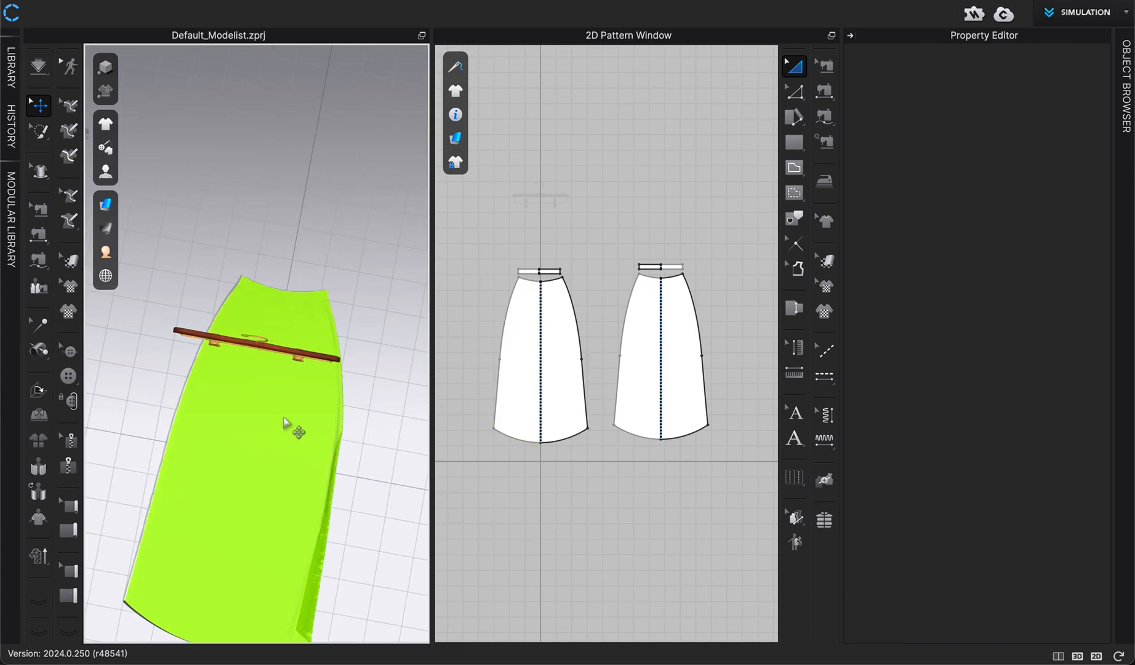
pyautogui.scroll(1, 304, 476)
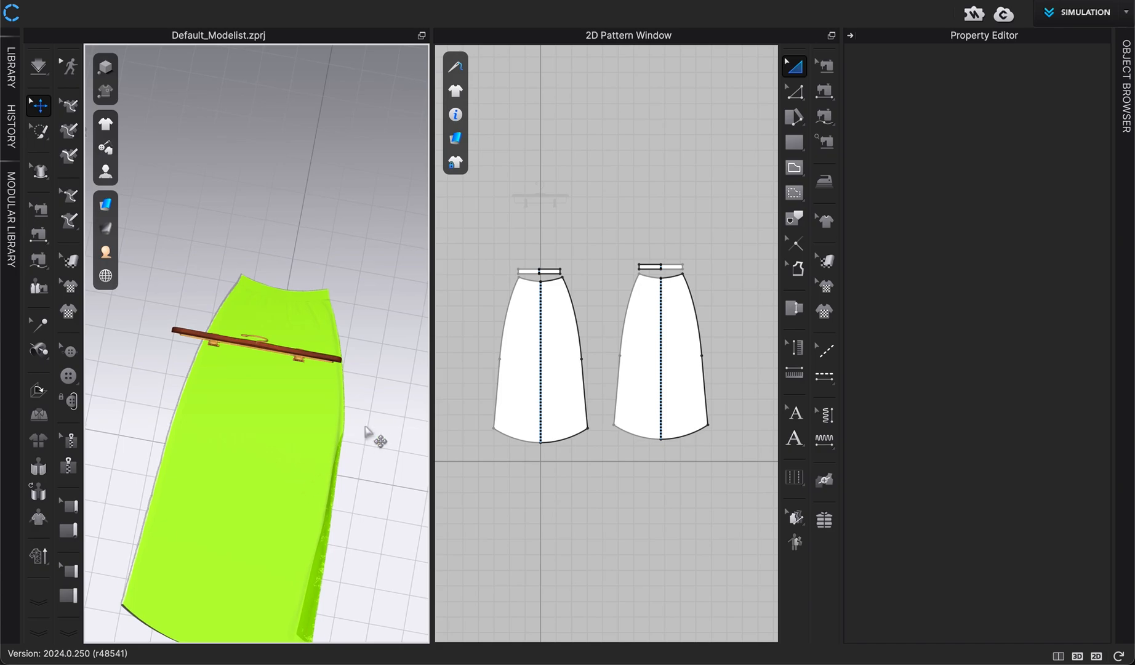
pyautogui.press('2')
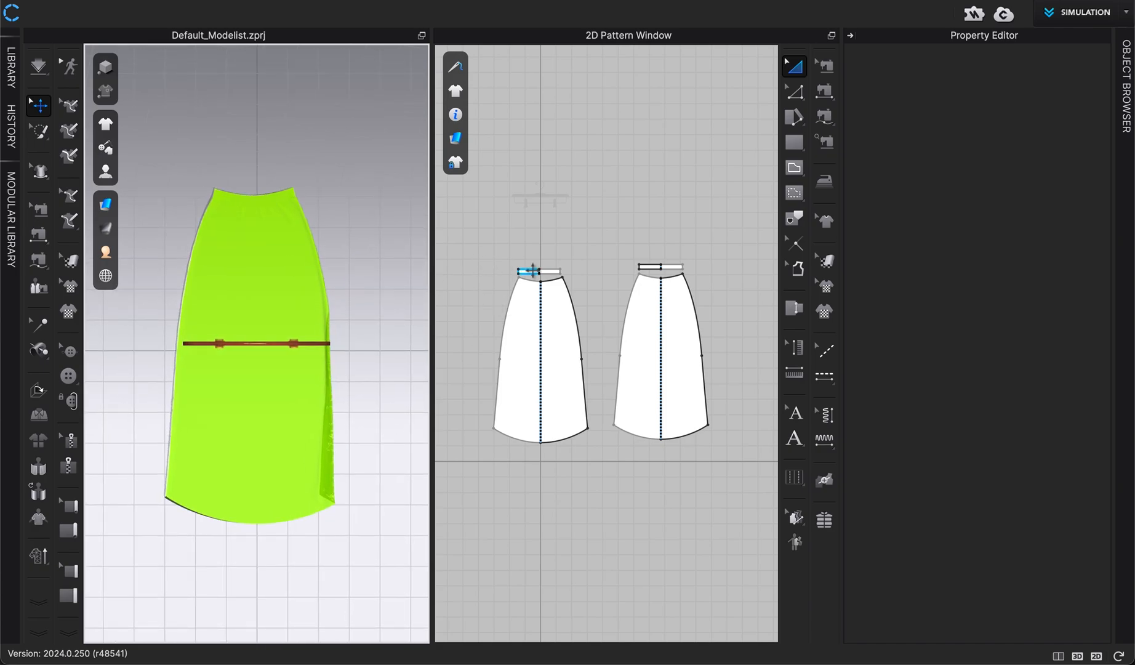
pyautogui.click(525, 268)
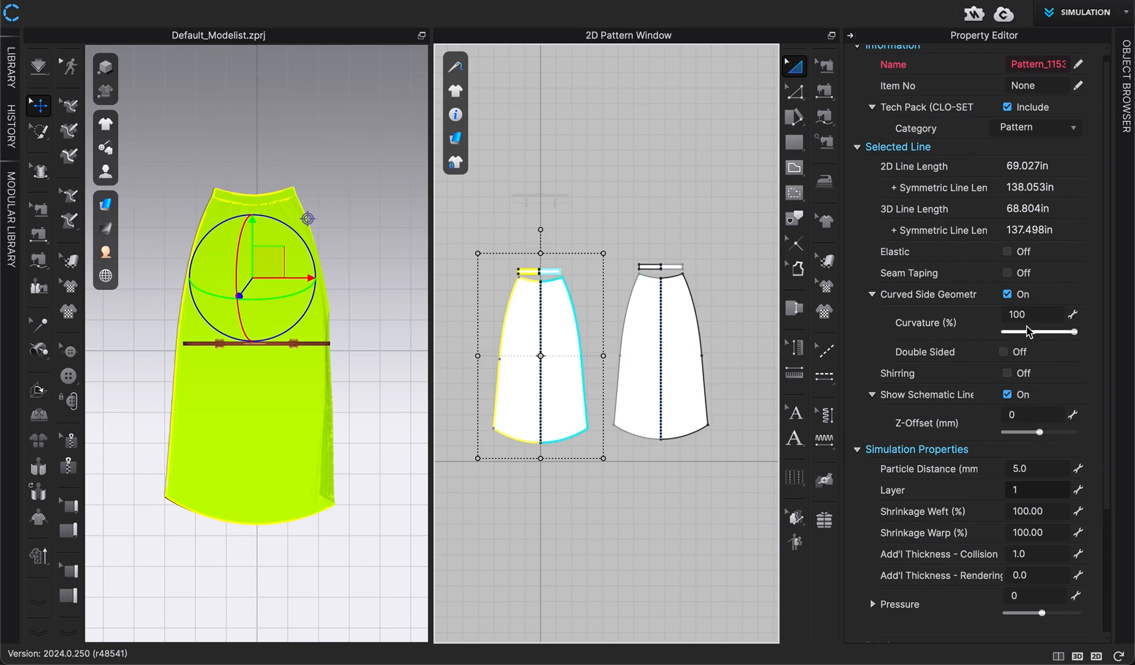
pyautogui.click(1020, 489)
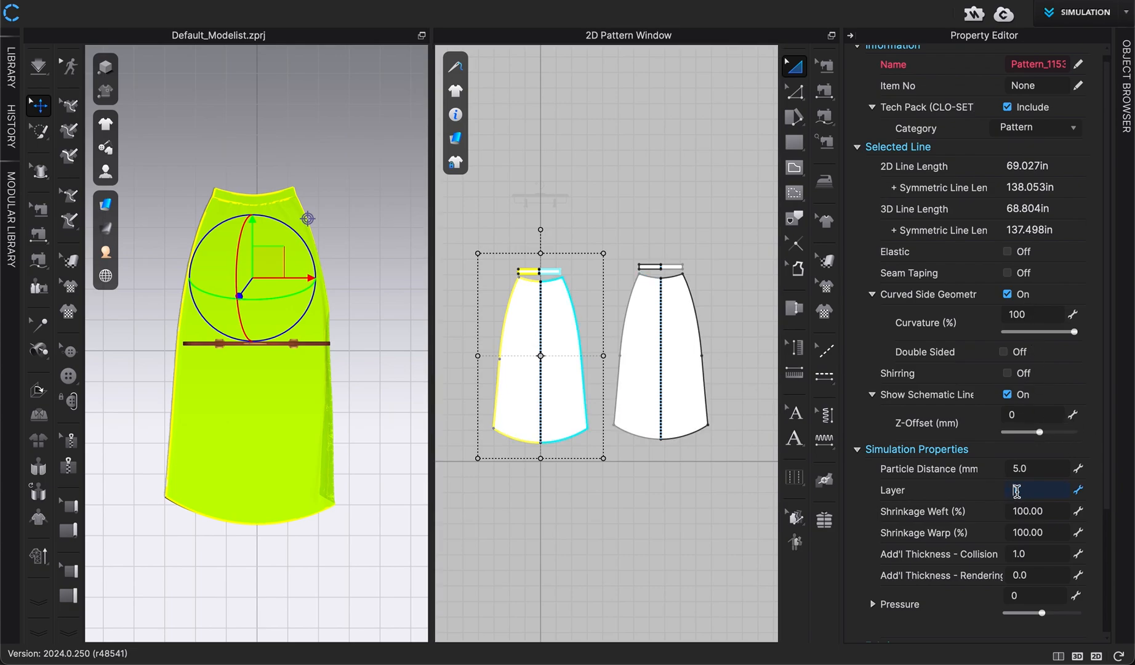
pyautogui.press('Return')
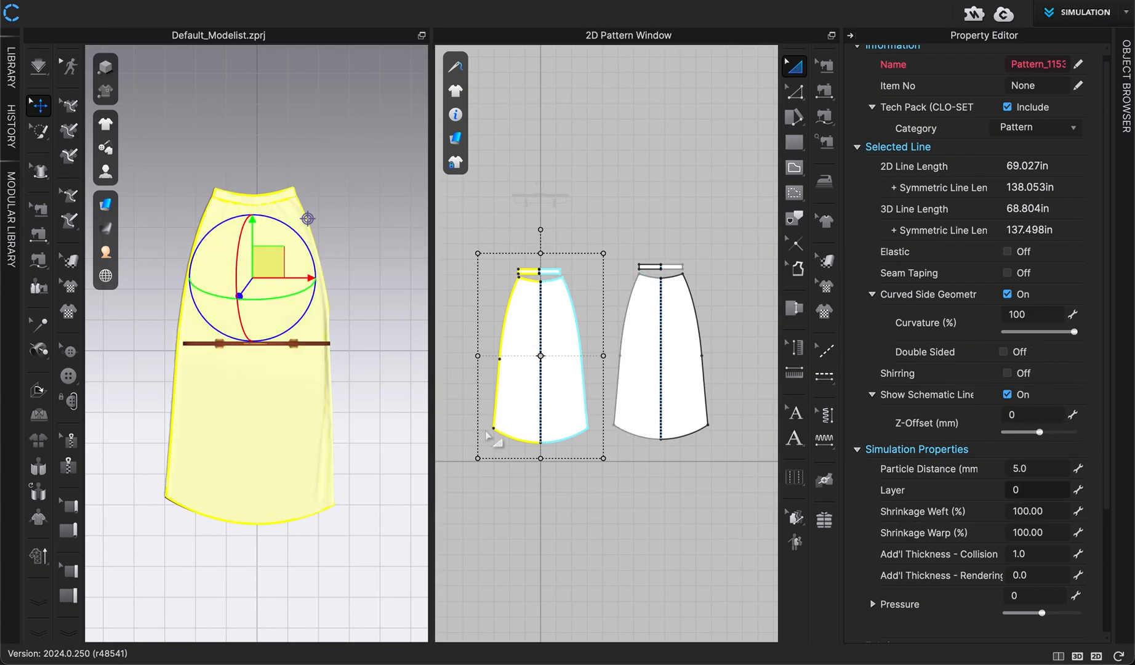
# Deselect the skirt and start the simulation
pyautogui.click(393, 434)
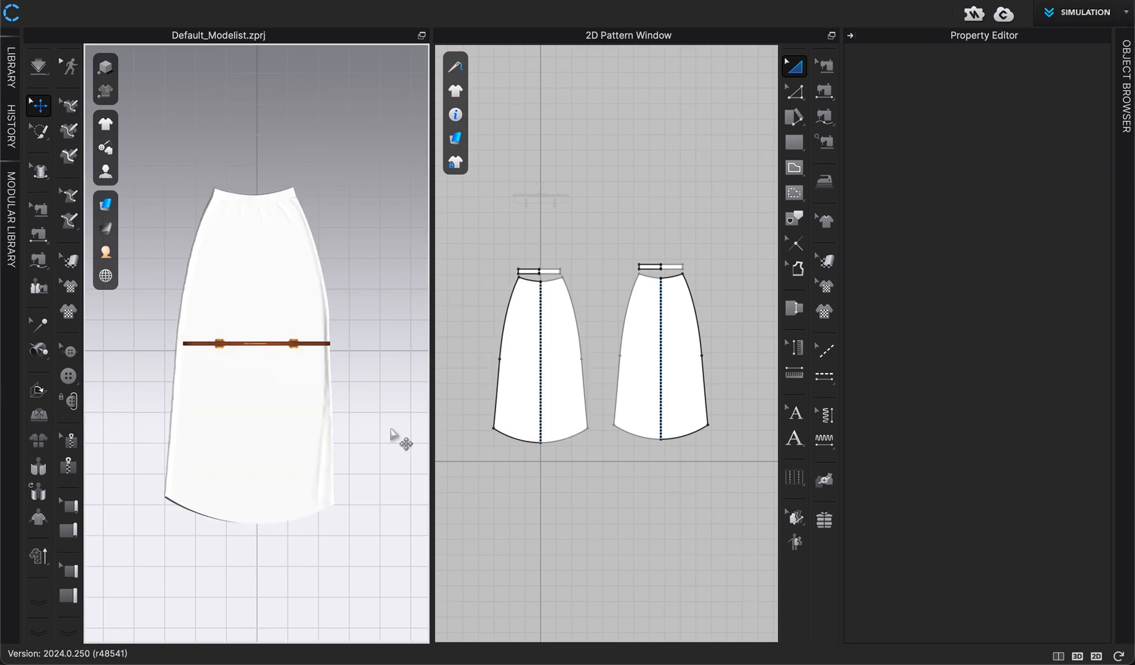
pyautogui.moveTo(385, 431)
pyautogui.mouseDown(button='middle')
pyautogui.moveTo(418, 437)
pyautogui.moveTo(404, 430)
pyautogui.mouseUp(button='middle')
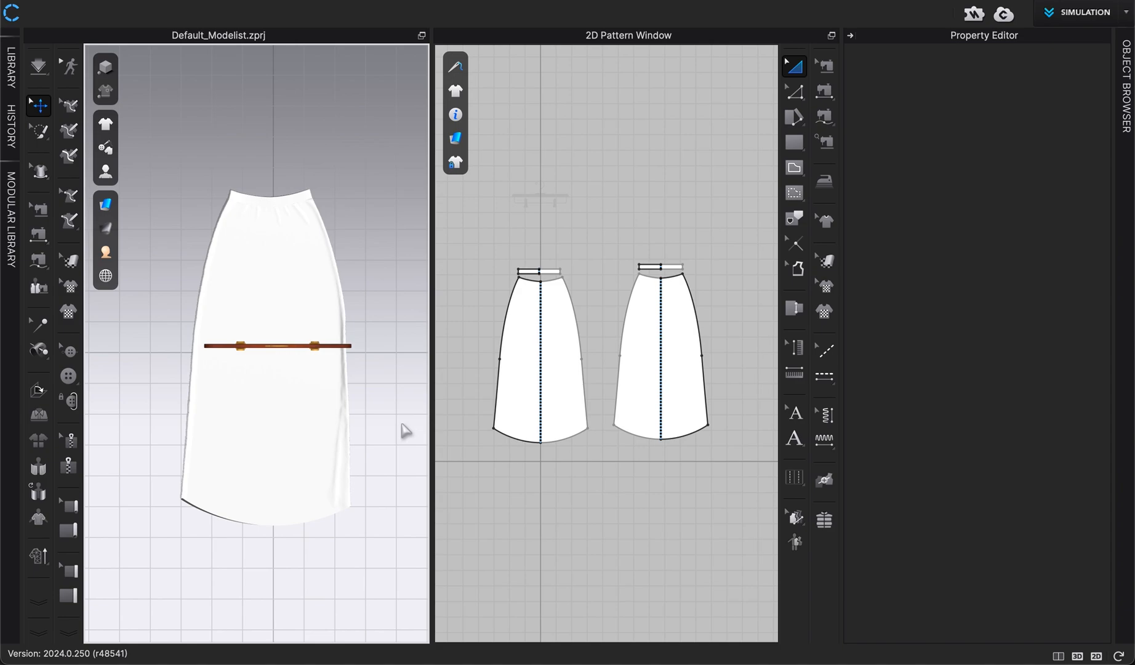
pyautogui.scroll(5, 386, 435)
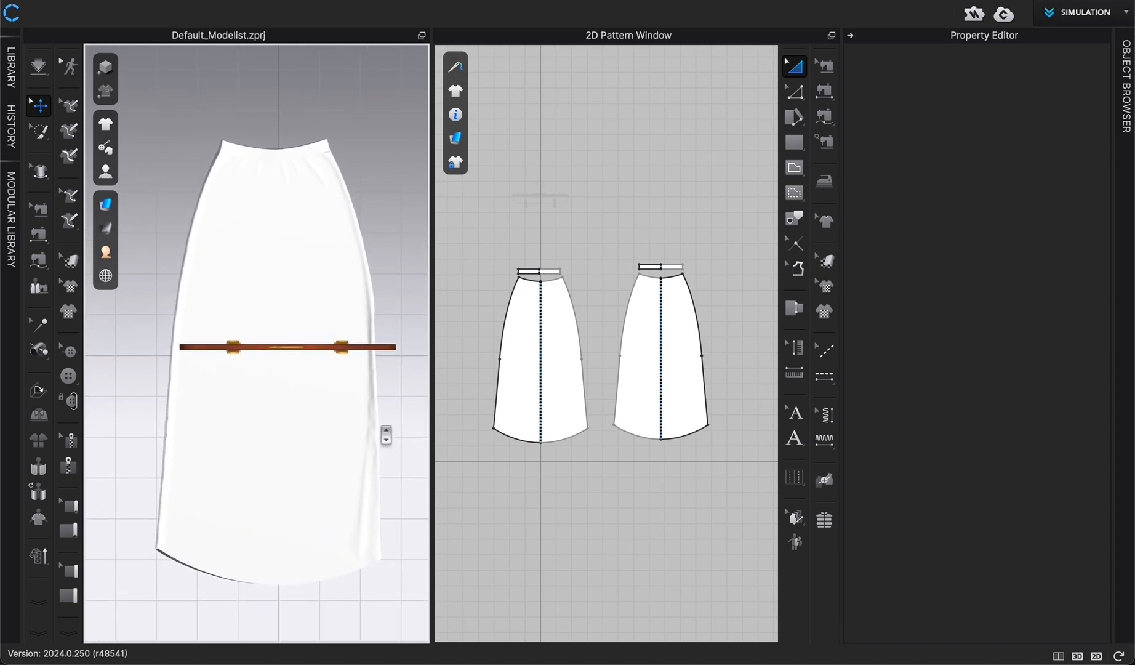
pyautogui.press('space')
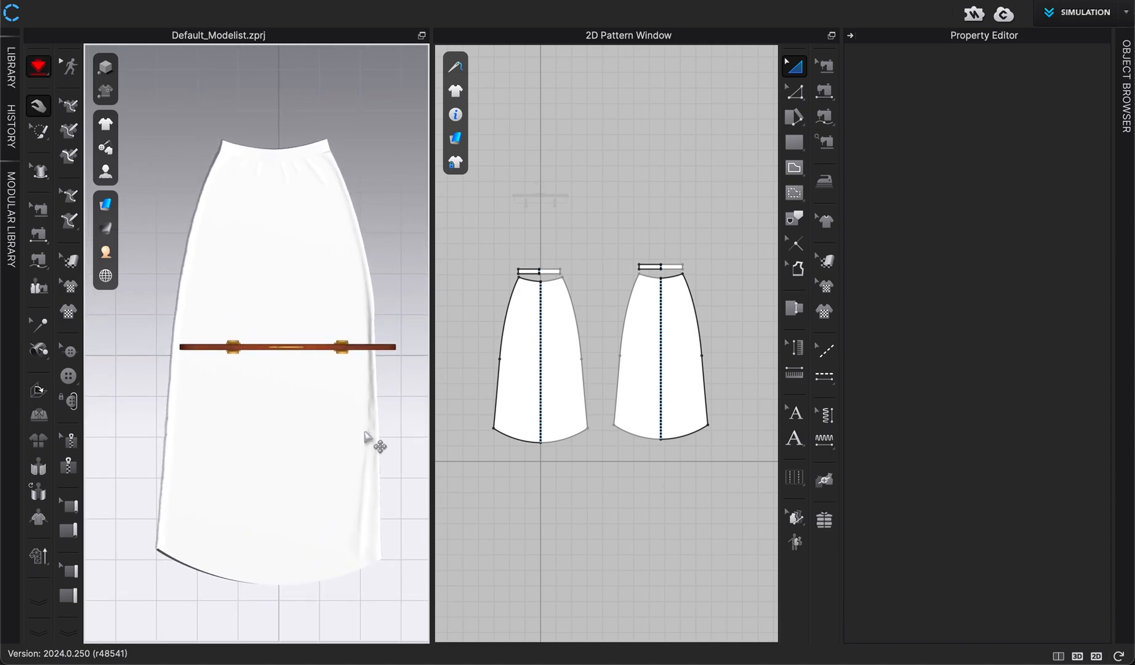
# Switch to the Pin (Box) tool and pin the skirt's lower side corner at the hem
pyautogui.click(42, 134)
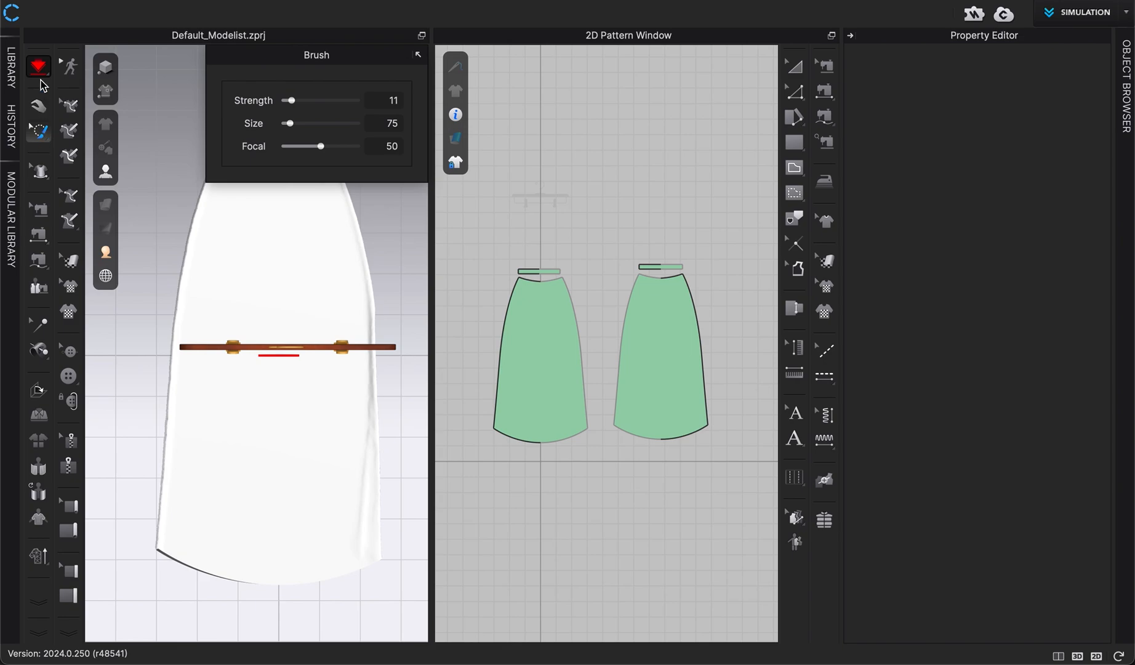
pyautogui.click(38, 67)
pyautogui.click(38, 131)
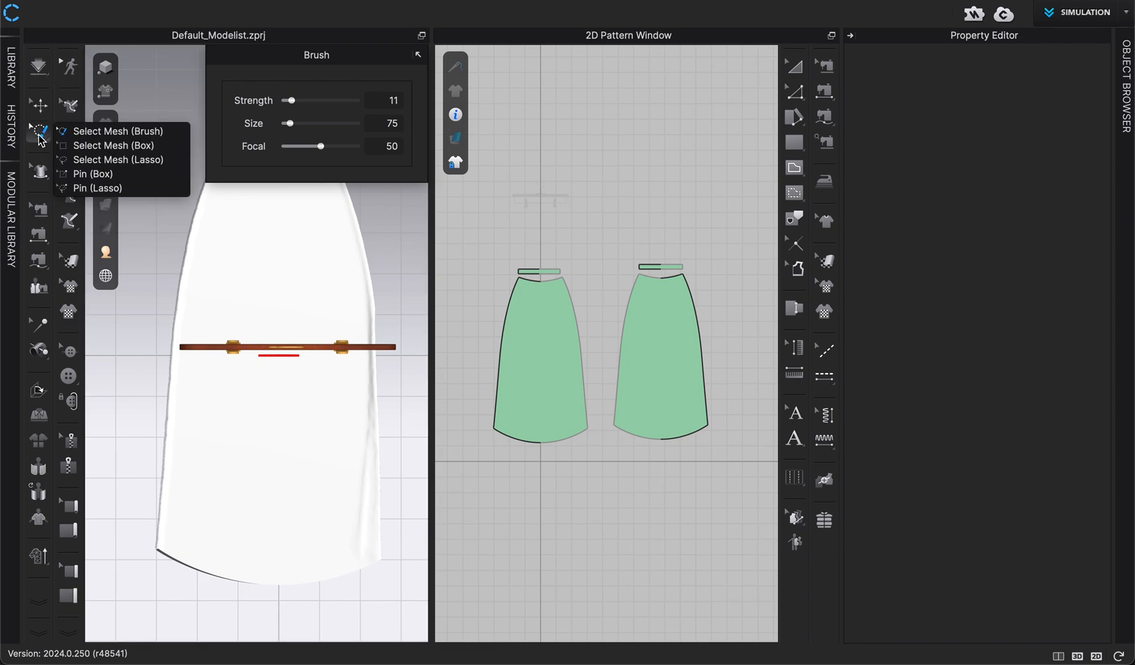
pyautogui.click(102, 174)
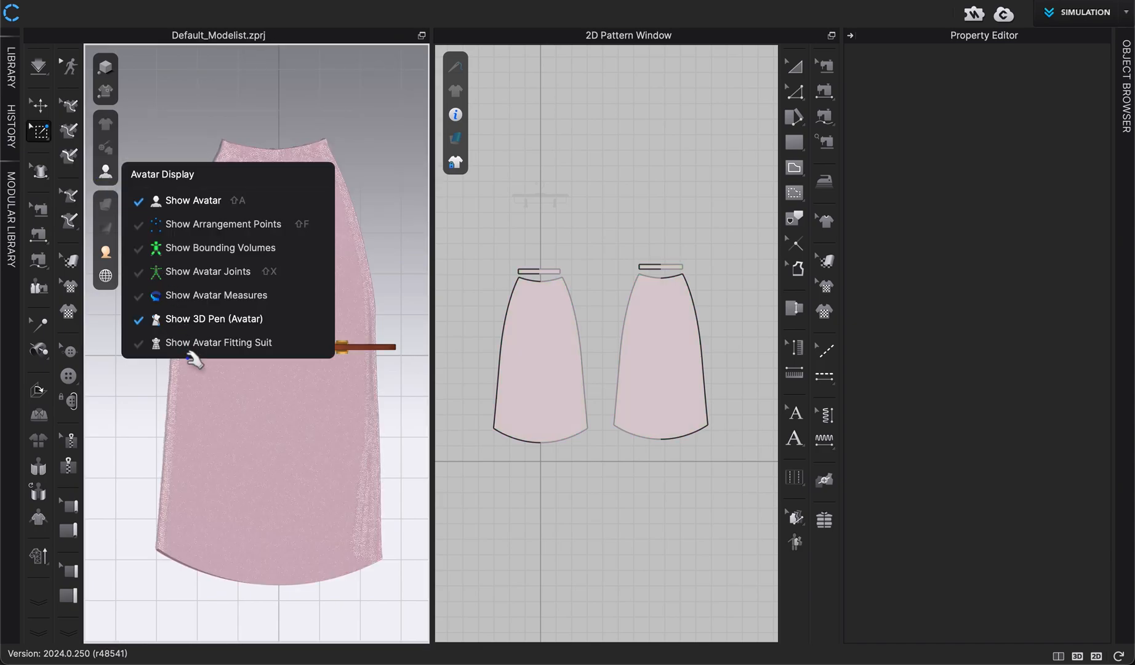
pyautogui.scroll(2, 175, 477)
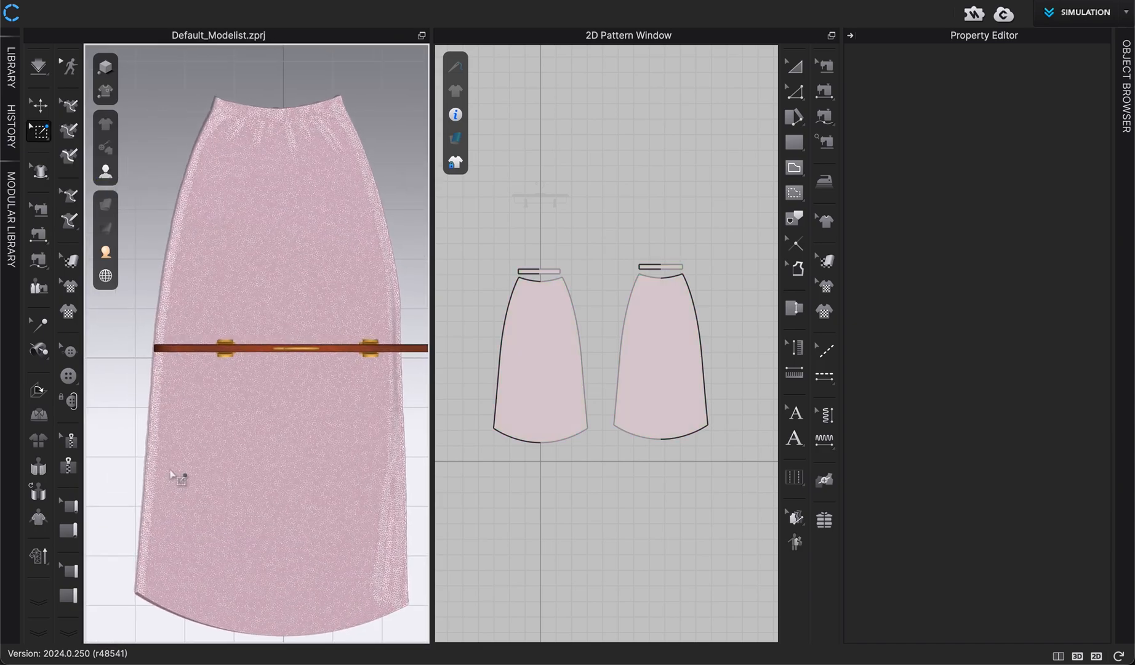
pyautogui.scroll(5, 241, 366)
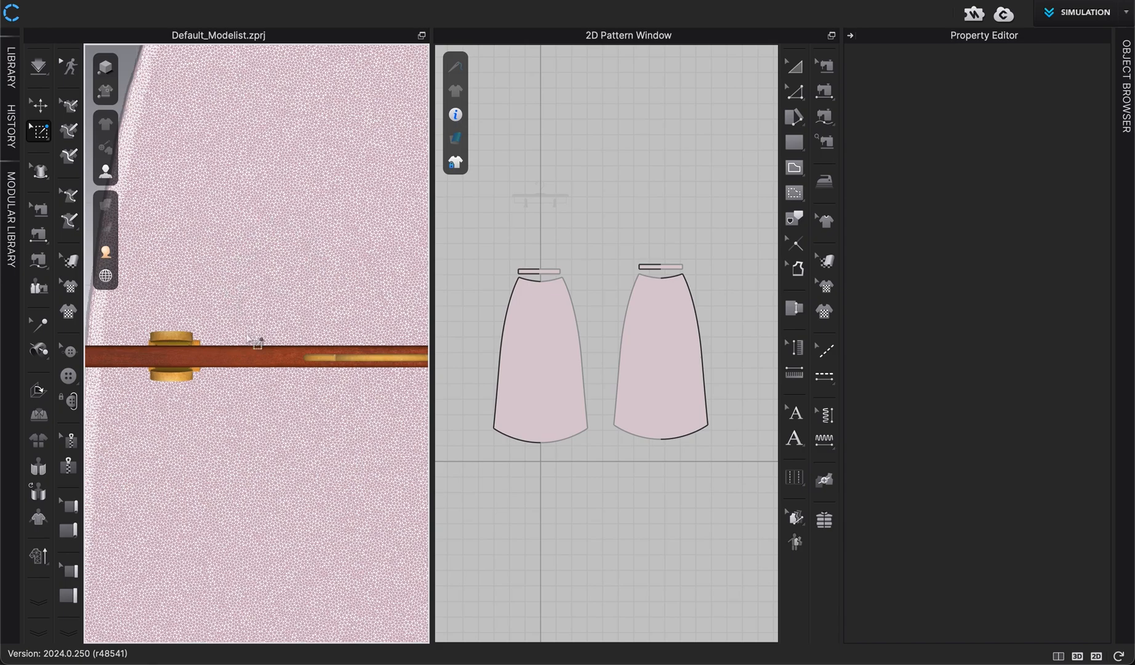
pyautogui.moveTo(238, 444); pyautogui.dragTo(308, 103, button='middle')
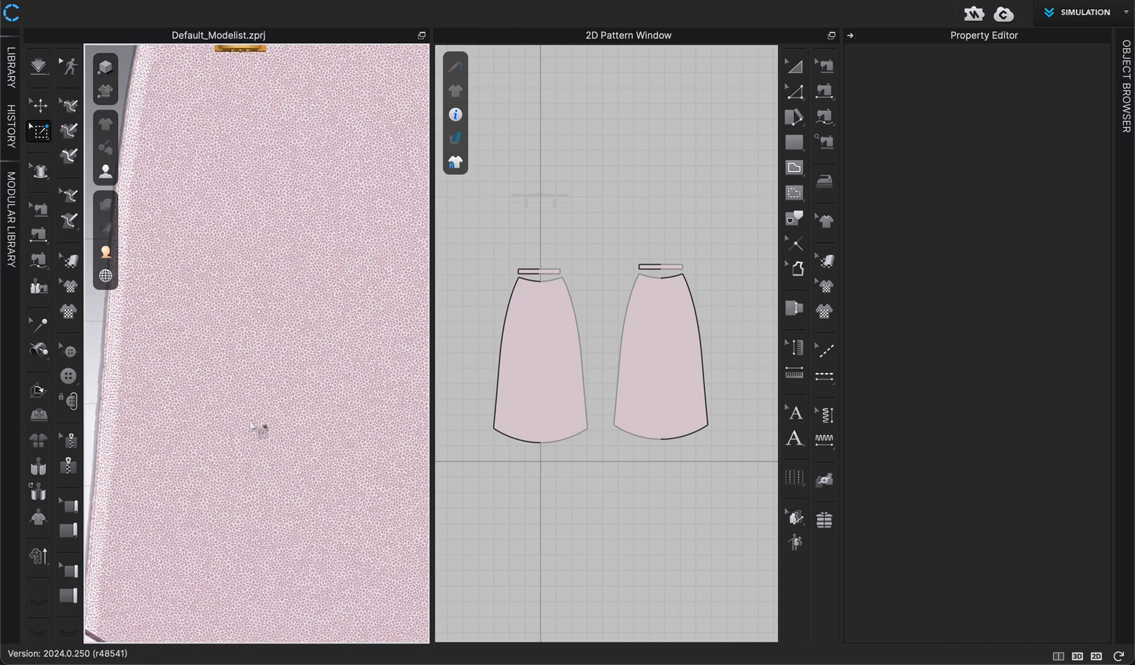
pyautogui.moveTo(254, 425); pyautogui.dragTo(309, 248, button='middle')
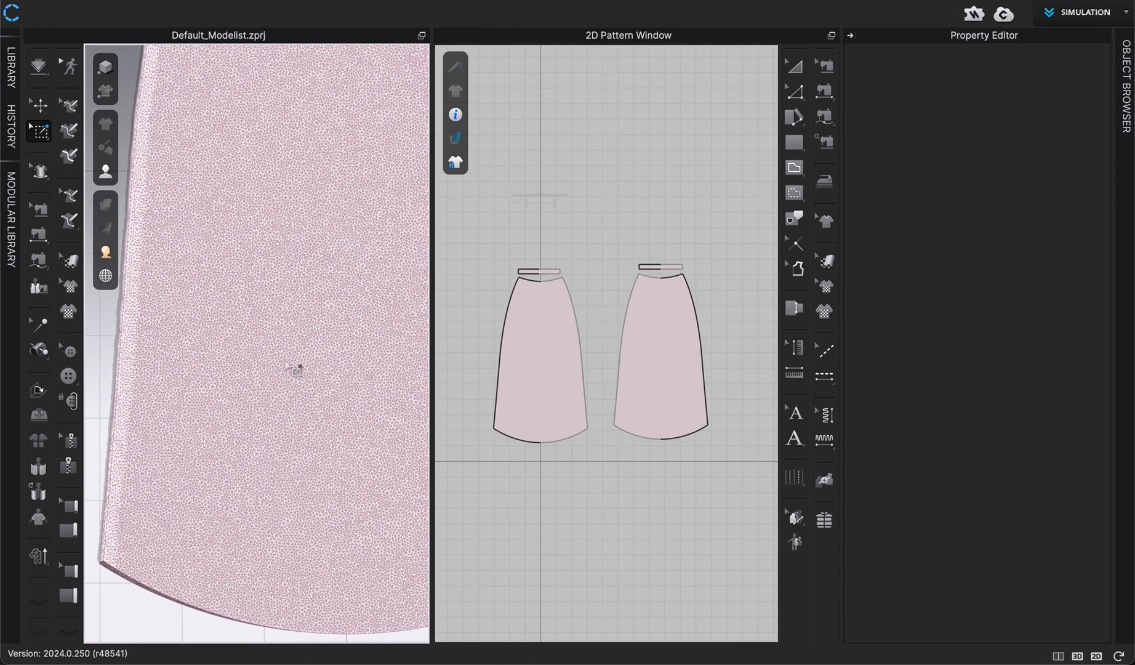
pyautogui.click(110, 537)
pyautogui.moveTo(106, 533); pyautogui.dragTo(118, 553)
# Simulate the skirt with the hem pins, then select the pins, delete them and stop simulating
pyautogui.press('space')
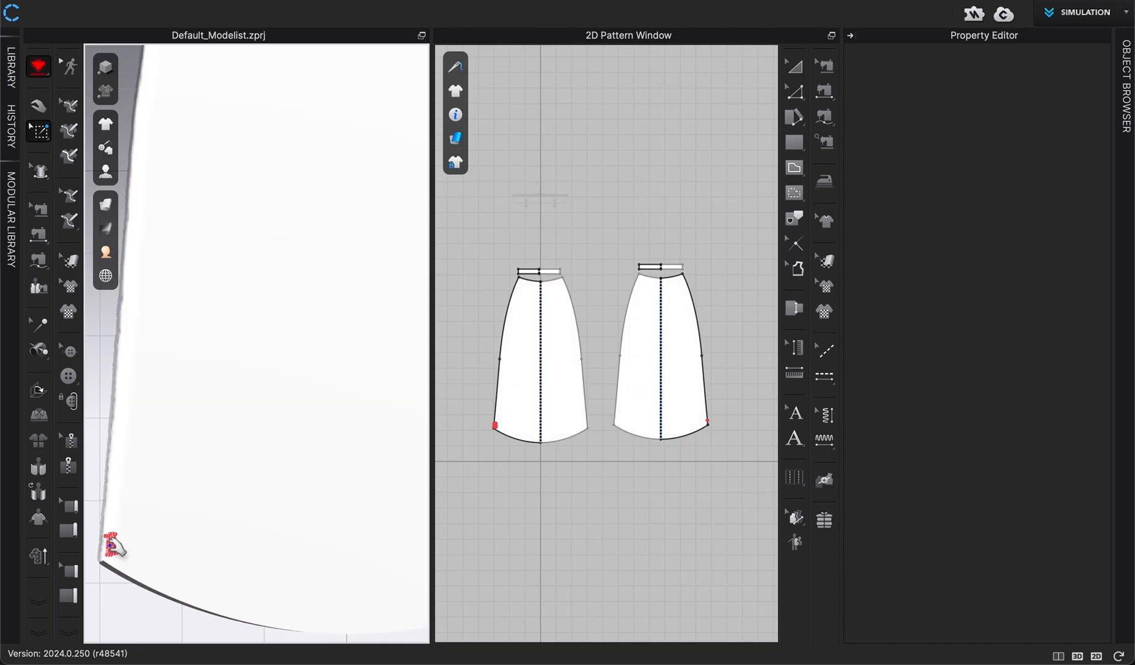
pyautogui.press('space')
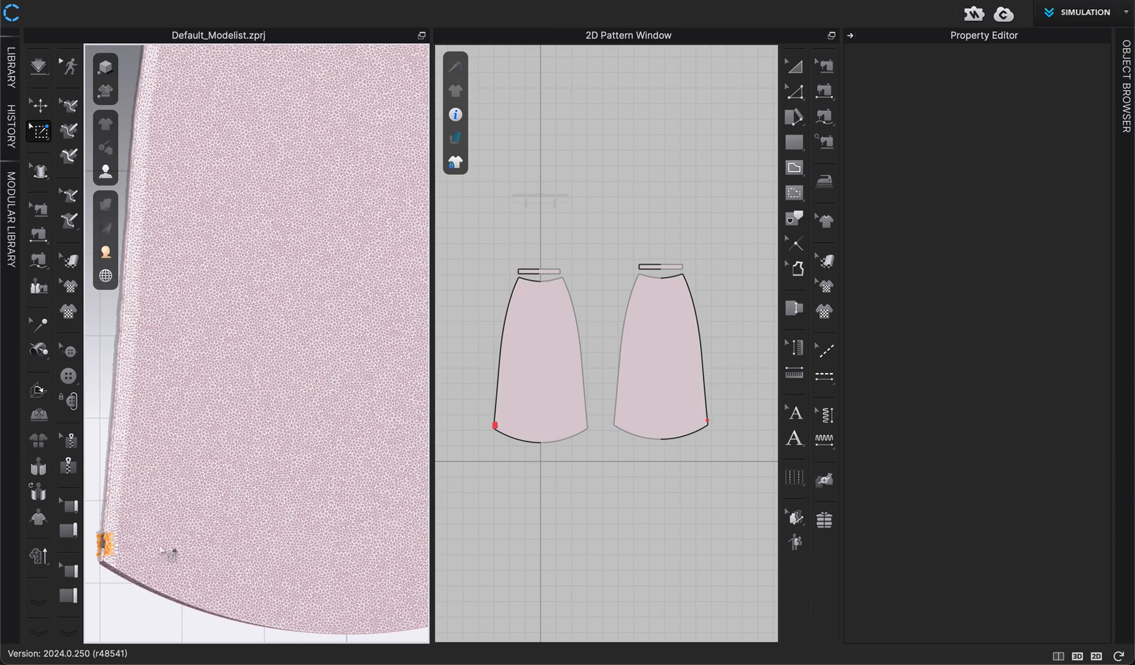
pyautogui.press('space')
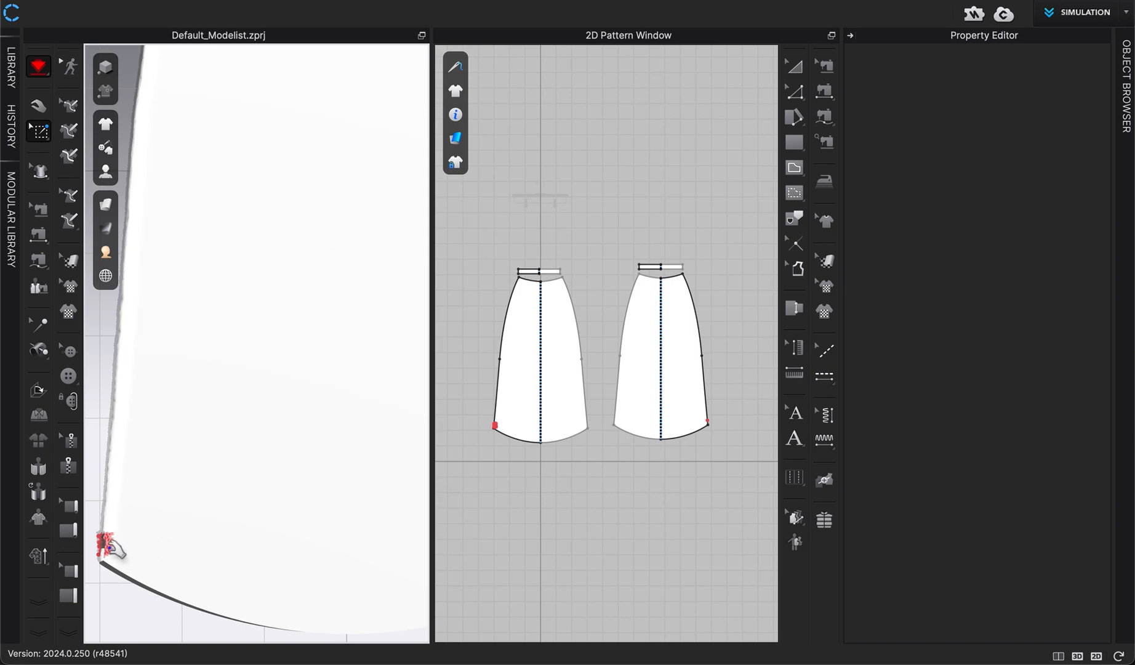
pyautogui.press('q')
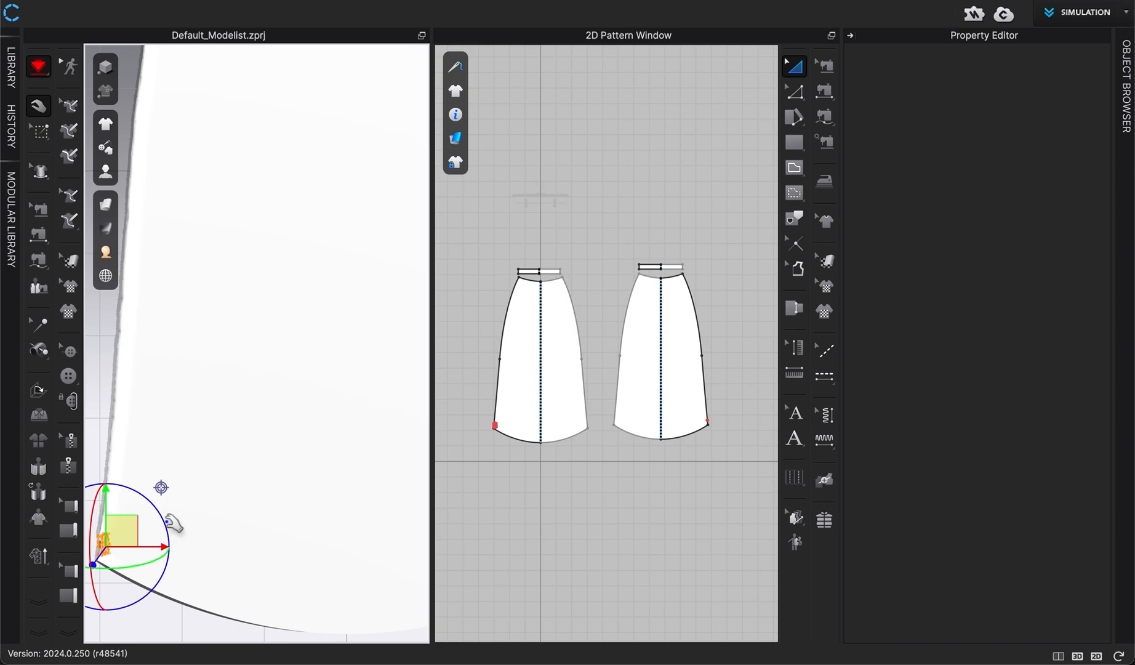
pyautogui.press('Delete')
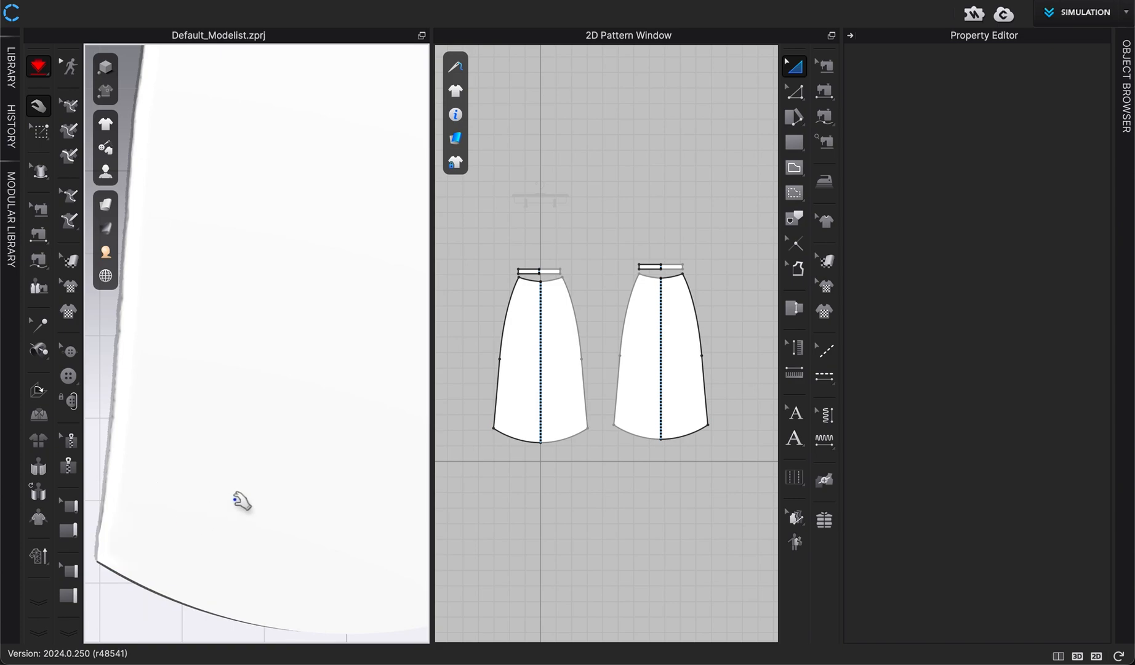
pyautogui.press('space')
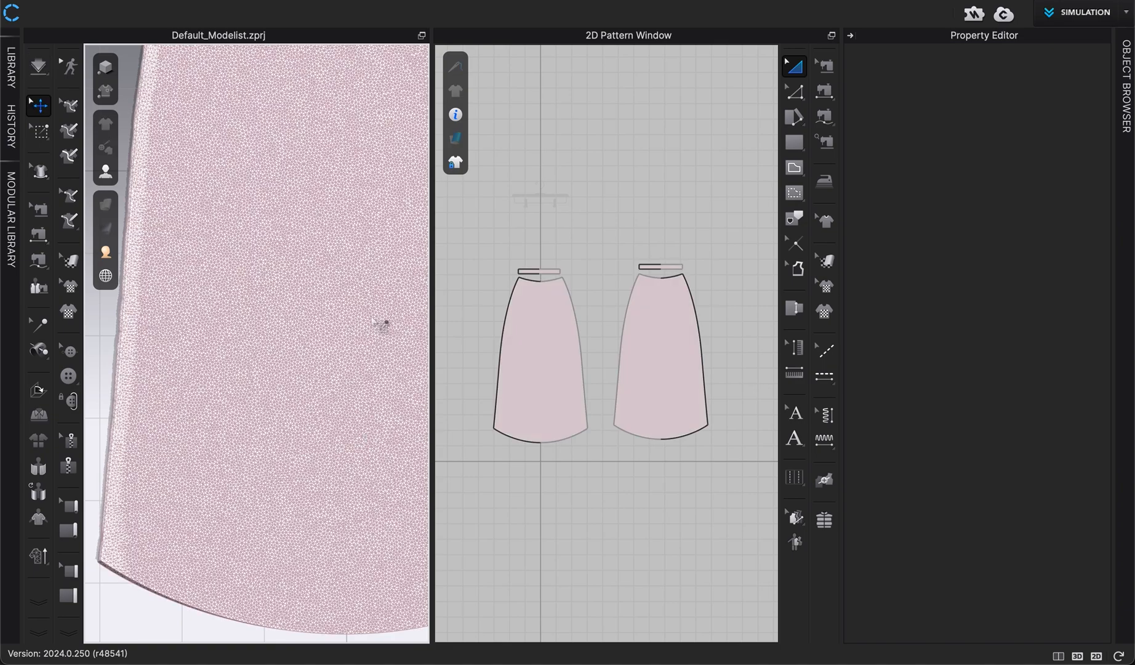
# Return to the selection tool, reset the view and collapse the Property Editor panel
pyautogui.click(39, 105)
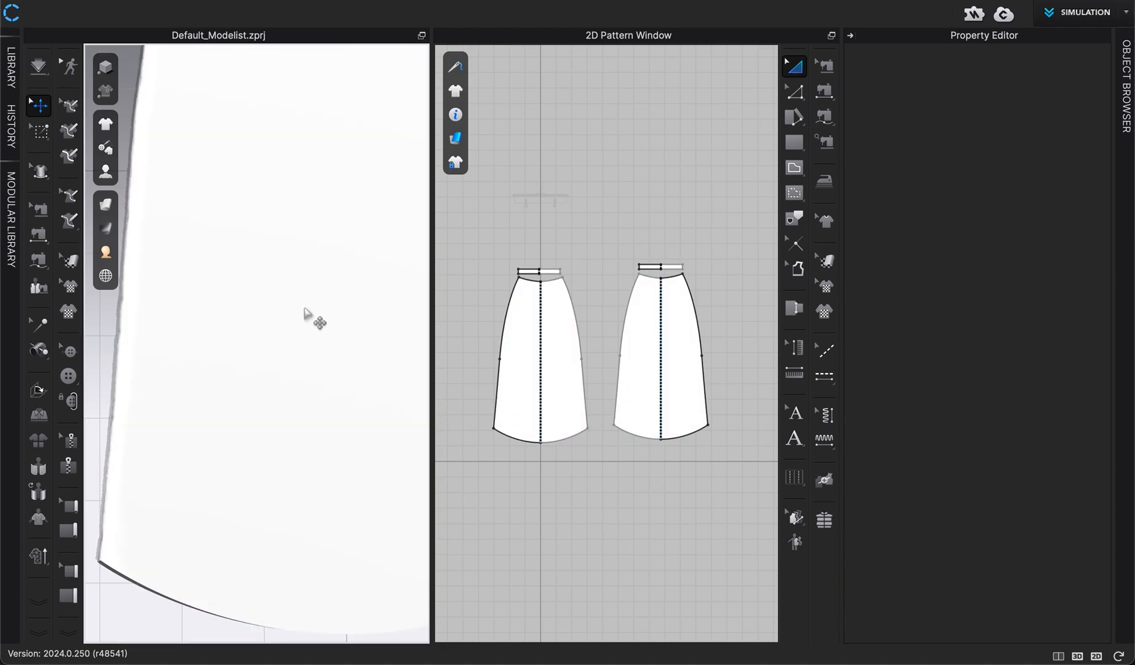
pyautogui.press('2')
pyautogui.scroll(3, 317, 559)
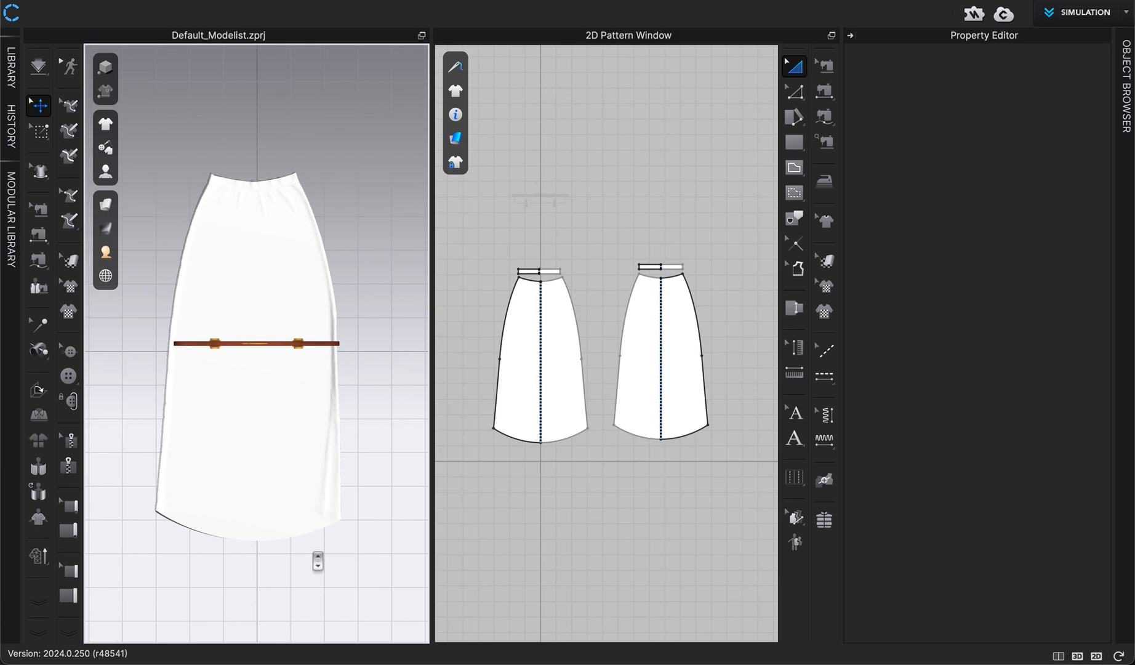
pyautogui.click(851, 37)
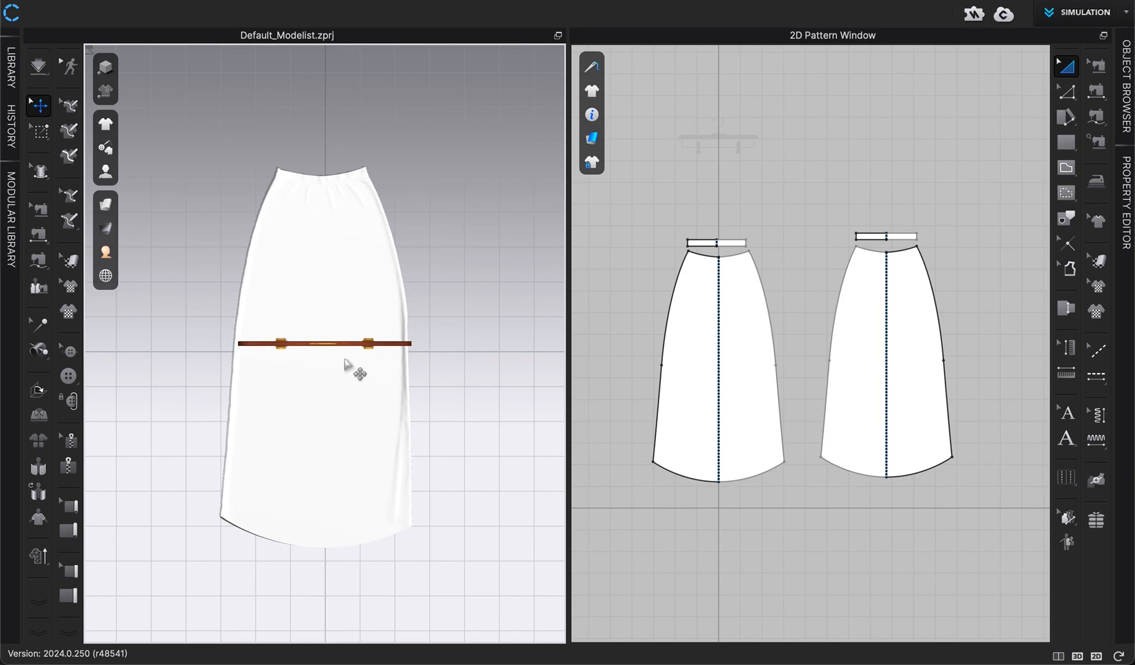
# Select the whole skirt and lift it upward with the move gizmo
pyautogui.click(345, 363)
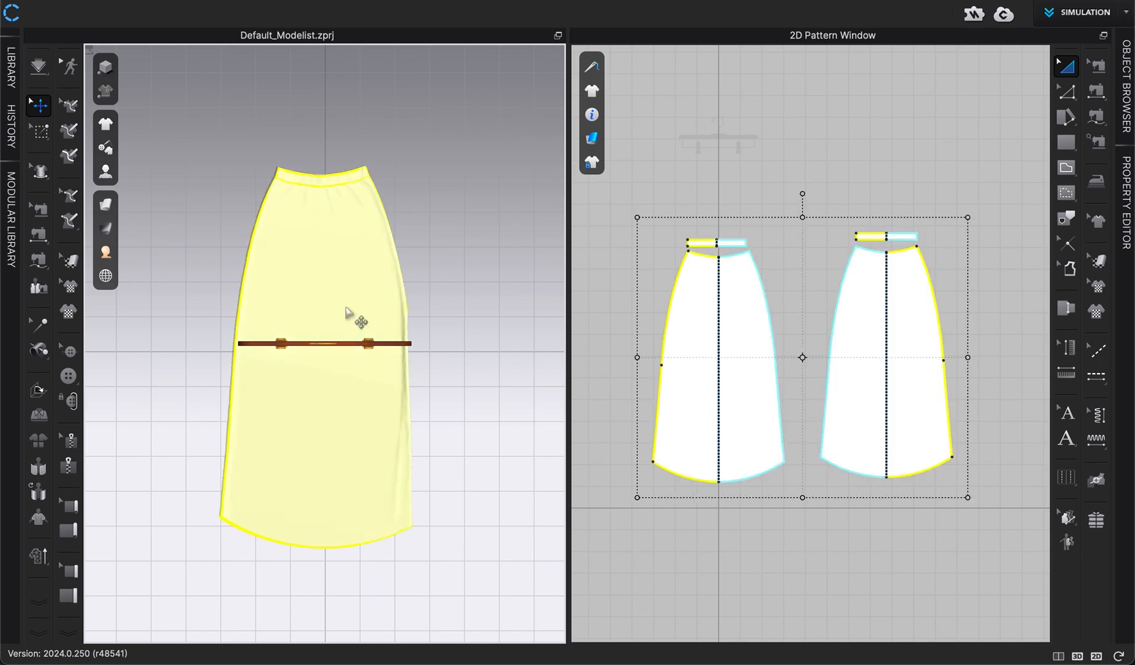
pyautogui.press('2')
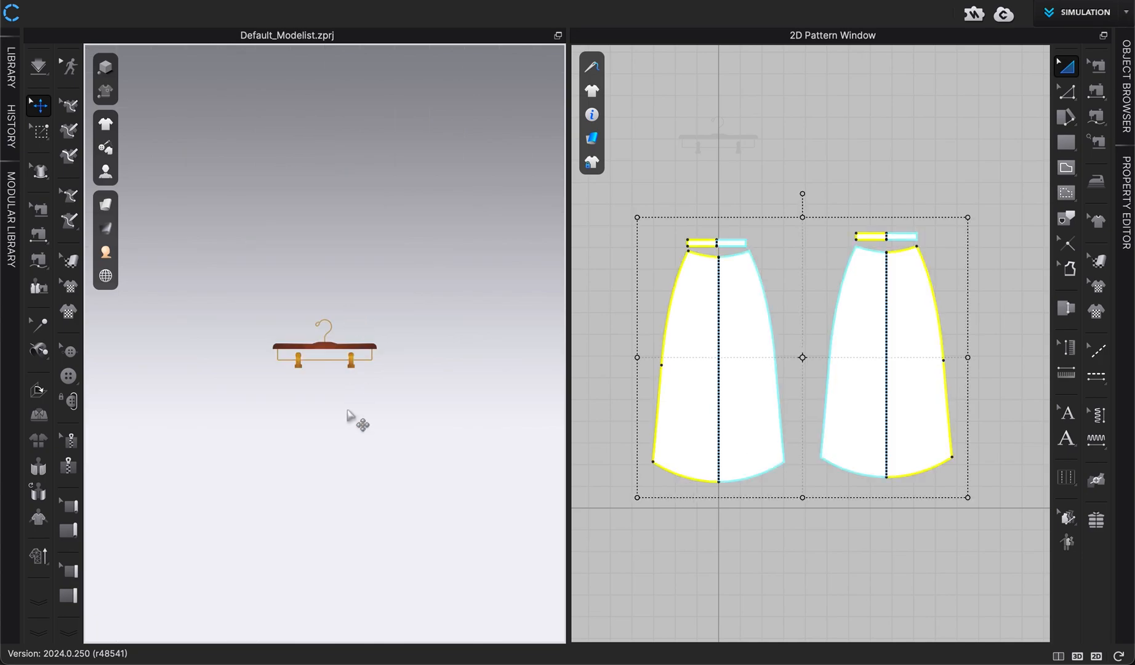
pyautogui.moveTo(350, 465); pyautogui.dragTo(338, 147, button='middle')
pyautogui.click(319, 514)
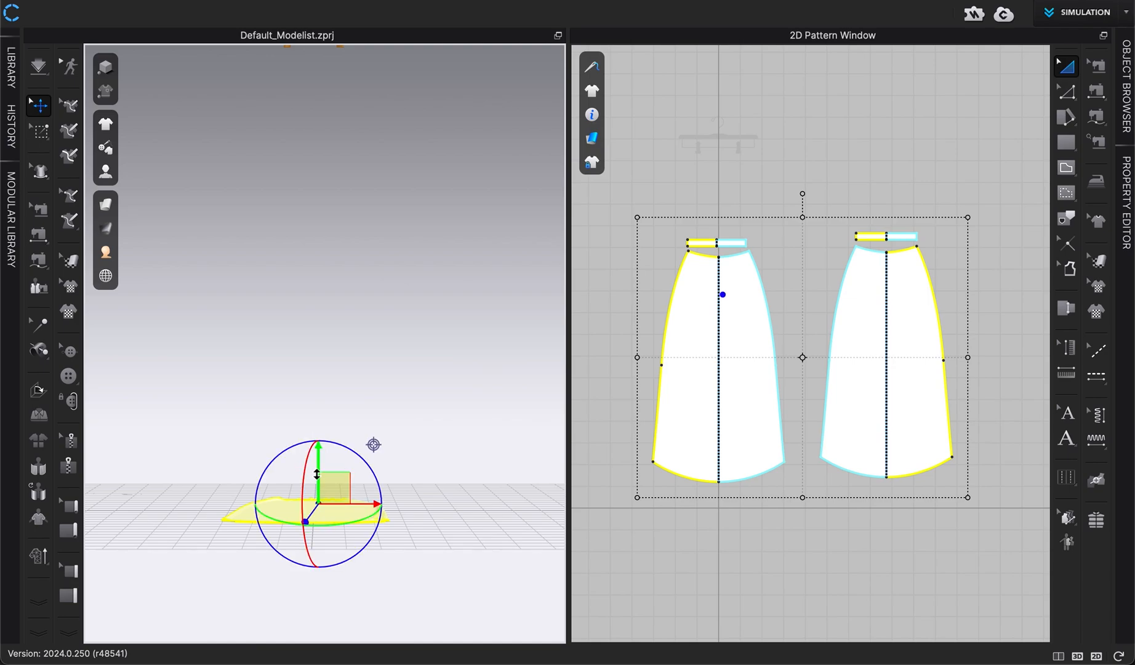
pyautogui.moveTo(317, 470); pyautogui.dragTo(322, 184)
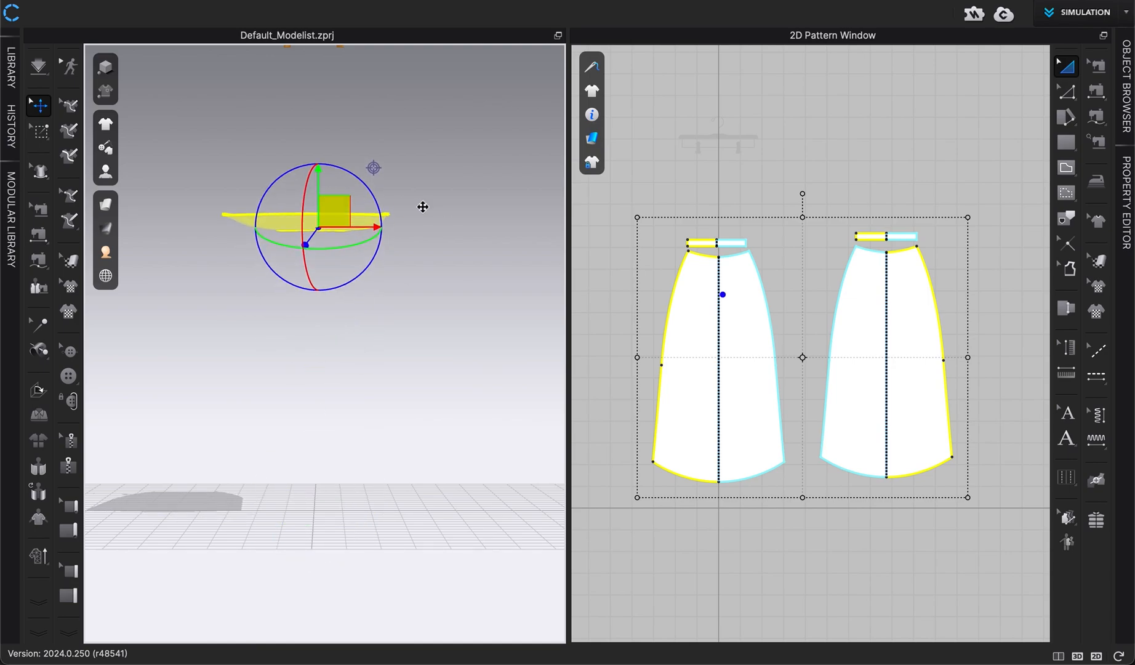
# Rotate the skirt upright with the gizmo's rotation ring
pyautogui.moveTo(420, 208); pyautogui.dragTo(384, 330, button='middle')
pyautogui.moveTo(393, 324); pyautogui.dragTo(385, 373, button='right')
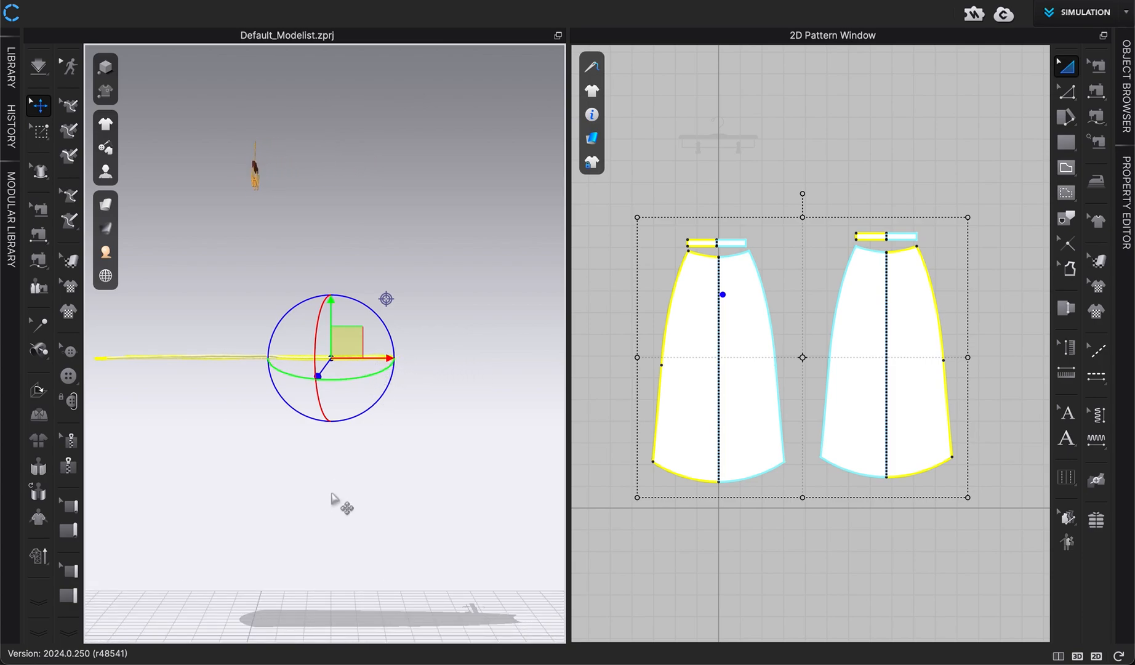
pyautogui.moveTo(337, 499); pyautogui.dragTo(413, 507, button='middle')
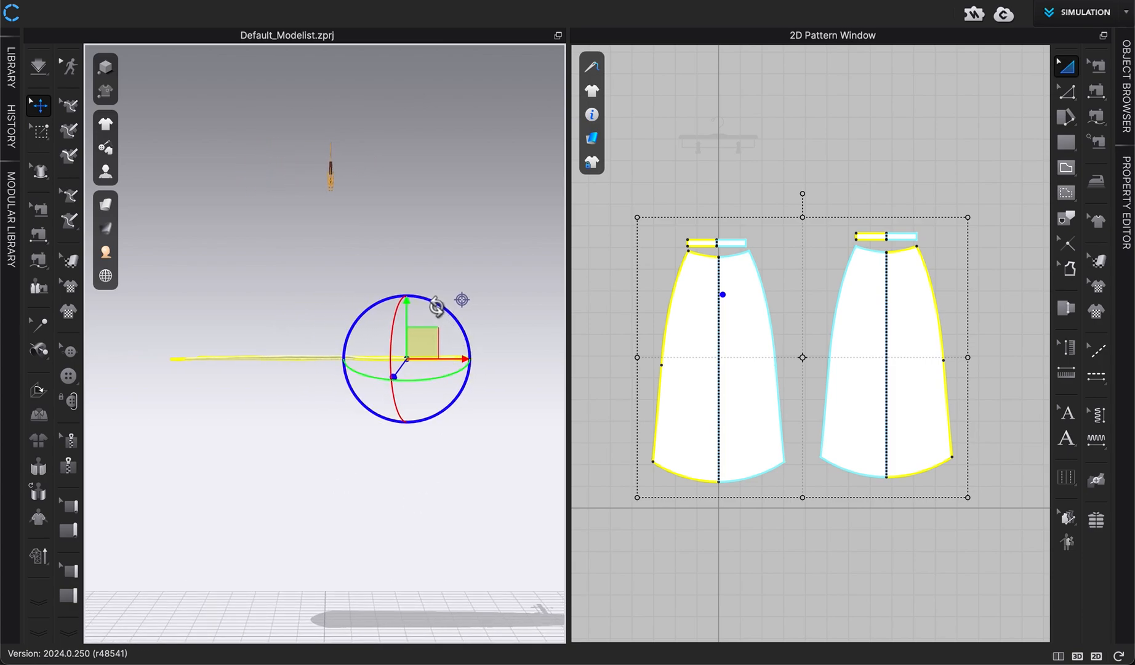
pyautogui.moveTo(436, 308); pyautogui.dragTo(371, 286)
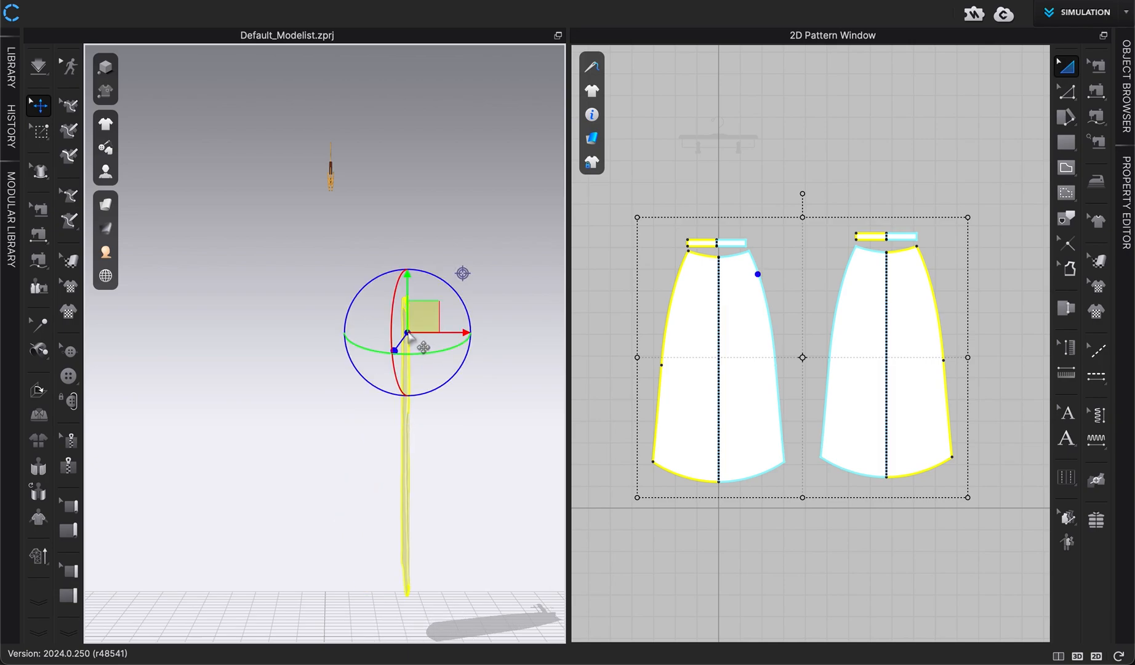
# Raise the upright skirt up to the hanger's clips with the gizmo
pyautogui.moveTo(425, 311); pyautogui.dragTo(344, 236)
pyautogui.press('2')
pyautogui.scroll(5, 344, 236)
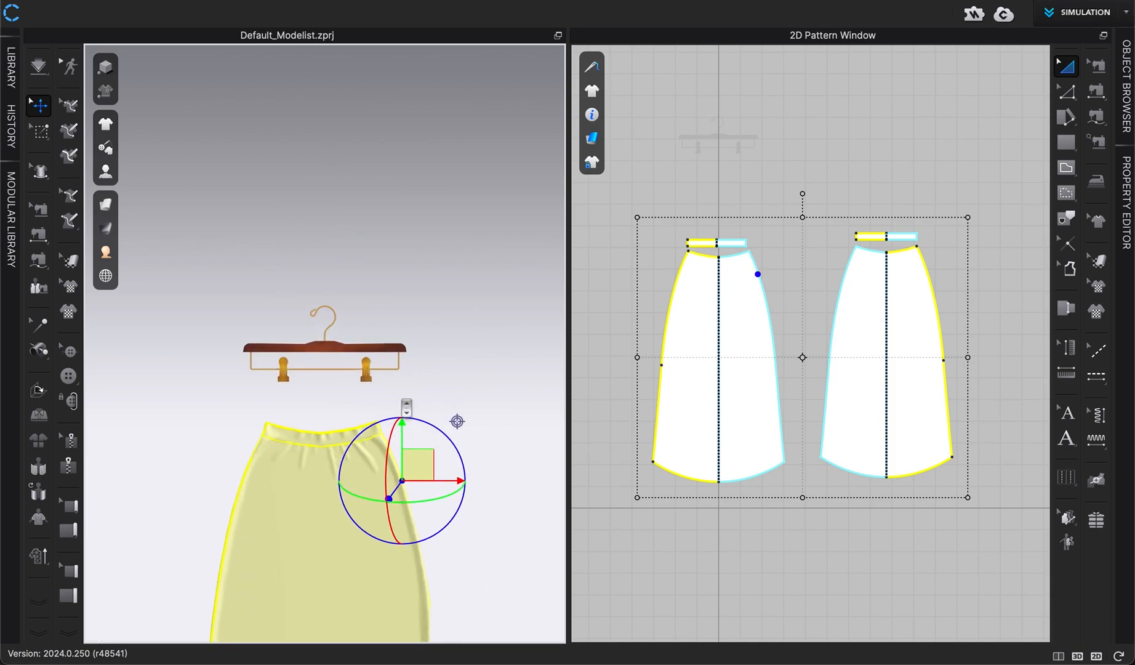
pyautogui.moveTo(400, 438); pyautogui.dragTo(400, 392)
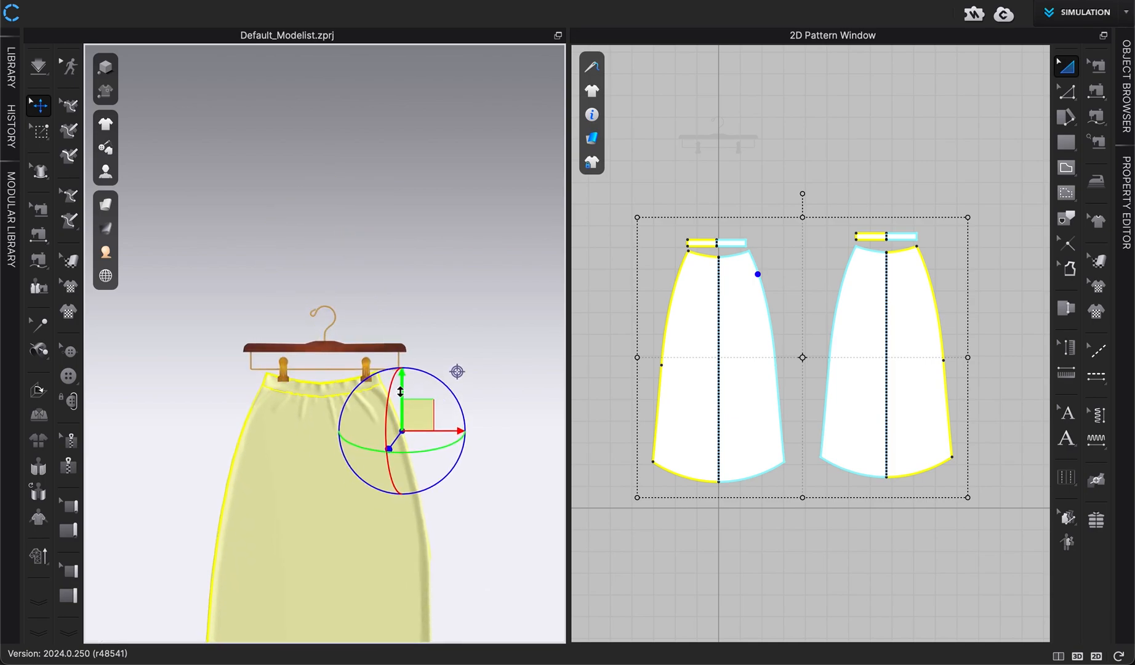
# Check the skirt's position from a side view and nudge it slightly along the gizmo's vertical axis
pyautogui.moveTo(481, 514); pyautogui.dragTo(304, 431, button='right')
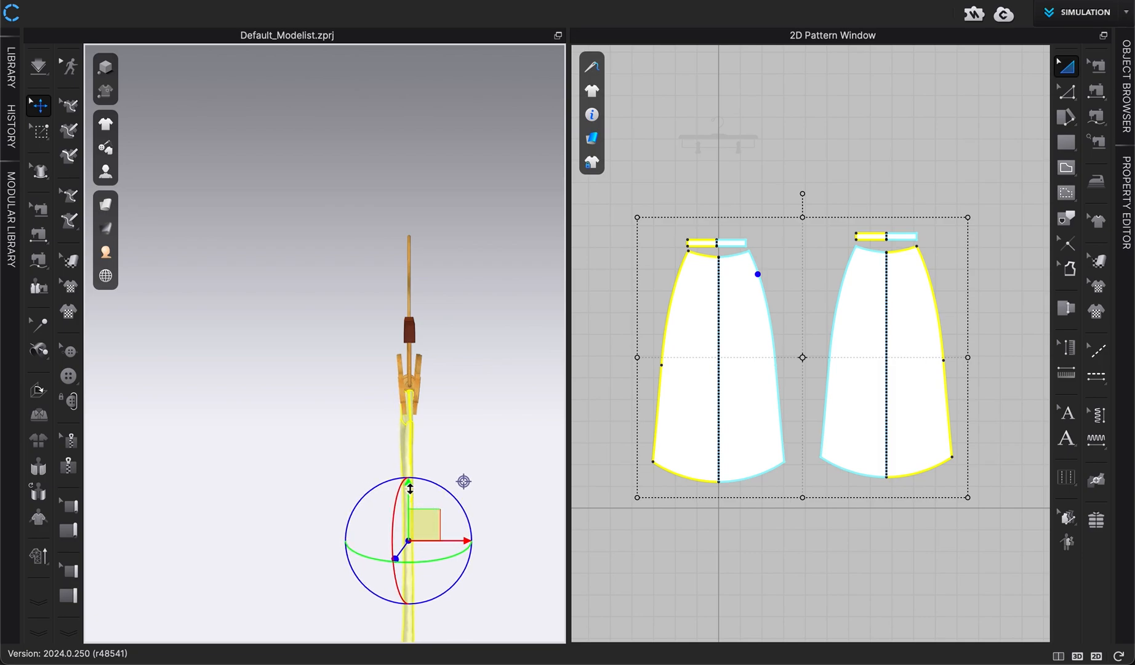
pyautogui.moveTo(407, 489); pyautogui.dragTo(407, 493)
pyautogui.press('2')
pyautogui.click(466, 522)
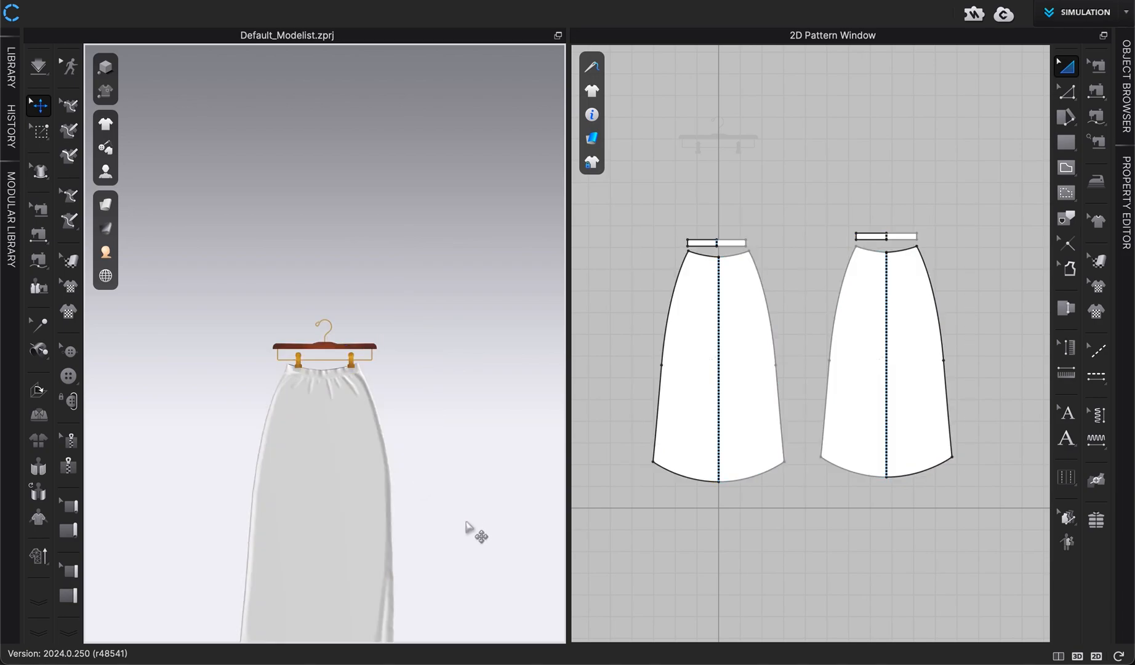
pyautogui.scroll(8, 468, 523)
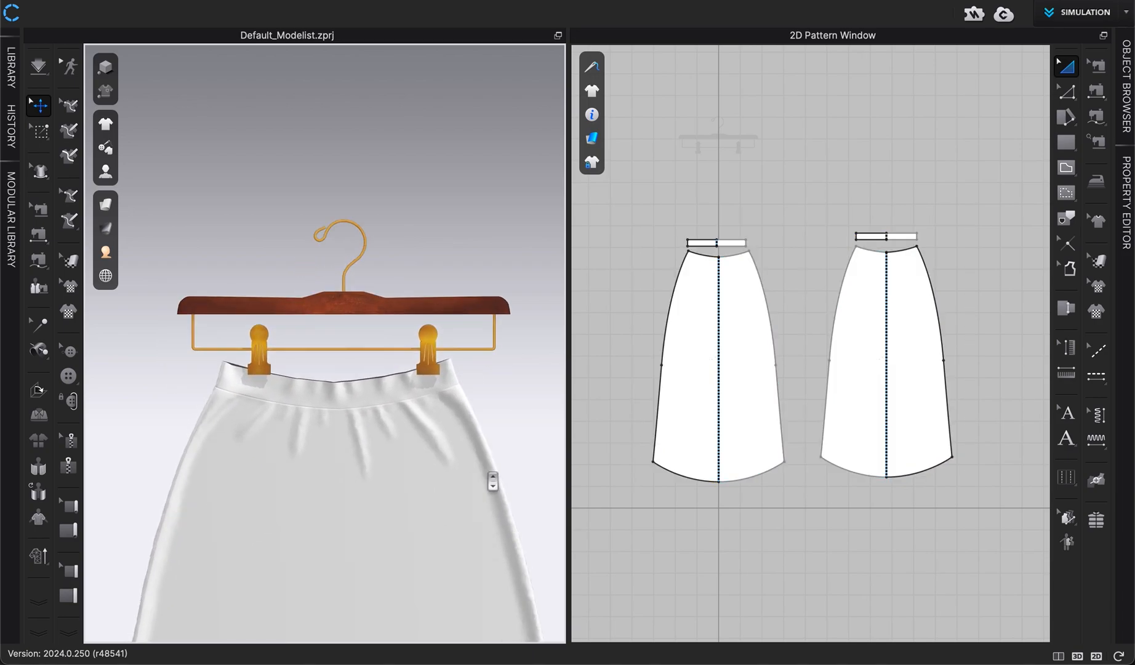
# Select the whole skirt and shift it slightly sideways with the gizmo's horizontal arrow
pyautogui.press('super+a')
pyautogui.click(427, 414)
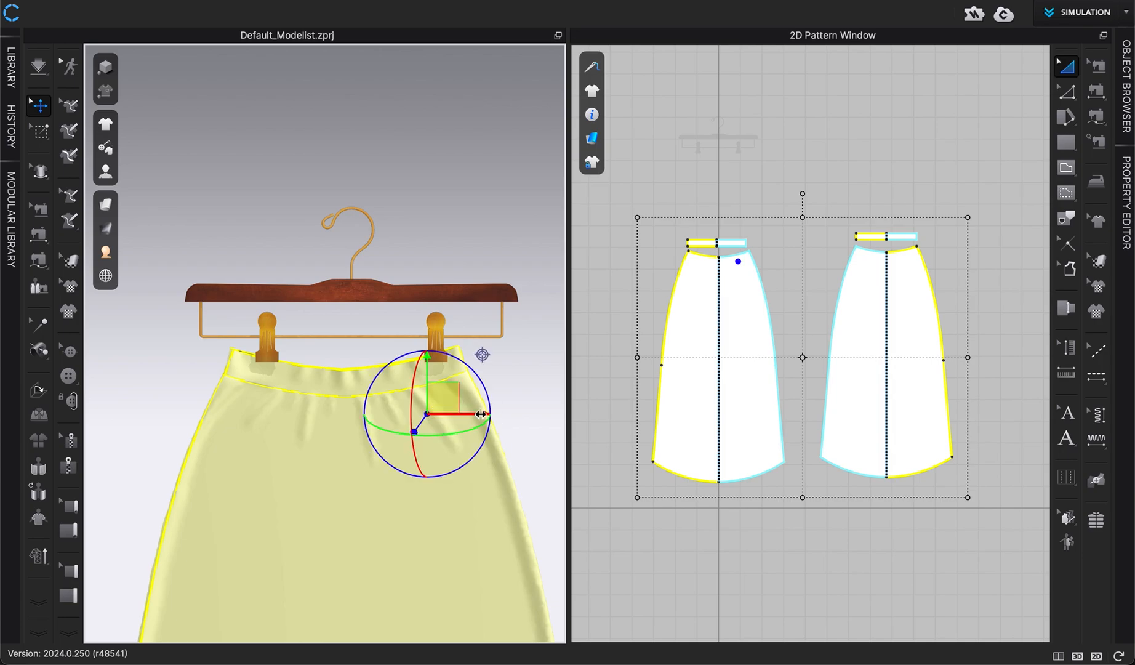
pyautogui.moveTo(484, 414); pyautogui.dragTo(490, 414)
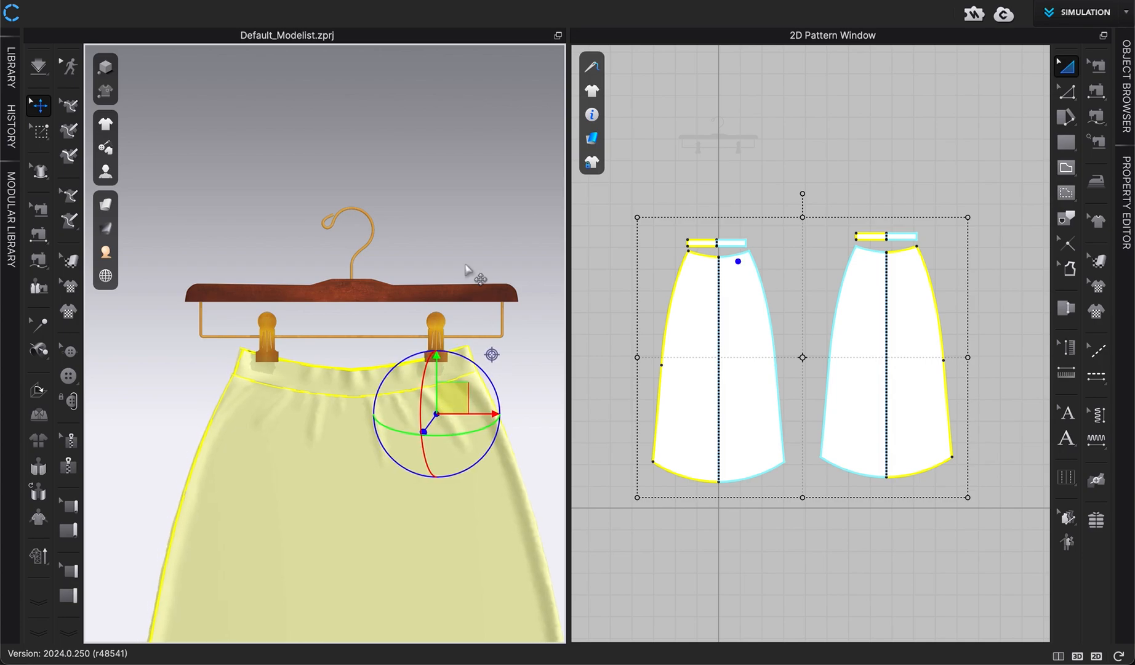
pyautogui.click(465, 233)
pyautogui.scroll(-5, 467, 240)
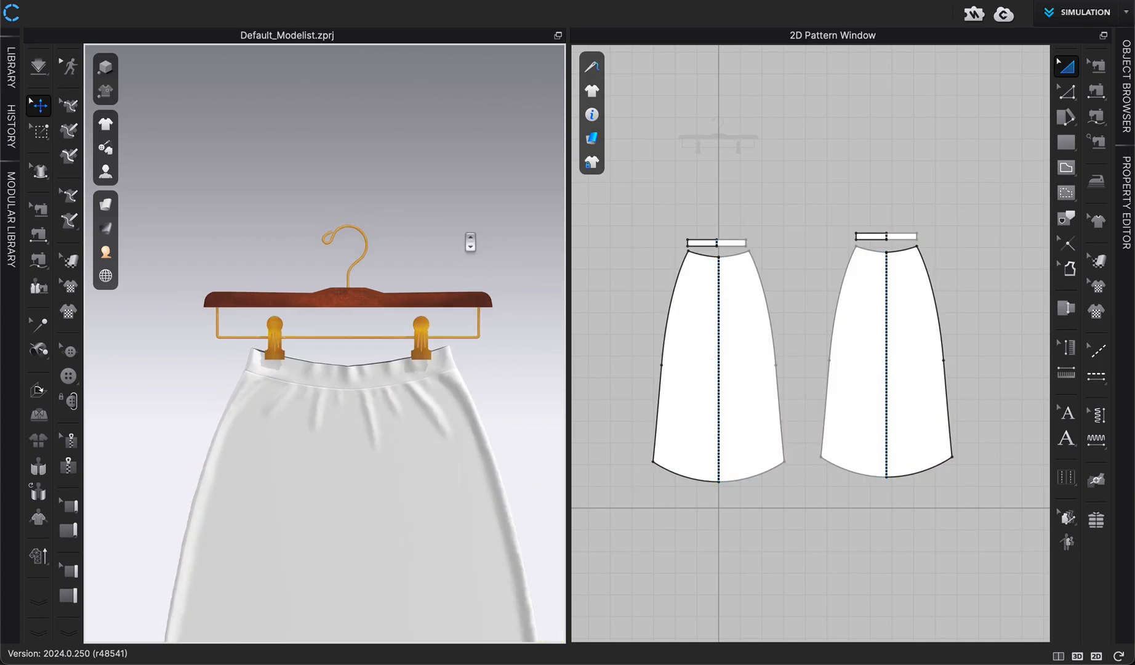
# Inspect how the skirt's waistband sits in the hanger clips from several angles
pyautogui.scroll(-5, 467, 127)
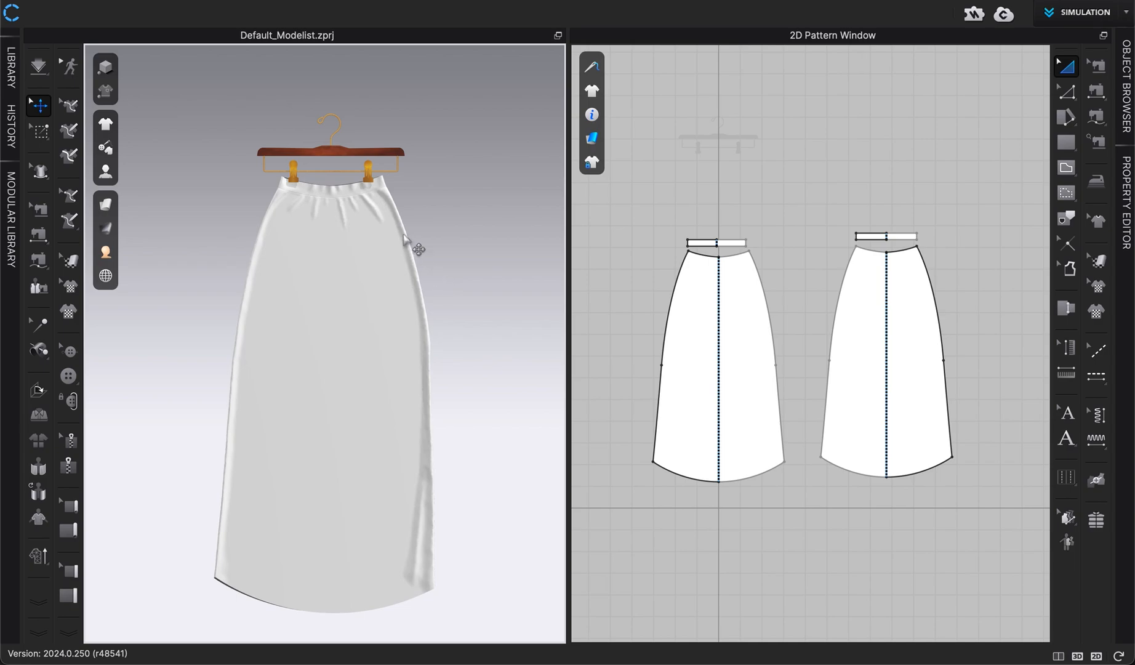
pyautogui.scroll(2, 406, 240)
pyautogui.scroll(2, 434, 222)
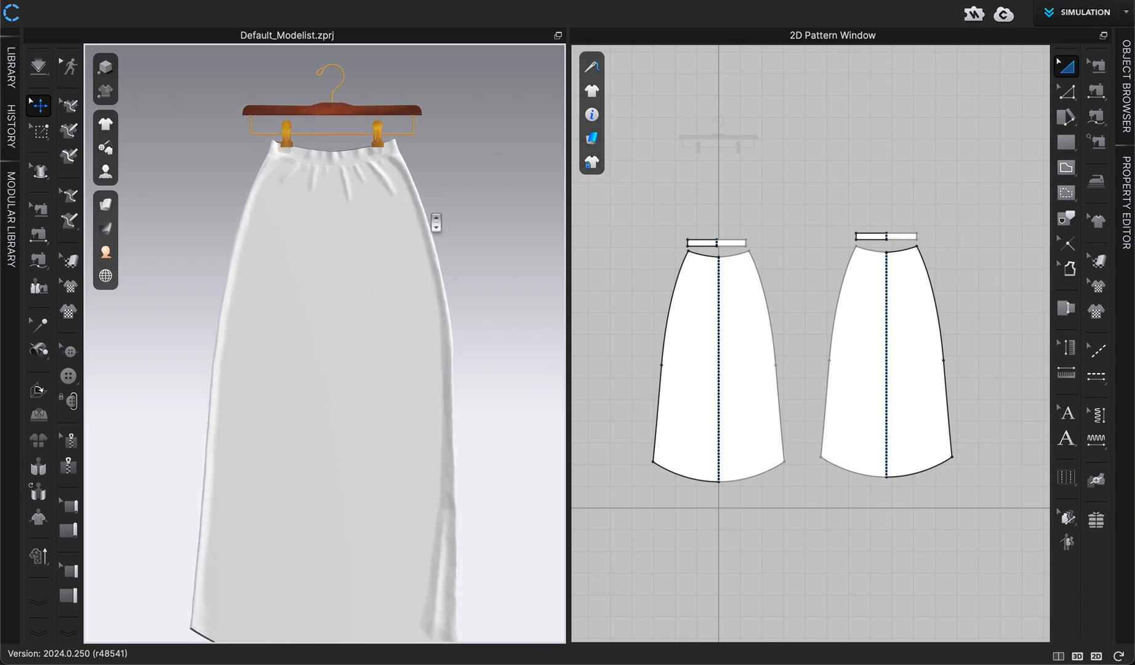
pyautogui.moveTo(436, 223); pyautogui.dragTo(431, 274, button='middle')
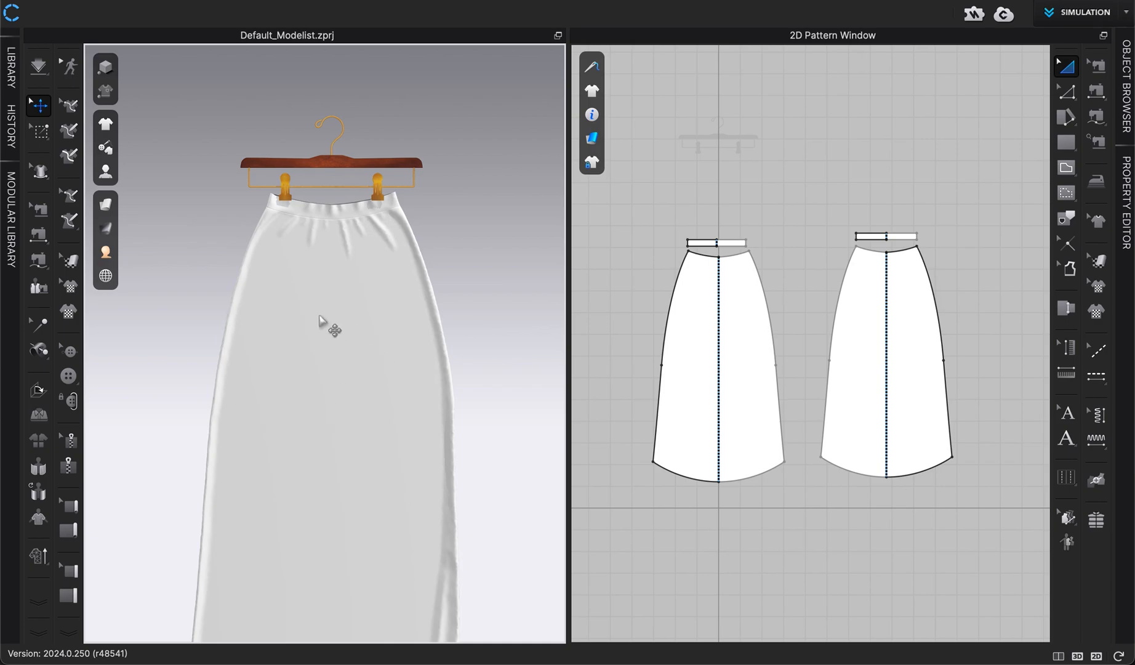
pyautogui.moveTo(378, 352)
pyautogui.mouseDown(button='right')
pyautogui.moveTo(302, 340)
pyautogui.moveTo(367, 348)
pyautogui.mouseUp(button='right')
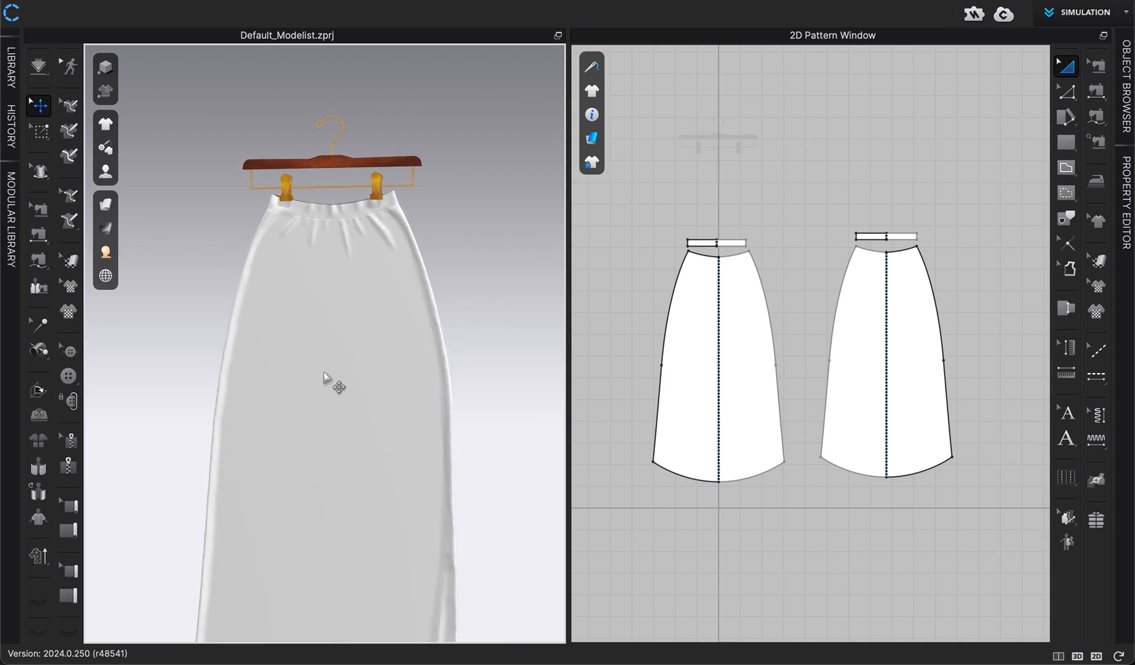
pyautogui.scroll(-3, 394, 374)
pyautogui.scroll(2, 407, 375)
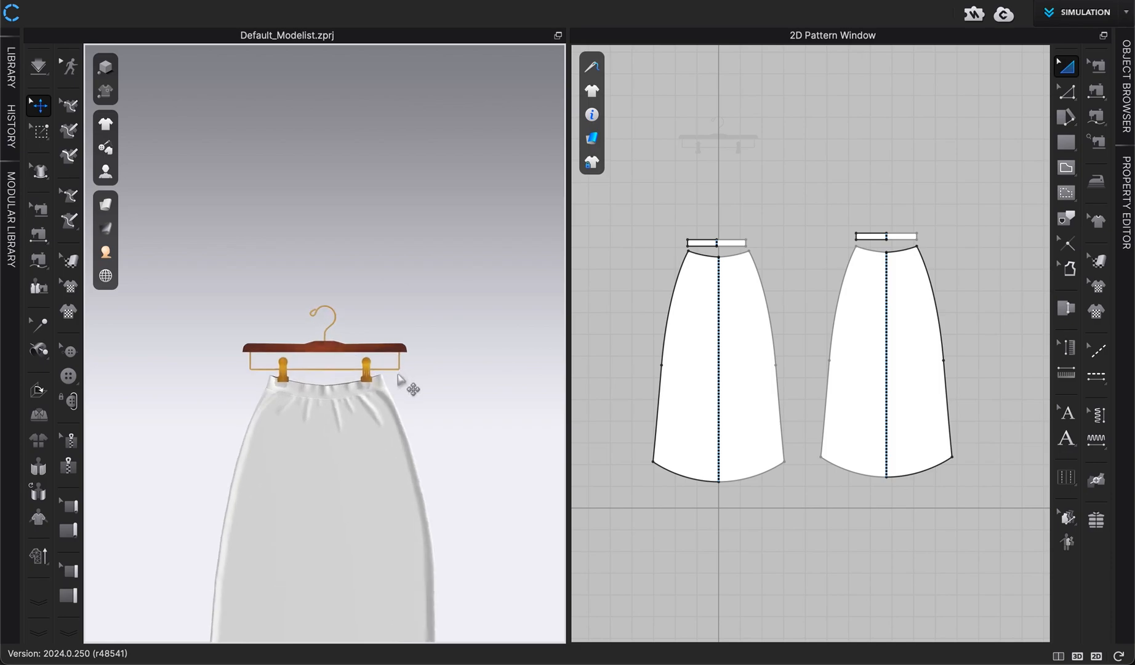
pyautogui.moveTo(408, 375); pyautogui.dragTo(417, 154, button='middle')
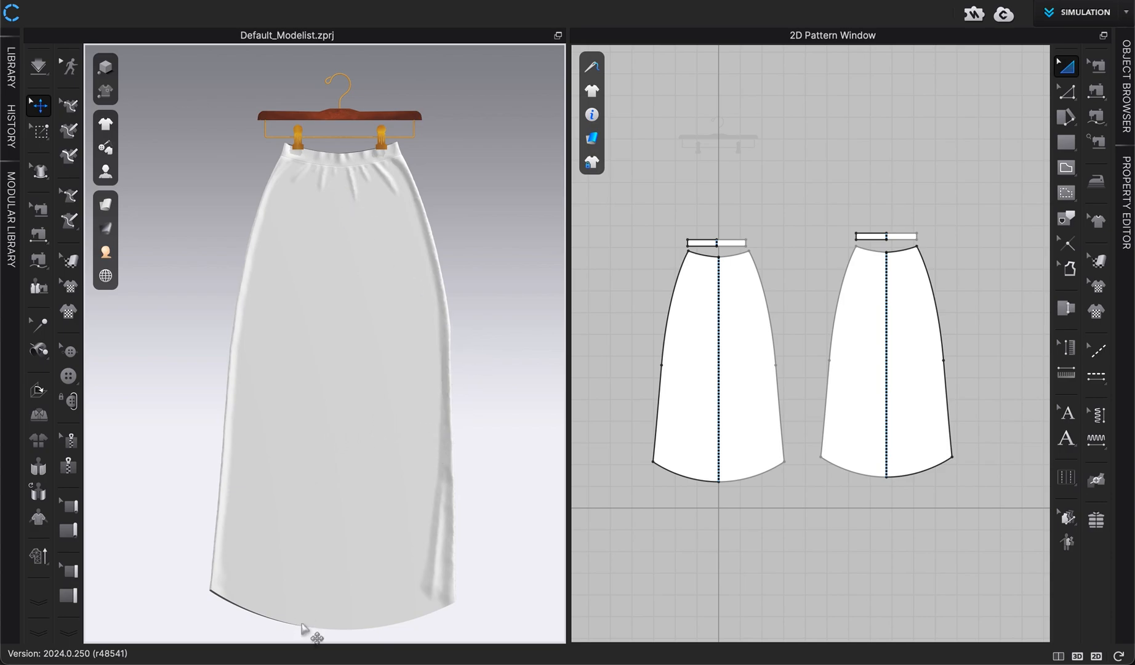
pyautogui.scroll(4, 434, 335)
pyautogui.moveTo(407, 371); pyautogui.dragTo(399, 380, button='middle')
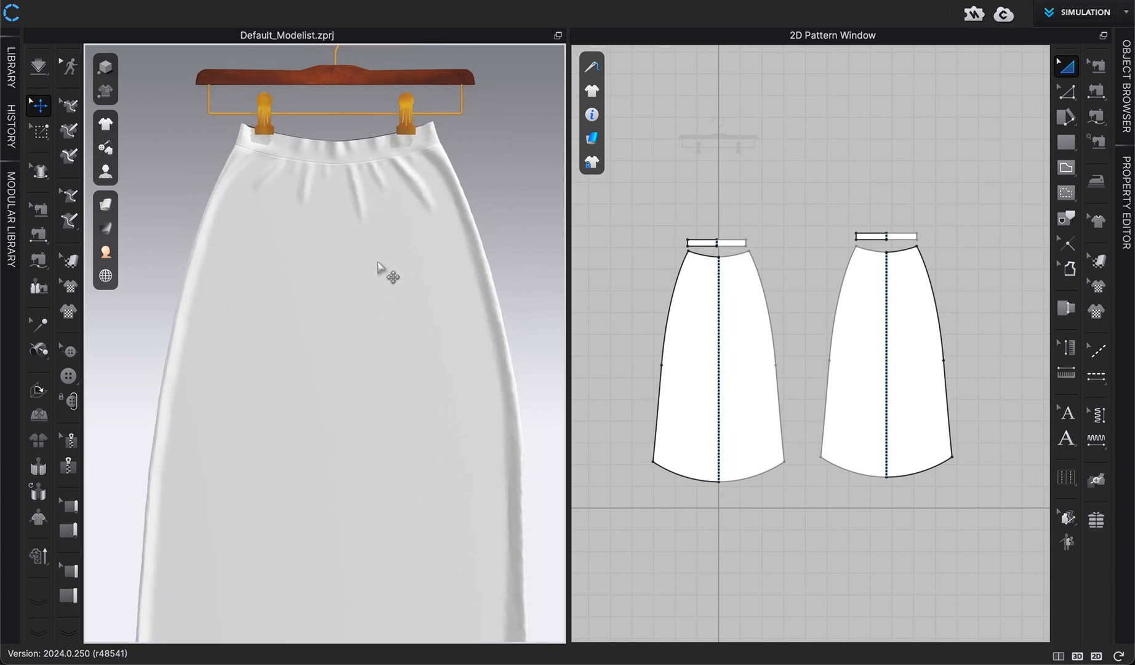
pyautogui.scroll(2, 315, 151)
pyautogui.moveTo(316, 152); pyautogui.dragTo(307, 211, button='middle')
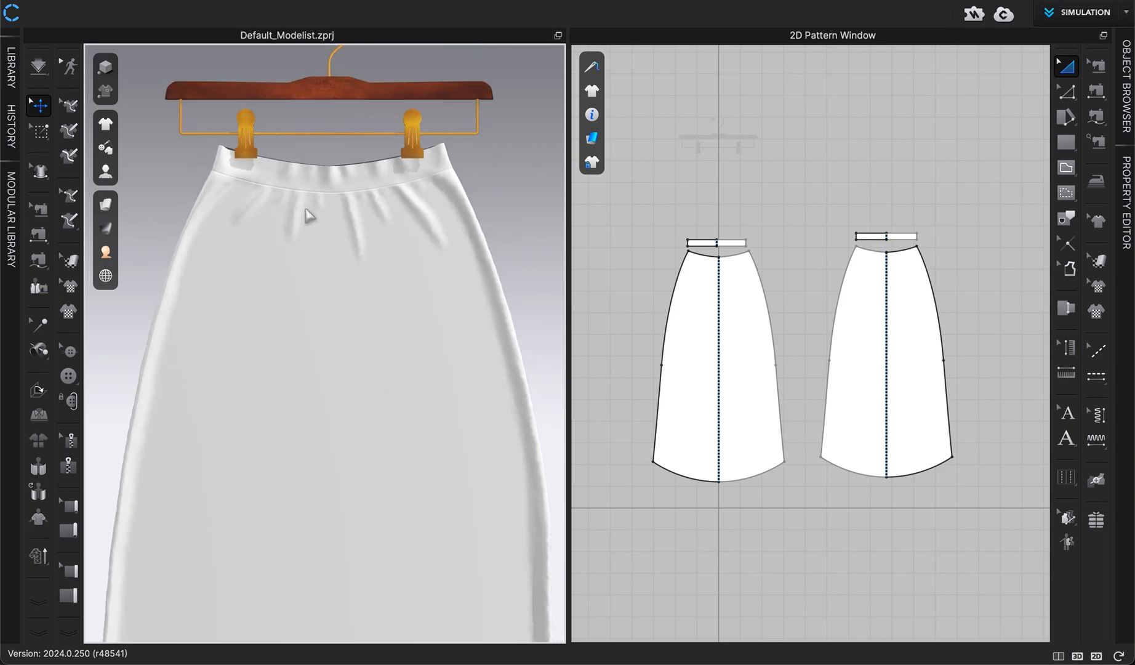
pyautogui.moveTo(289, 185); pyautogui.dragTo(226, 203, button='right')
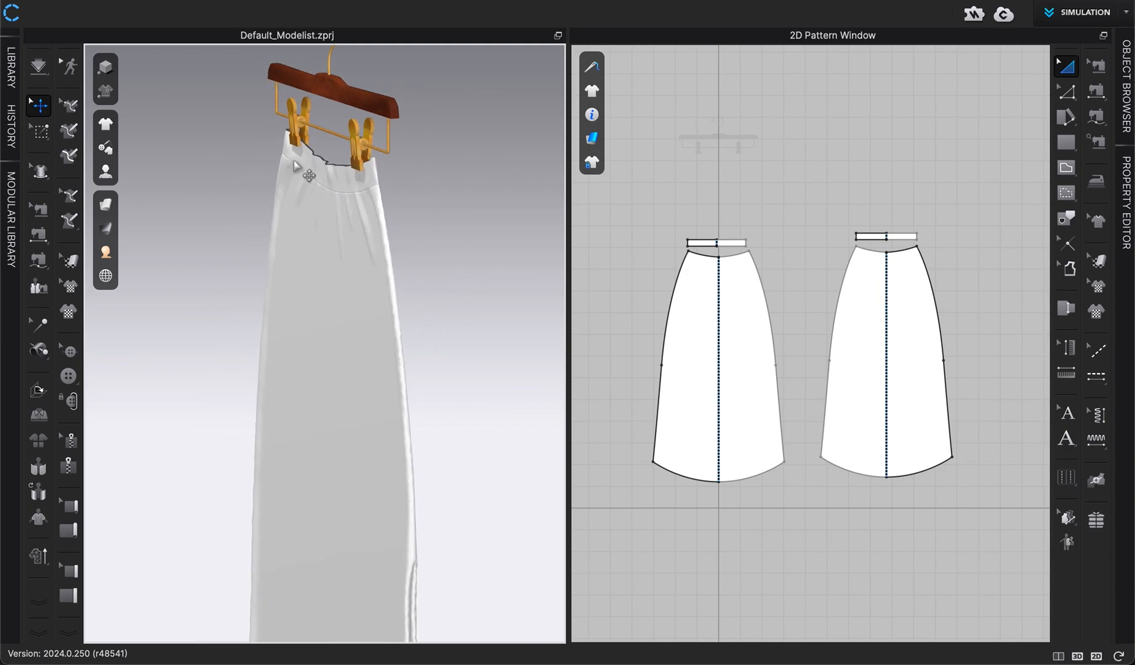
# Select both waistband patterns and freeze them
pyautogui.rightClick(307, 164)
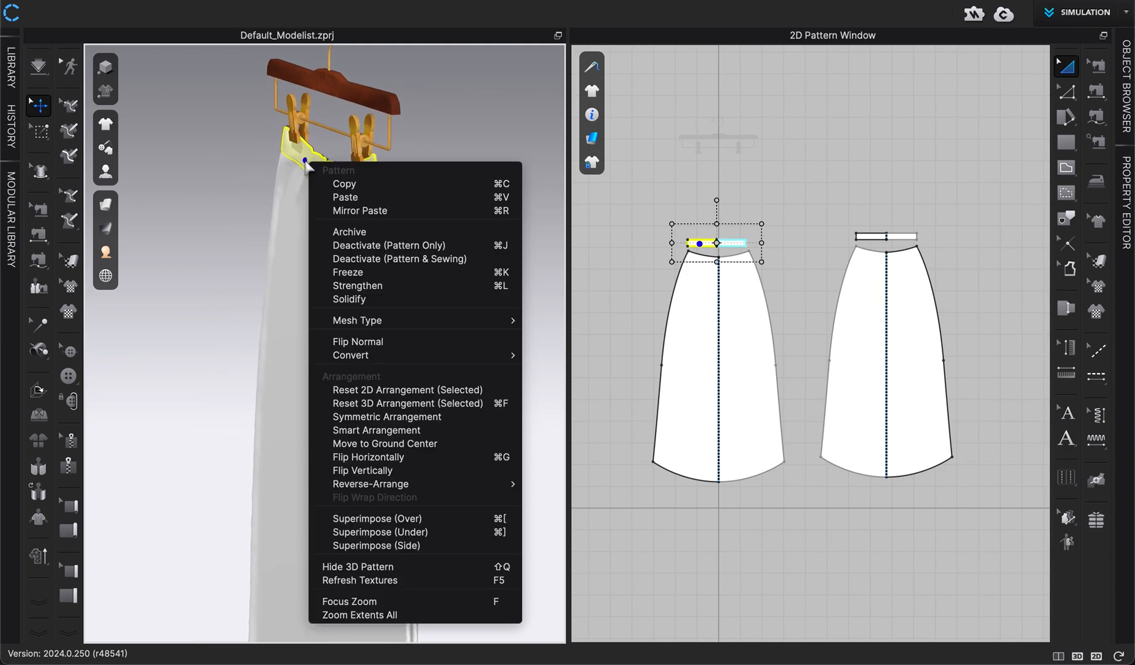
pyautogui.click(744, 160)
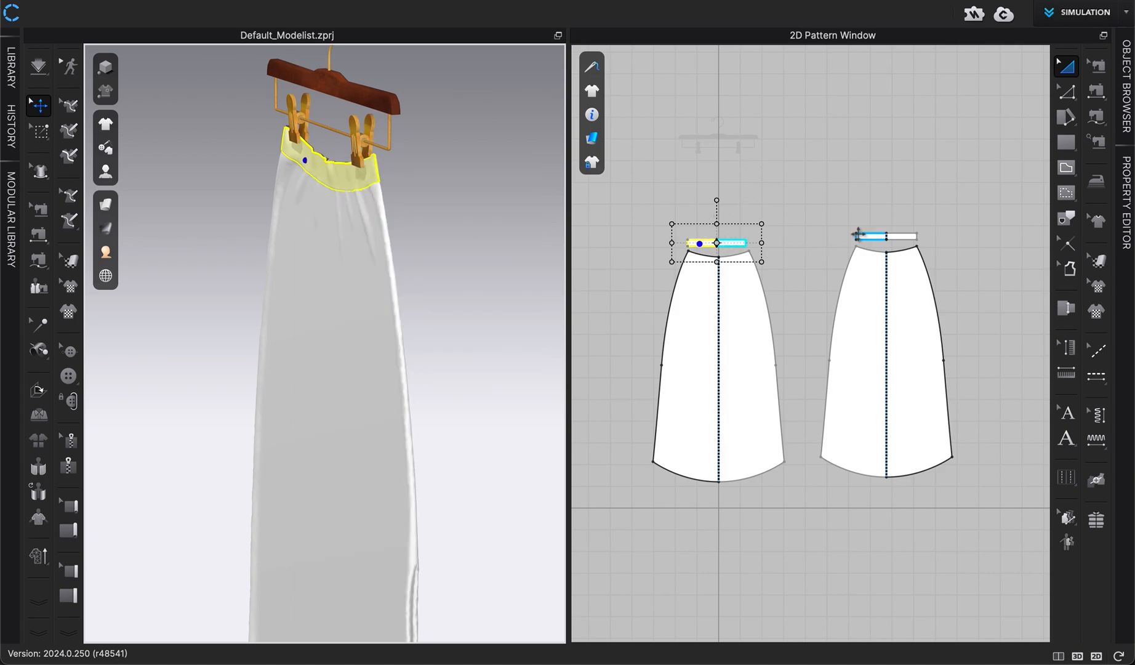
pyautogui.keyDown('shift'); pyautogui.click(869, 236); pyautogui.keyUp('shift')
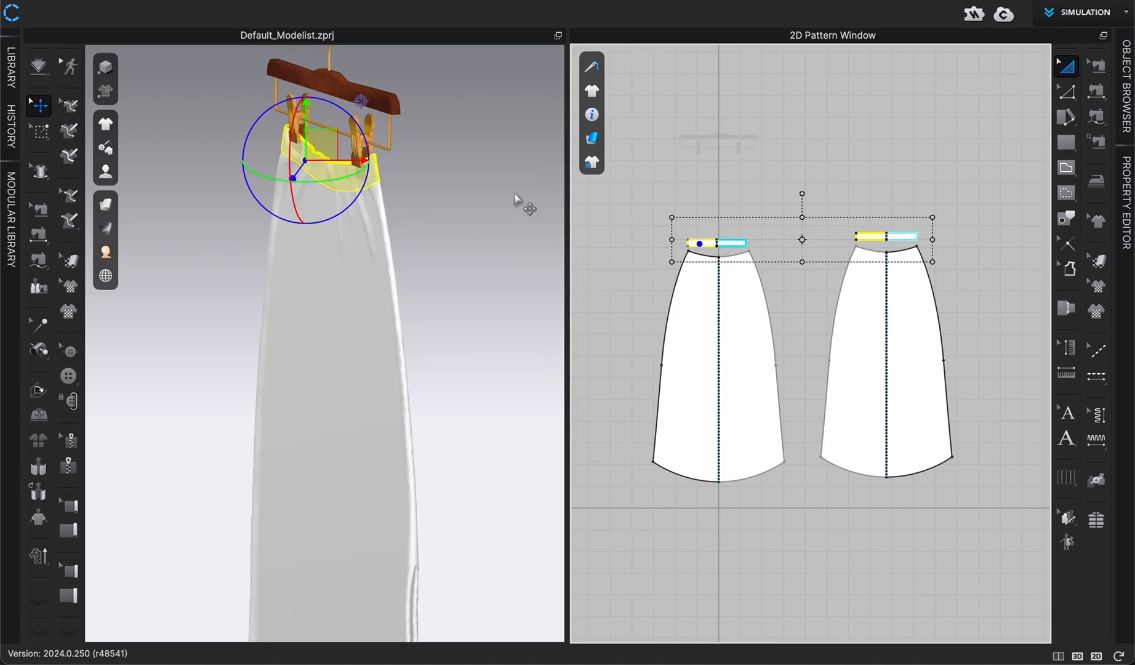
pyautogui.moveTo(451, 216); pyautogui.dragTo(514, 217, button='right')
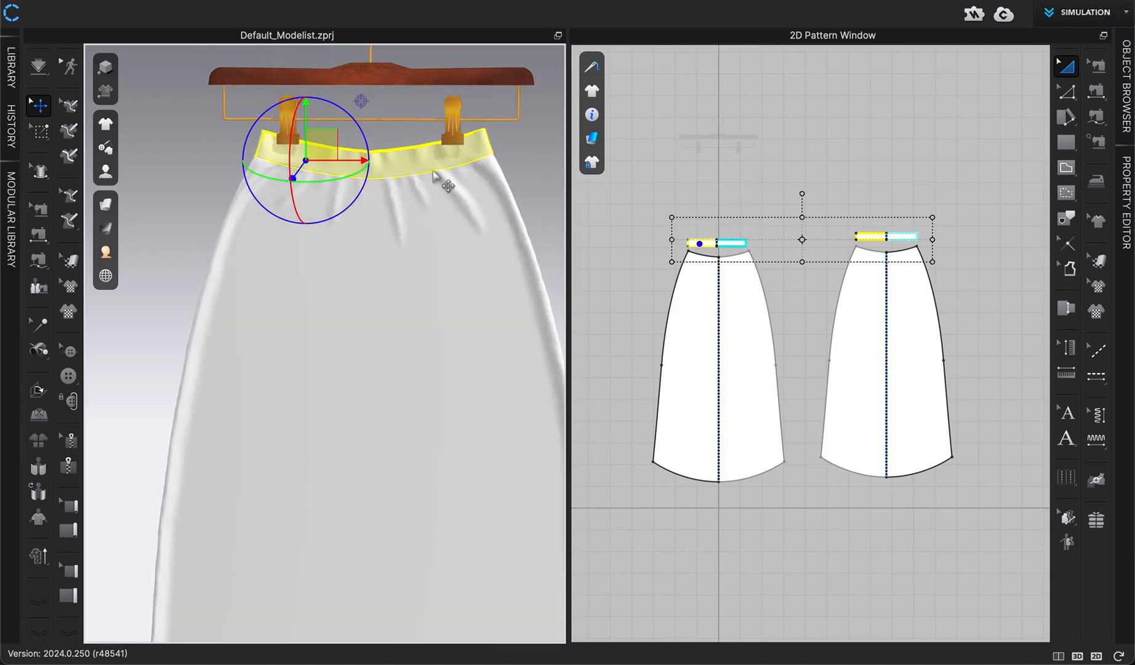
pyautogui.rightClick(427, 163)
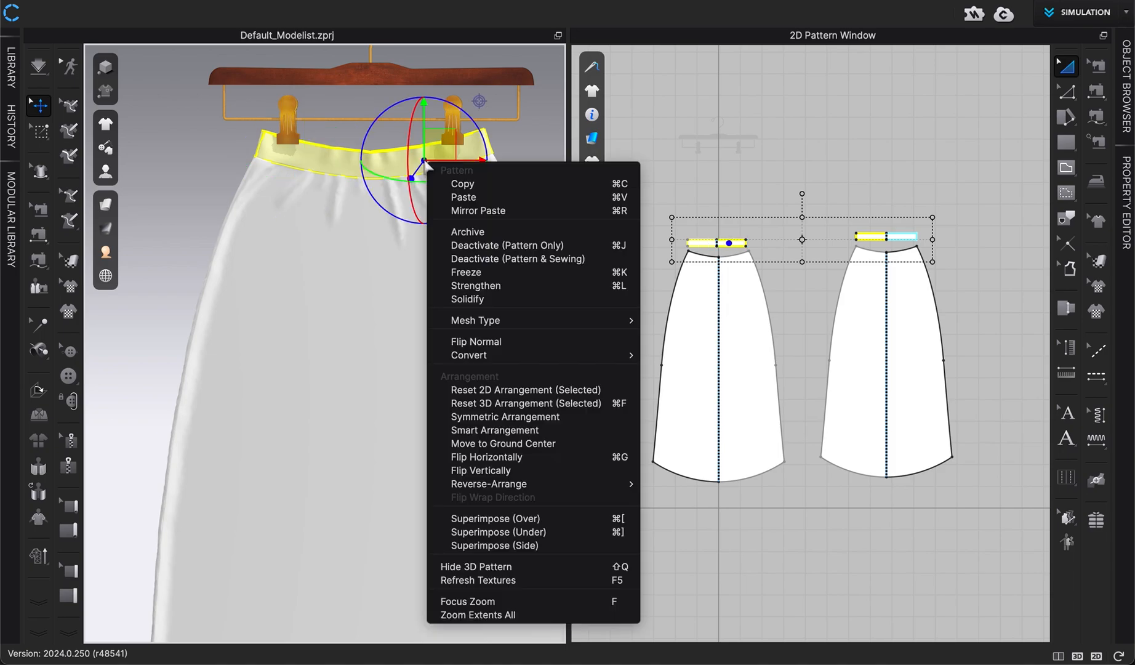
pyautogui.click(468, 271)
pyautogui.click(546, 199)
pyautogui.press('2')
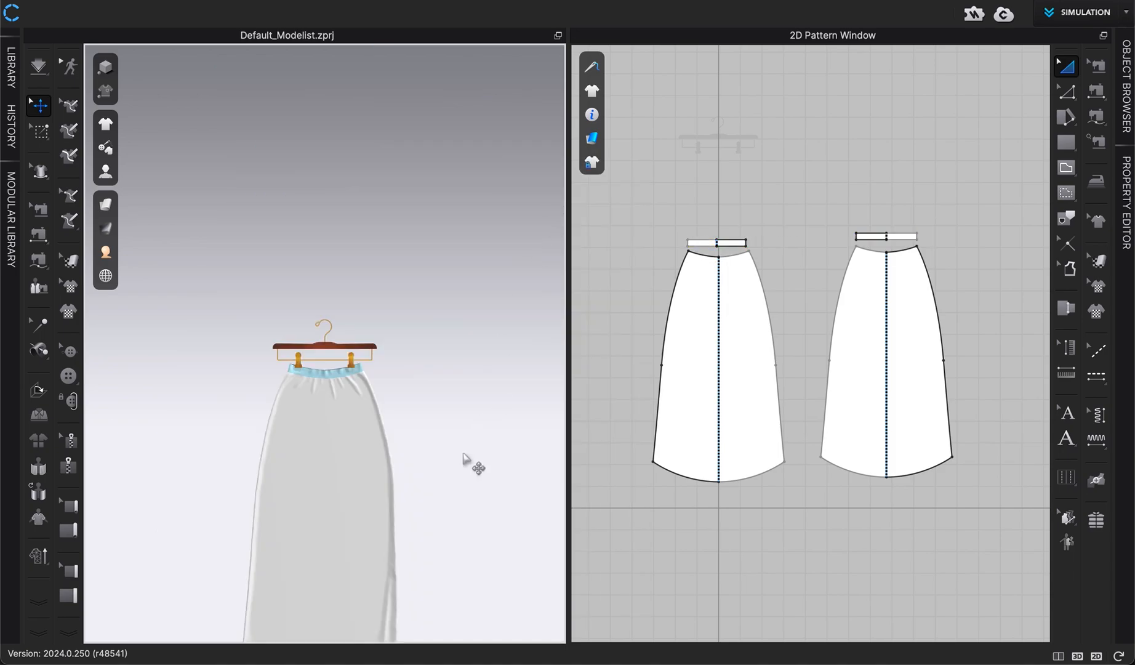
# Switch the garment to Low-Res simulation, keeping the default Low-Res properties
pyautogui.moveTo(464, 454); pyautogui.dragTo(467, 303, button='middle')
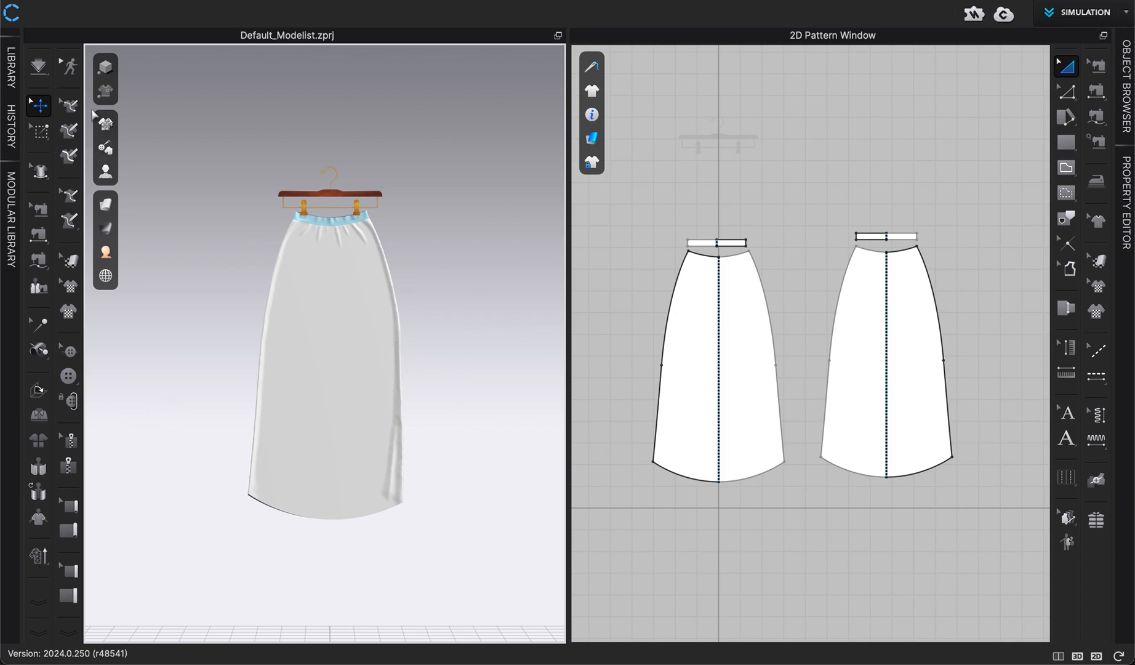
pyautogui.click(38, 556)
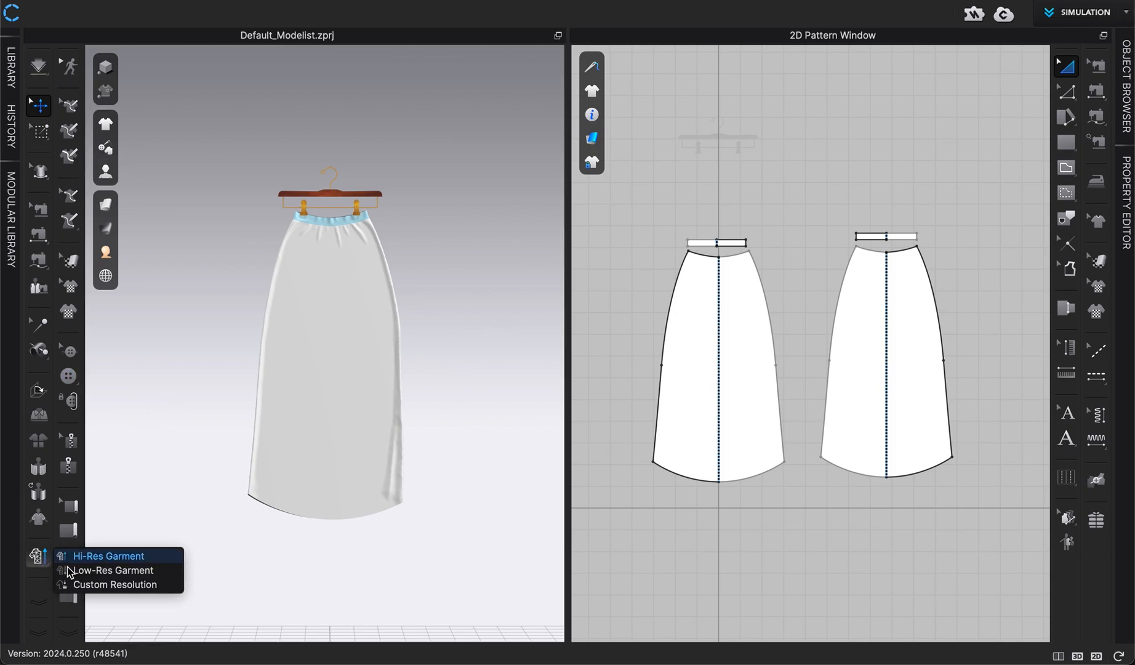
pyautogui.click(82, 572)
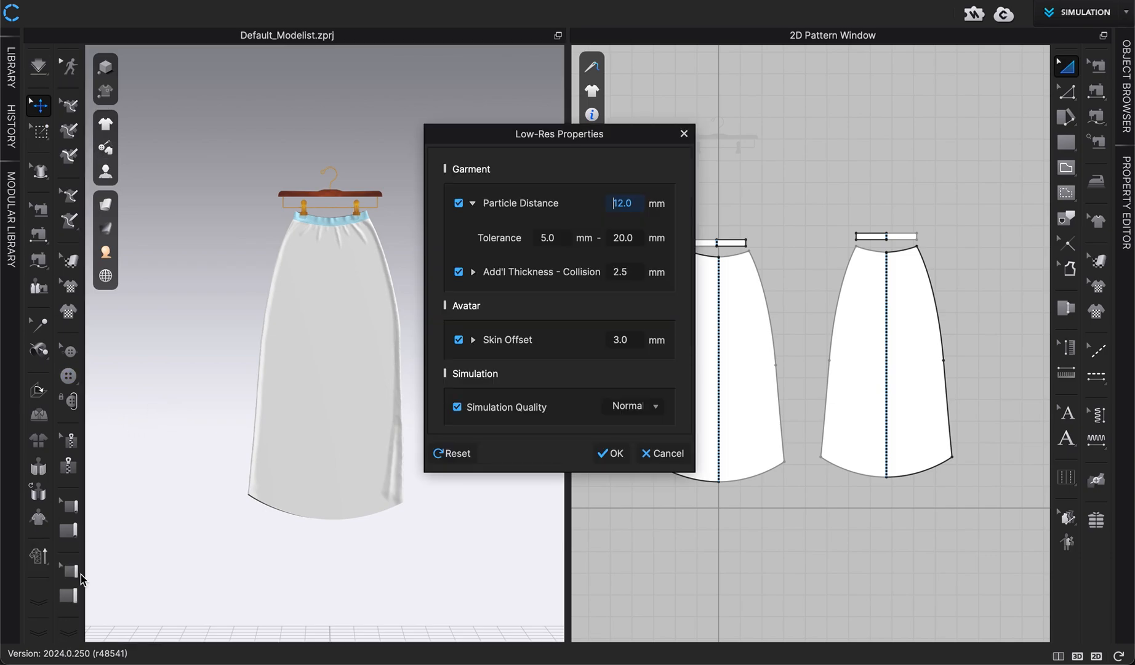
pyautogui.click(611, 454)
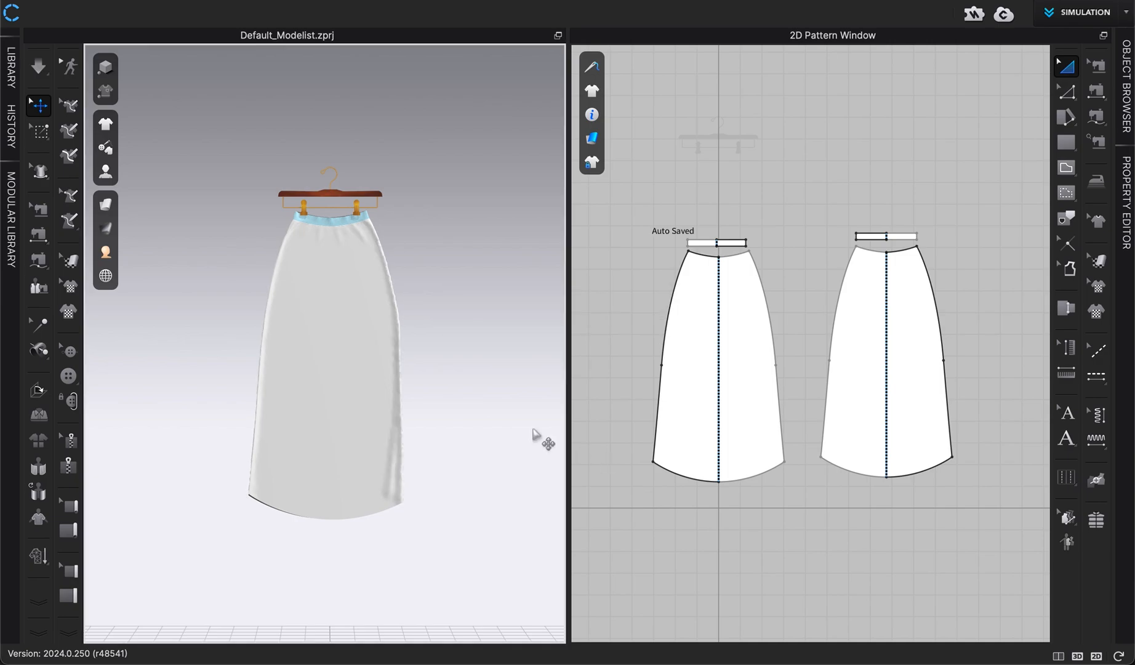
# Run the simulation to let the skirt drape from the hanger
pyautogui.scroll(3, 448, 452)
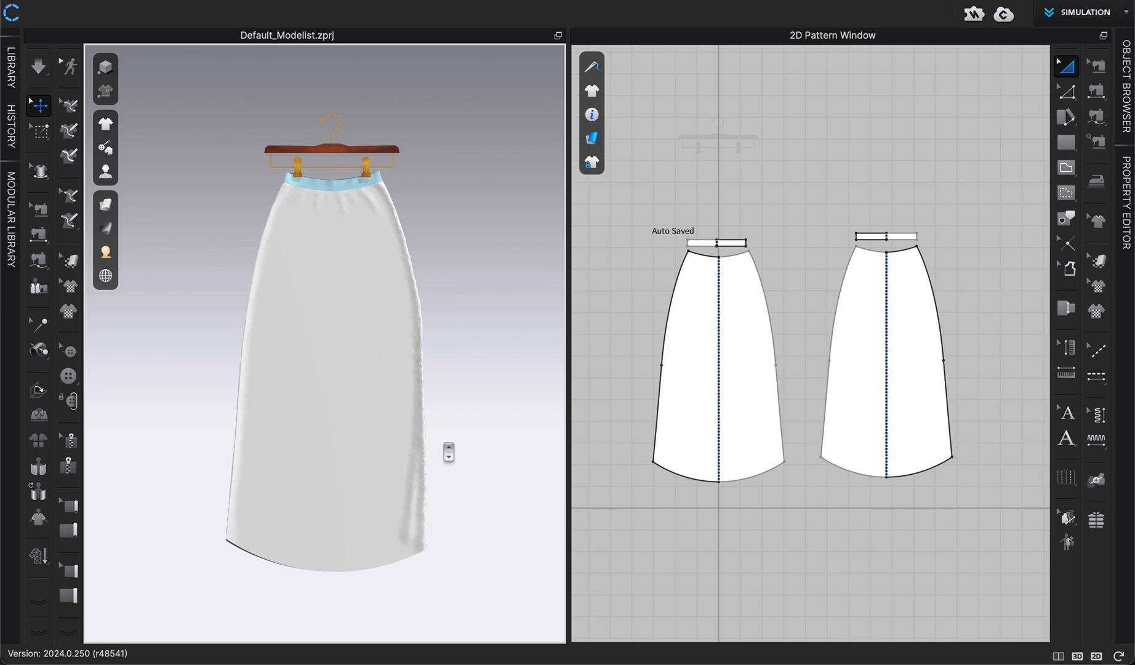
pyautogui.press('space')
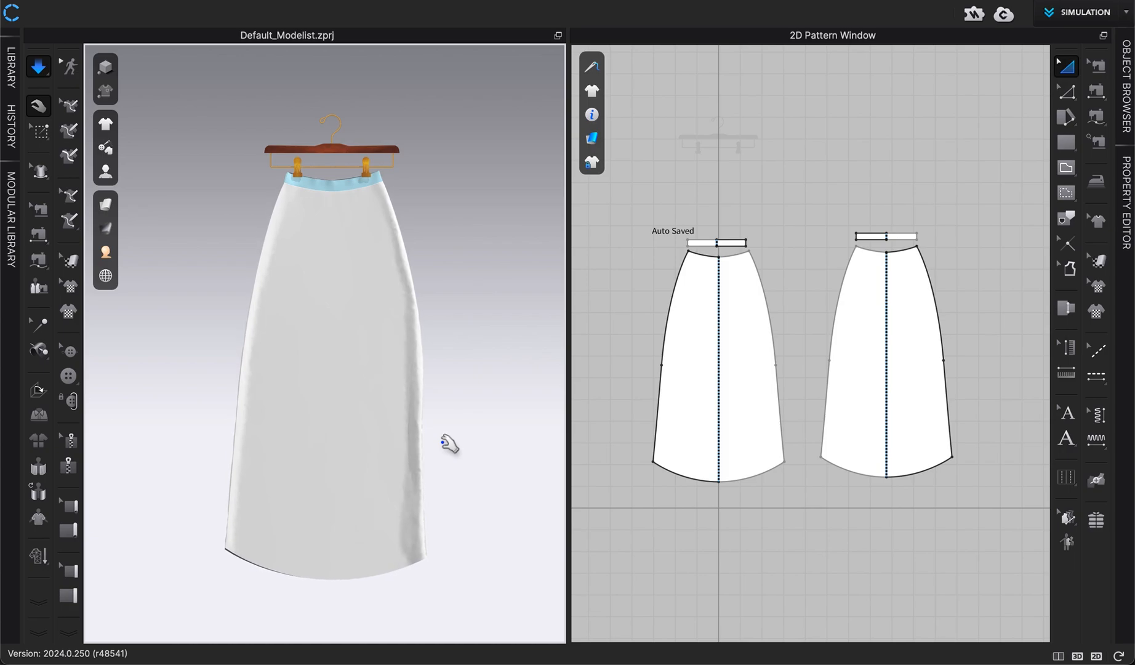
pyautogui.press('space')
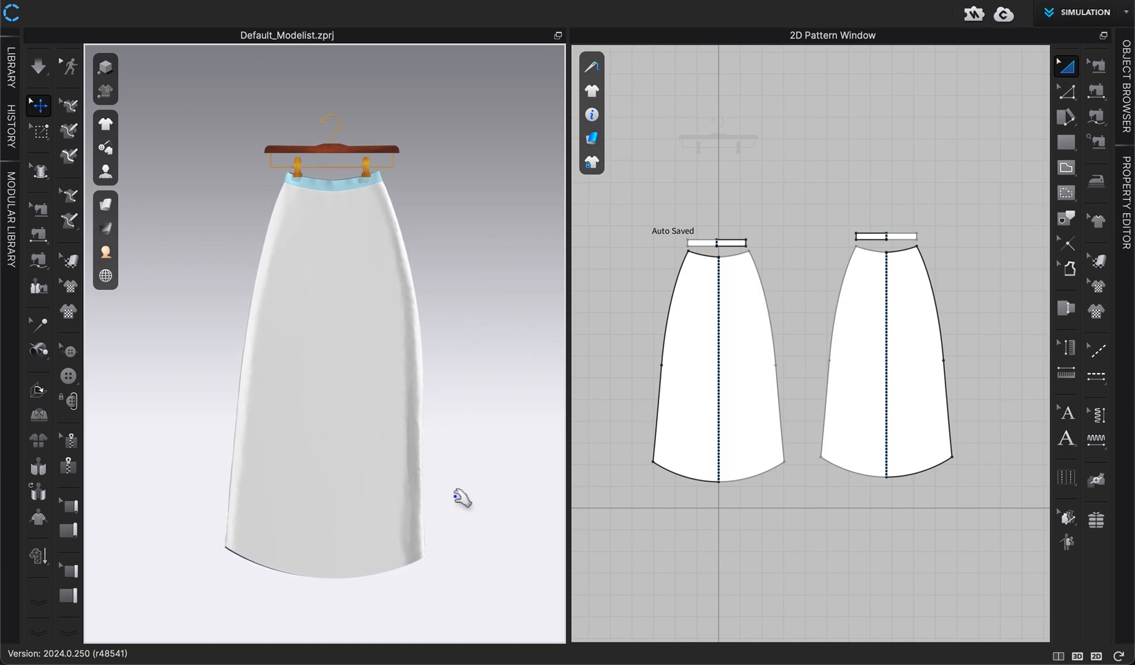
pyautogui.moveTo(456, 471)
pyautogui.mouseDown(button='right')
pyautogui.moveTo(363, 472)
pyautogui.moveTo(456, 471)
pyautogui.mouseUp(button='right')
pyautogui.press('2')
pyautogui.scroll(5, 455, 471)
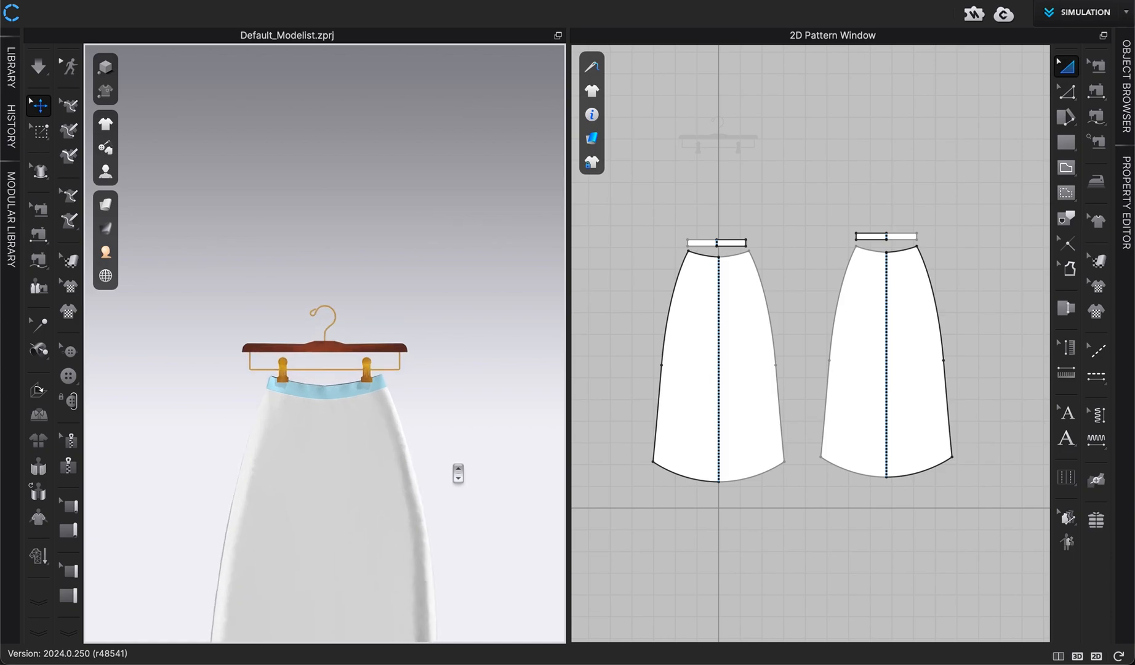
pyautogui.moveTo(459, 473); pyautogui.dragTo(457, 204, button='middle')
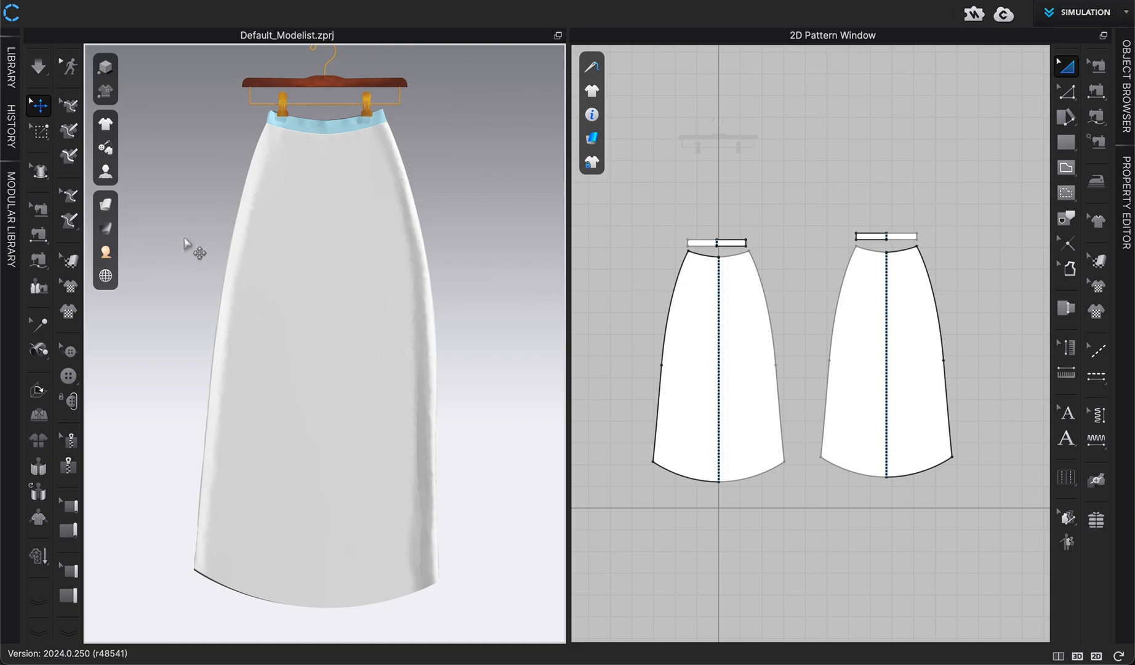
pyautogui.press('space')
pyautogui.press('space')
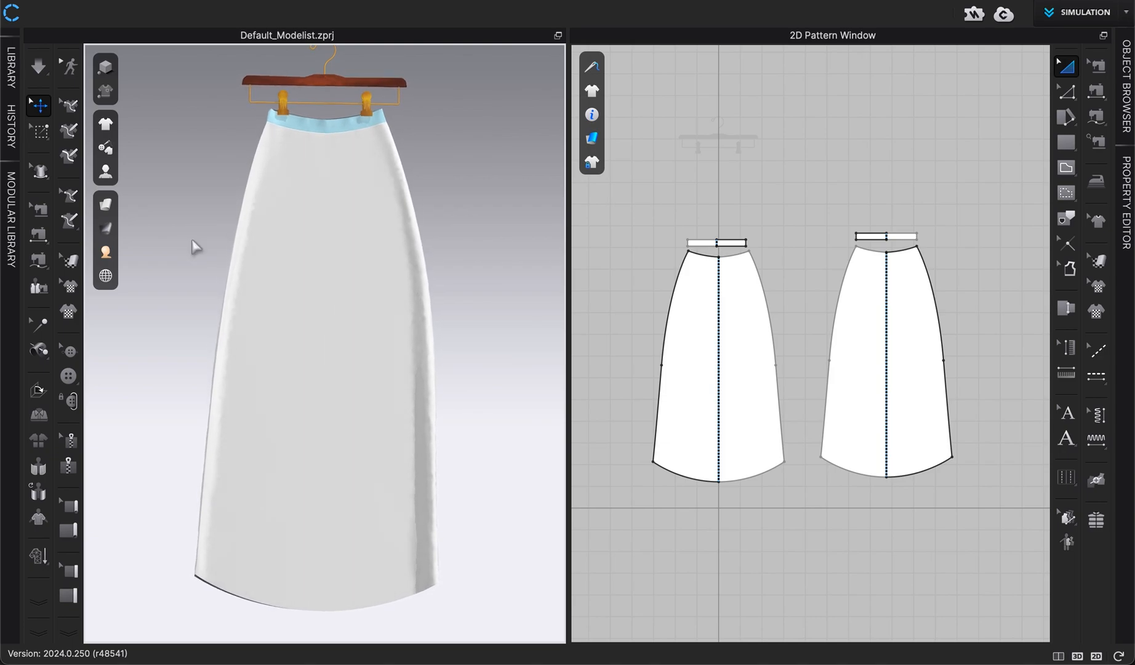
# Run the simulation and pull the skirt's fabric to test how it drapes and swings from the hanger
pyautogui.scroll(1, 192, 248)
pyautogui.press('space')
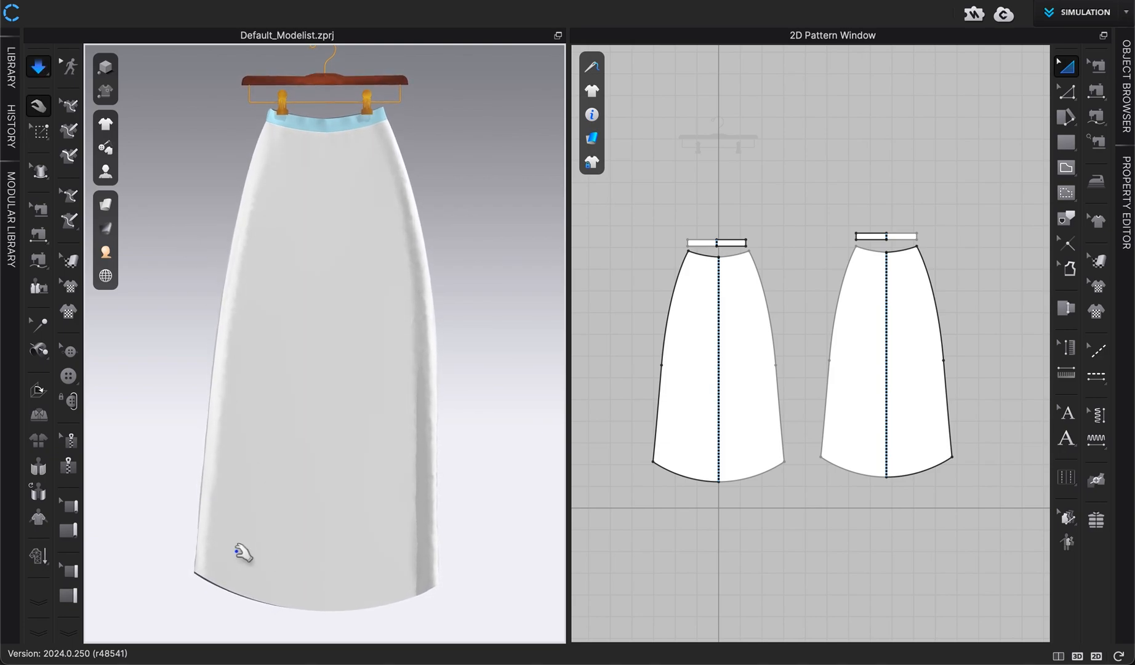
pyautogui.moveTo(254, 552); pyautogui.dragTo(266, 556)
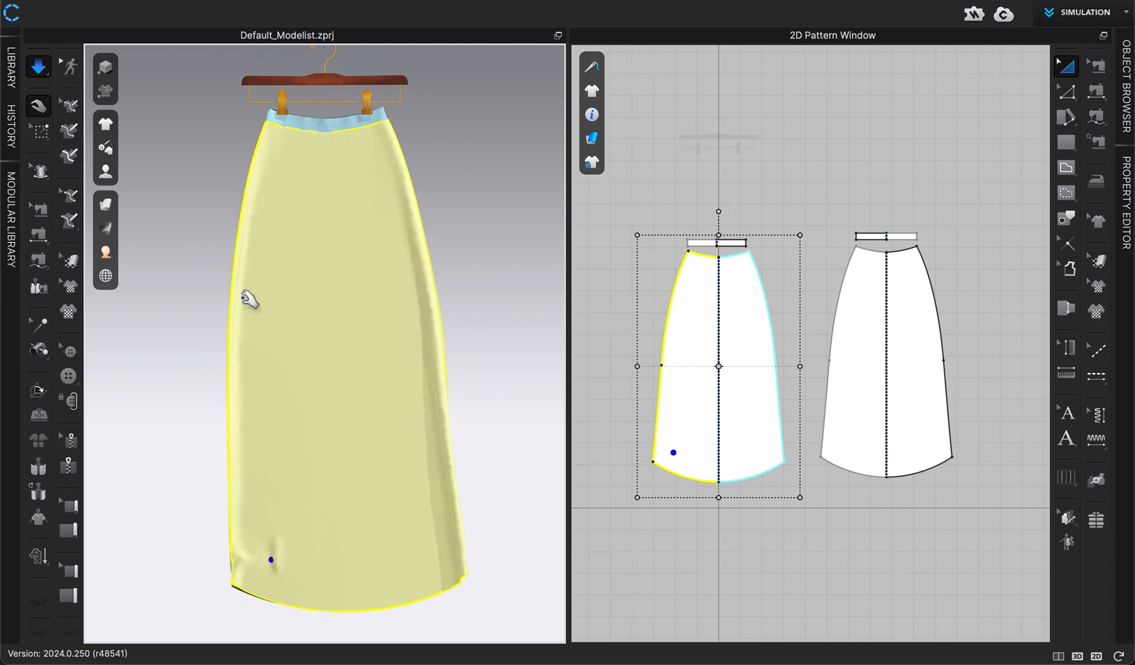
pyautogui.moveTo(251, 297); pyautogui.dragTo(410, 327)
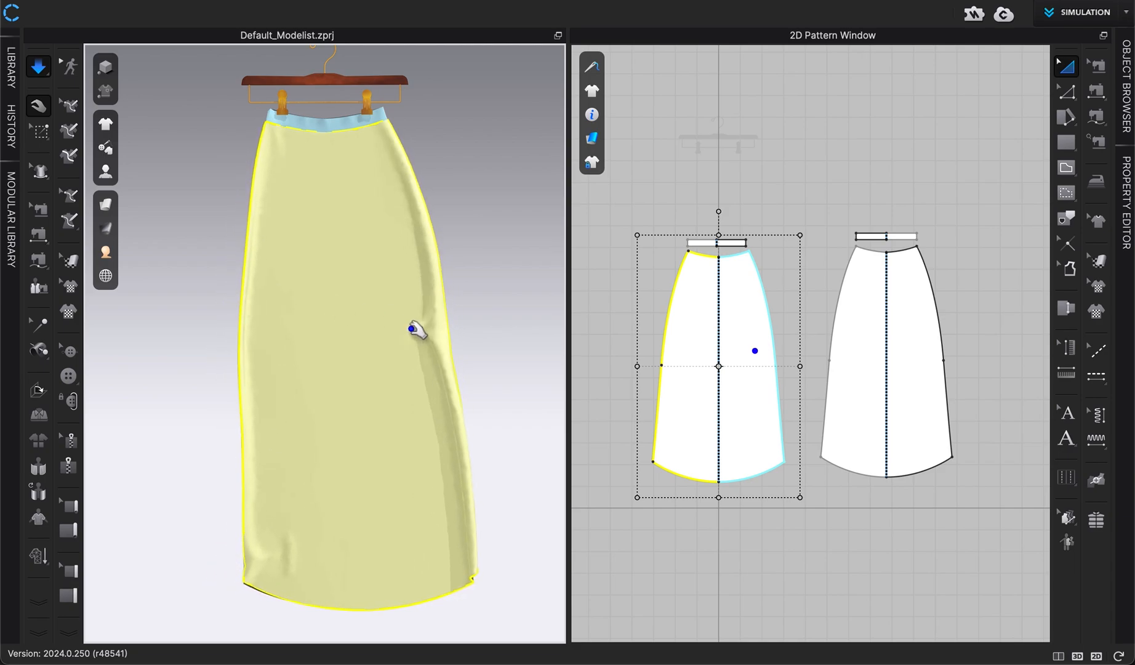
pyautogui.moveTo(429, 461); pyautogui.dragTo(427, 461)
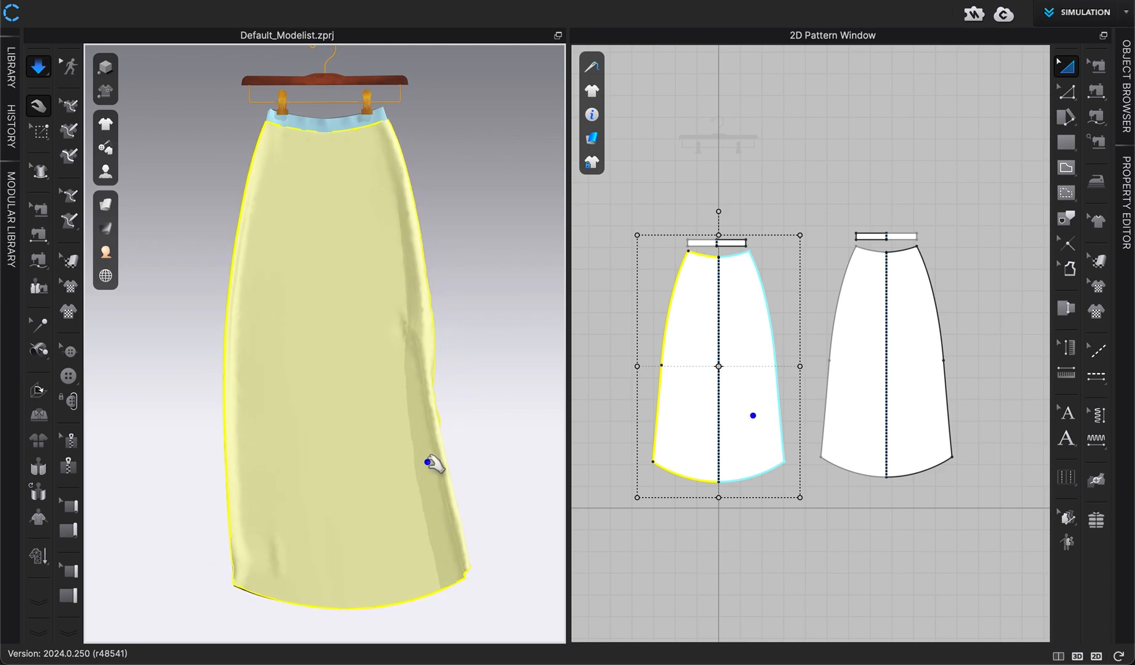
pyautogui.click(333, 229)
pyautogui.moveTo(467, 274); pyautogui.dragTo(385, 261, button='right')
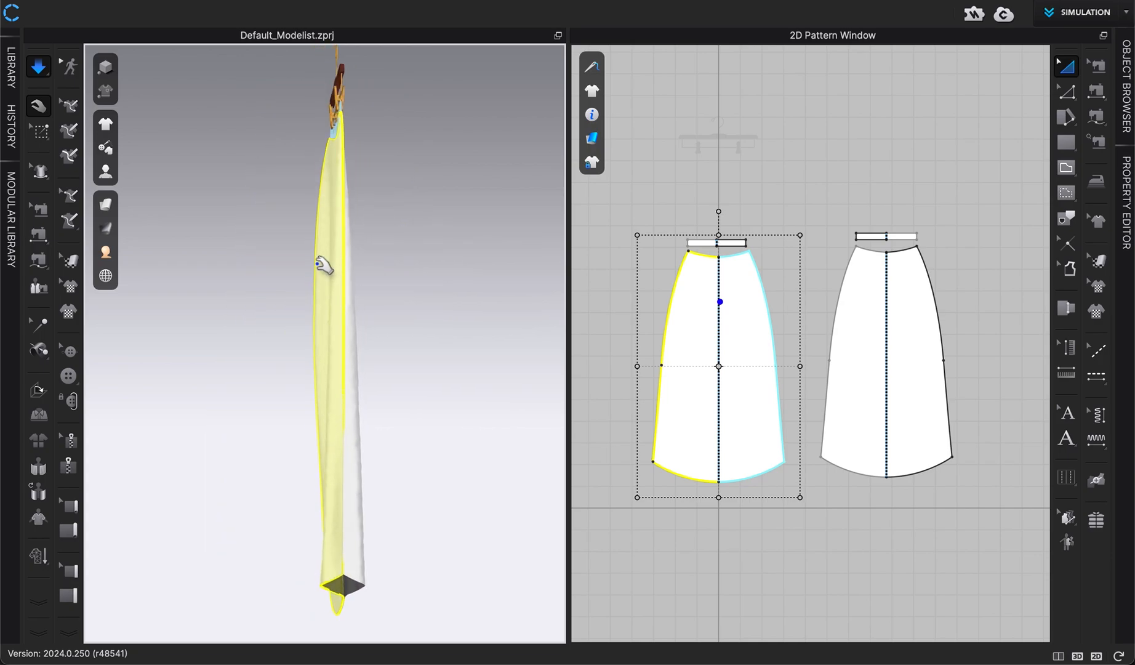
pyautogui.moveTo(311, 266); pyautogui.dragTo(298, 263)
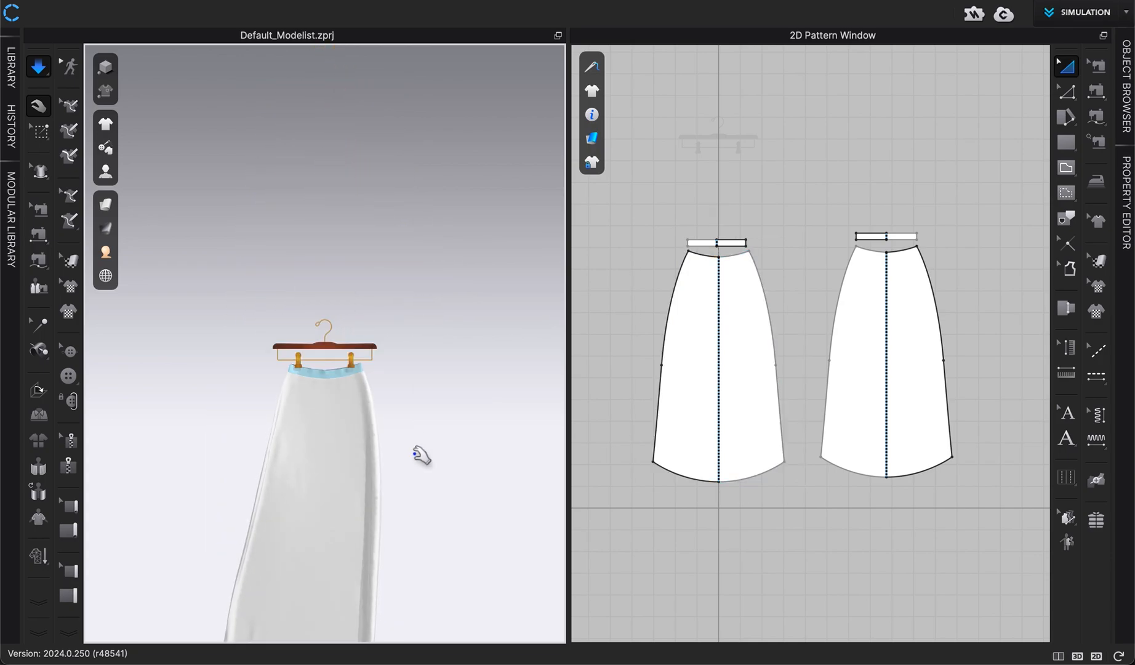
pyautogui.moveTo(422, 457); pyautogui.dragTo(420, 315, button='middle')
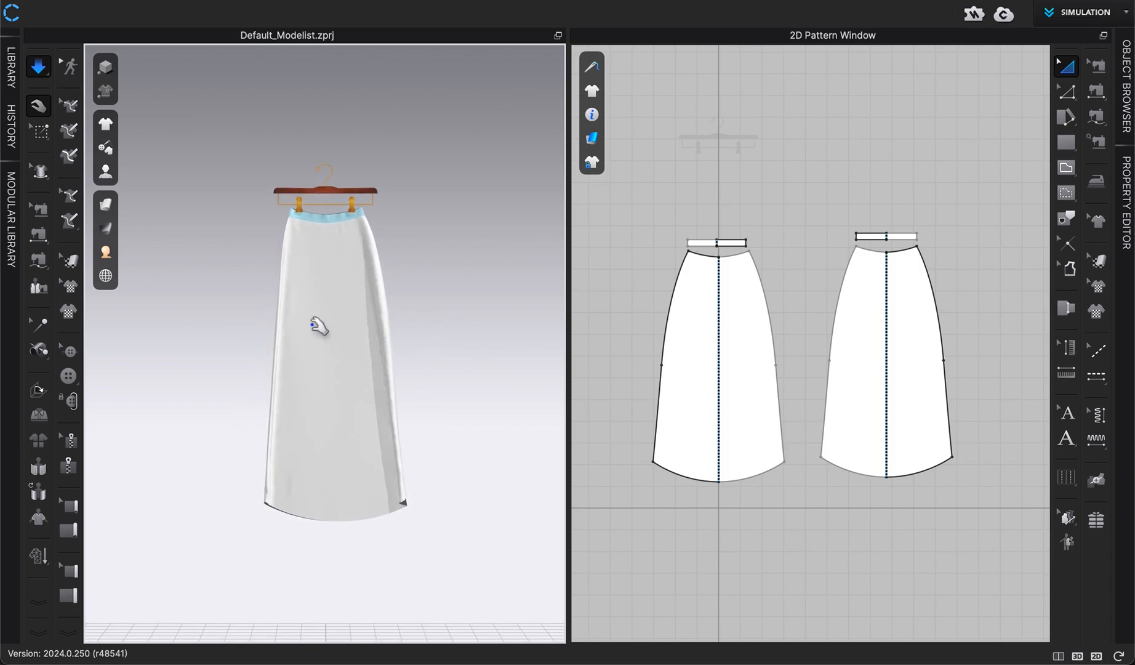
pyautogui.scroll(2, 413, 421)
pyautogui.scroll(4, 413, 421)
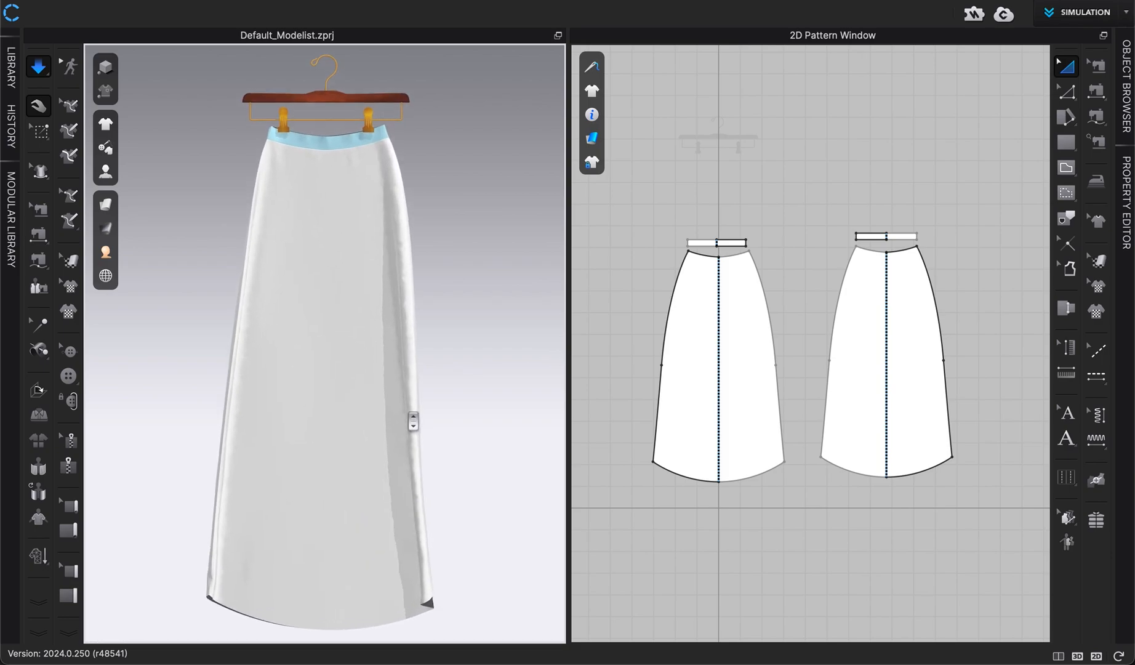
pyautogui.press('space')
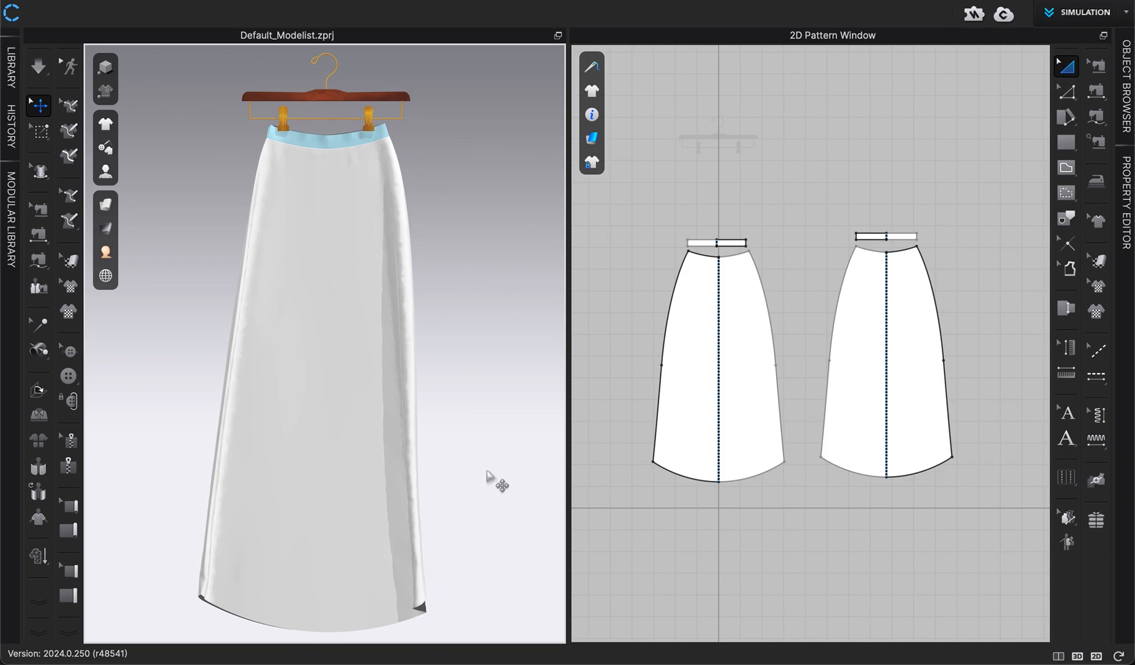
pyautogui.press('space')
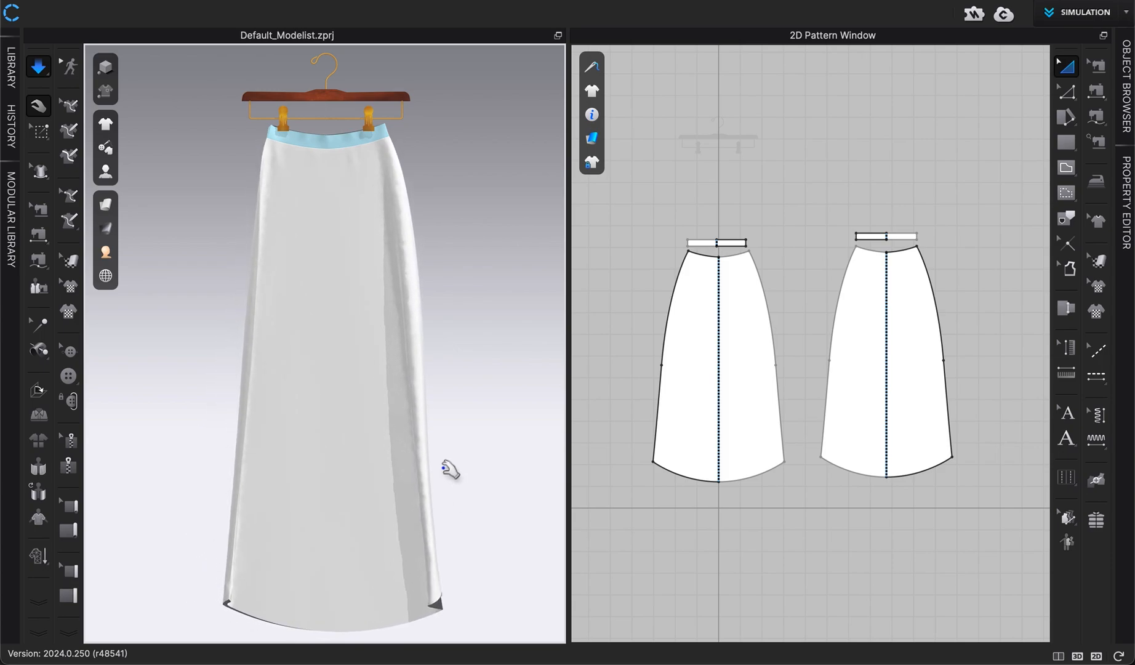
pyautogui.press('space')
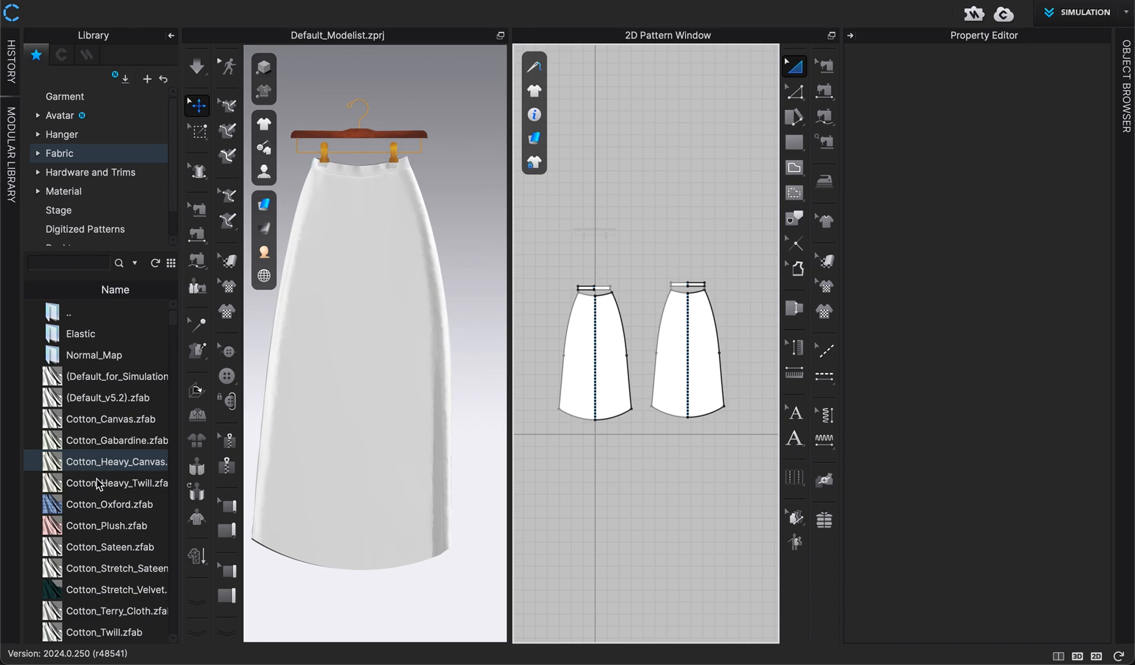
# Replace the garment's default fabric with Cotton_Oxford from the fabric library
pyautogui.click(1125, 97)
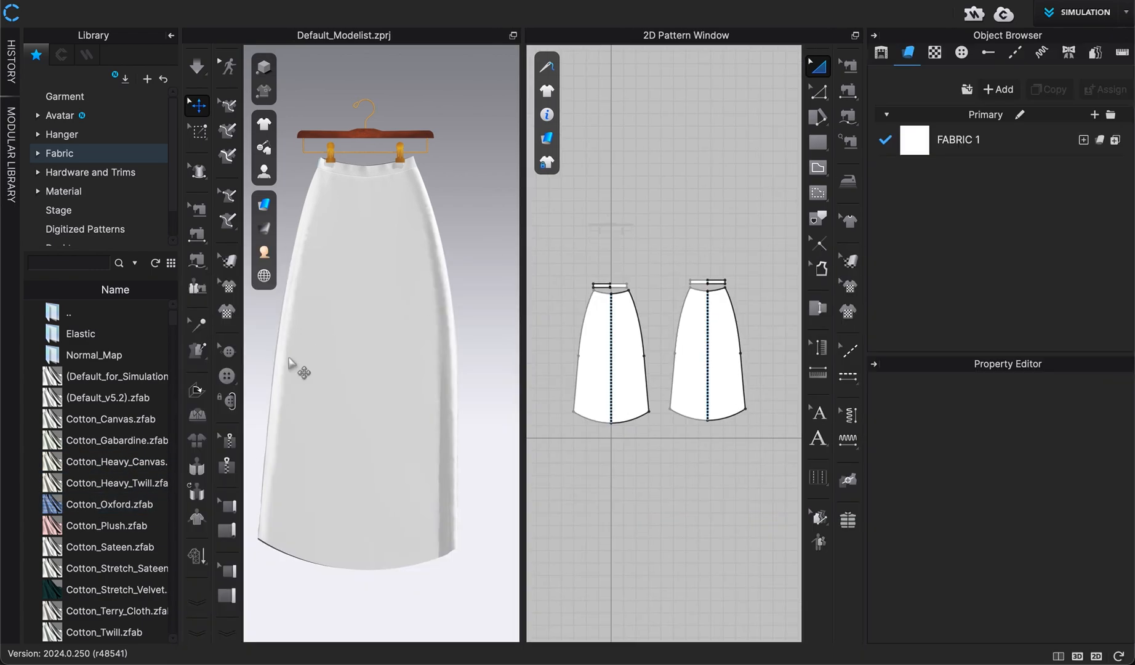
pyautogui.moveTo(117, 487)
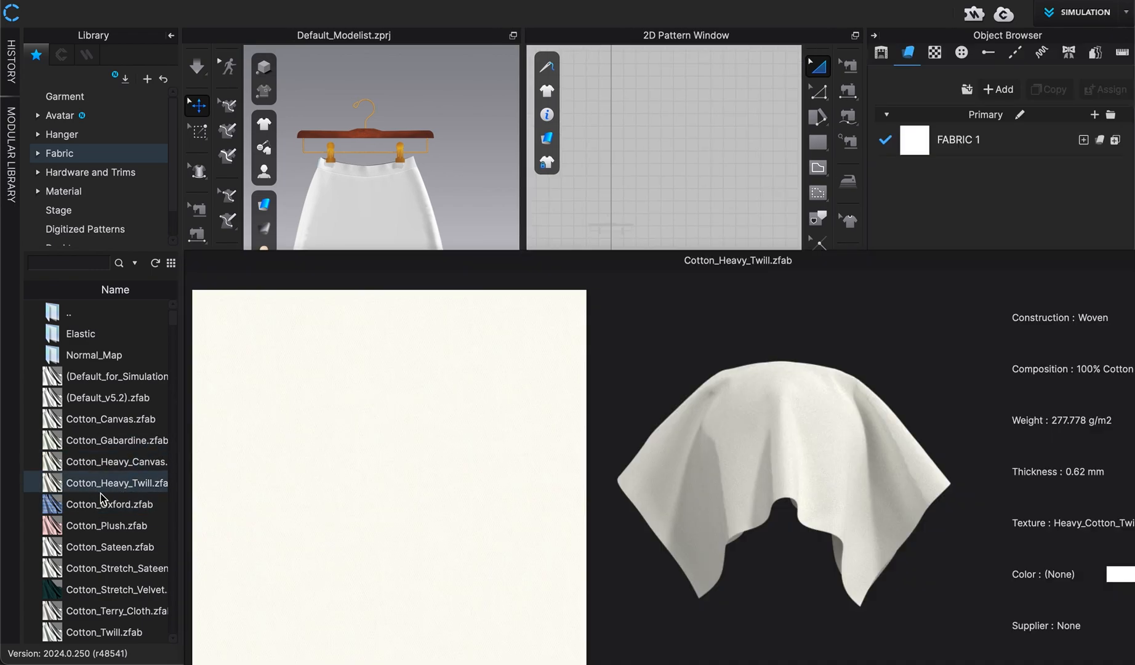
pyautogui.moveTo(102, 500); pyautogui.dragTo(970, 148)
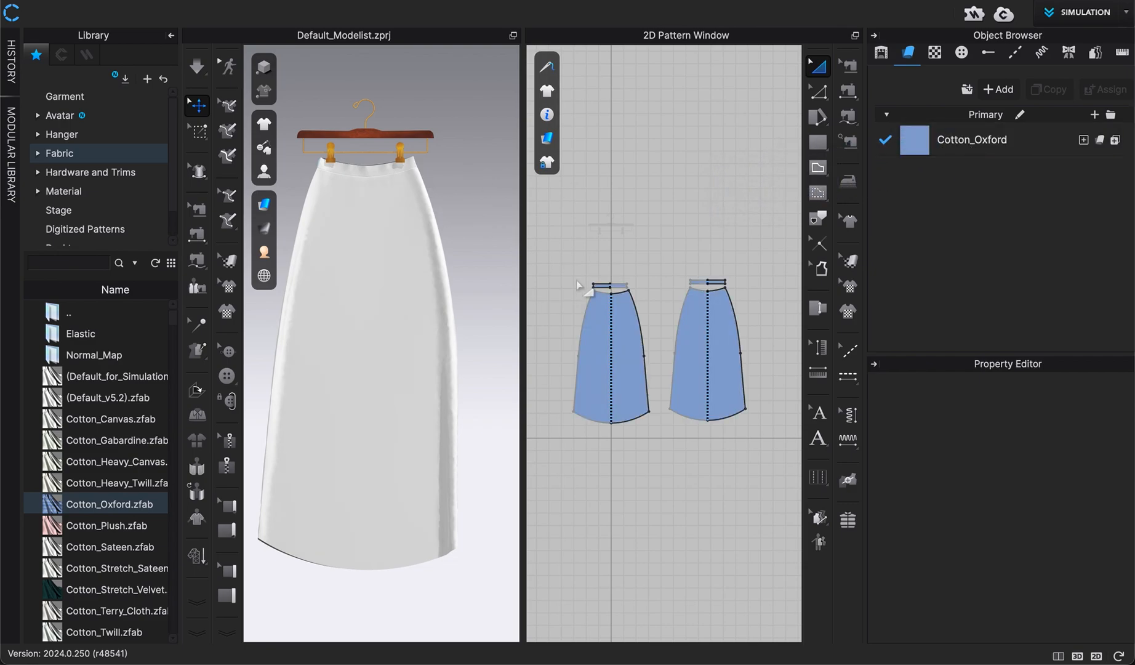
# Select both waistband patterns and apply Strengthen to them
pyautogui.click(602, 284)
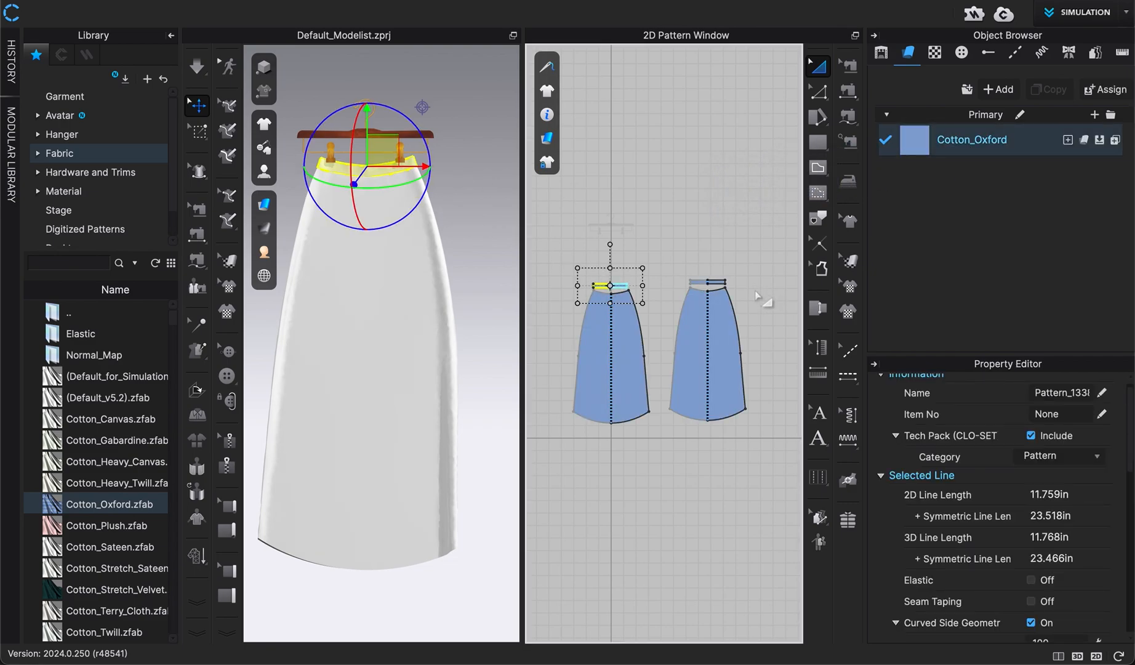
pyautogui.keyDown('shift'); pyautogui.click(714, 282); pyautogui.keyUp('shift')
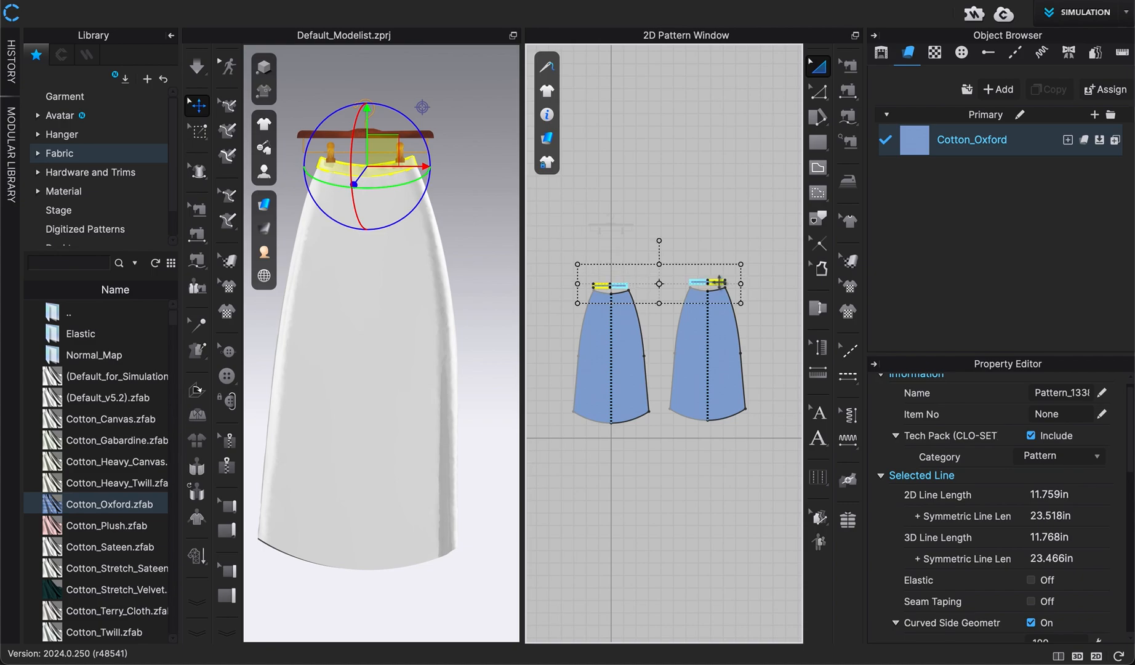
pyautogui.rightClick(381, 173)
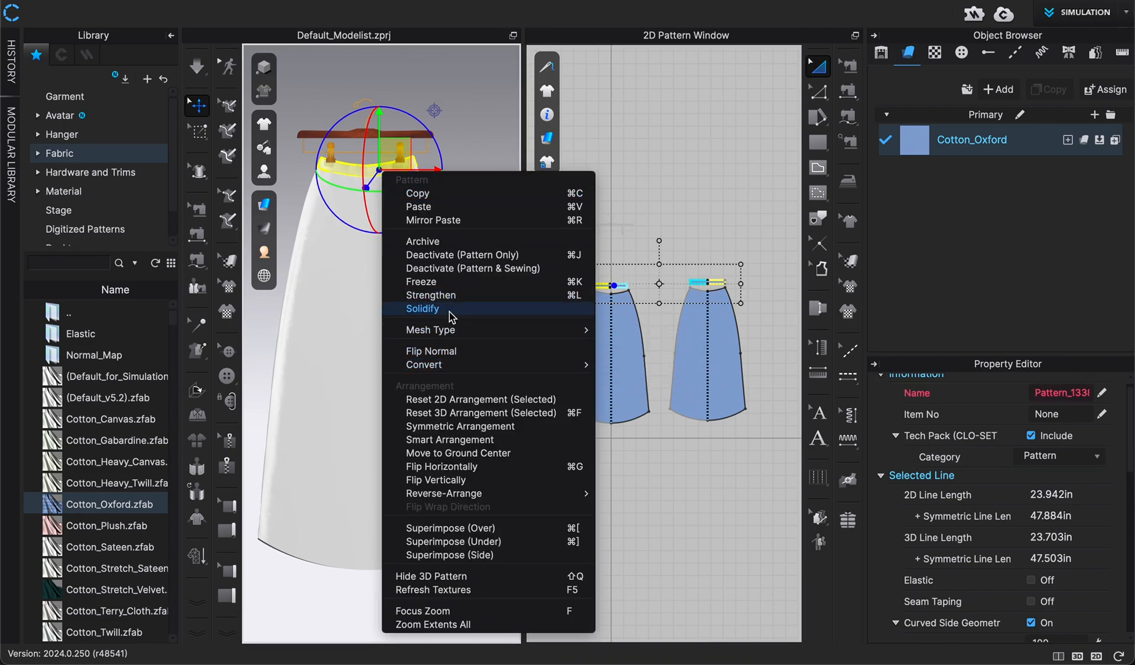
pyautogui.click(431, 294)
pyautogui.click(483, 262)
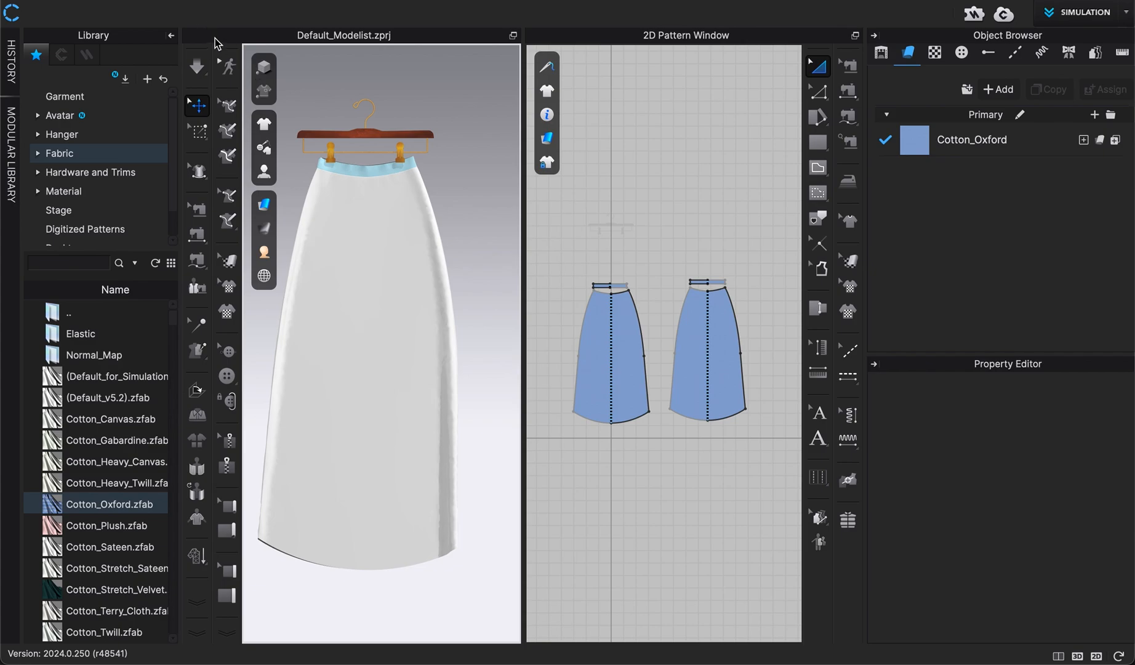
# Run the simulation with the new fabric and strengthened waistbands
pyautogui.click(170, 35)
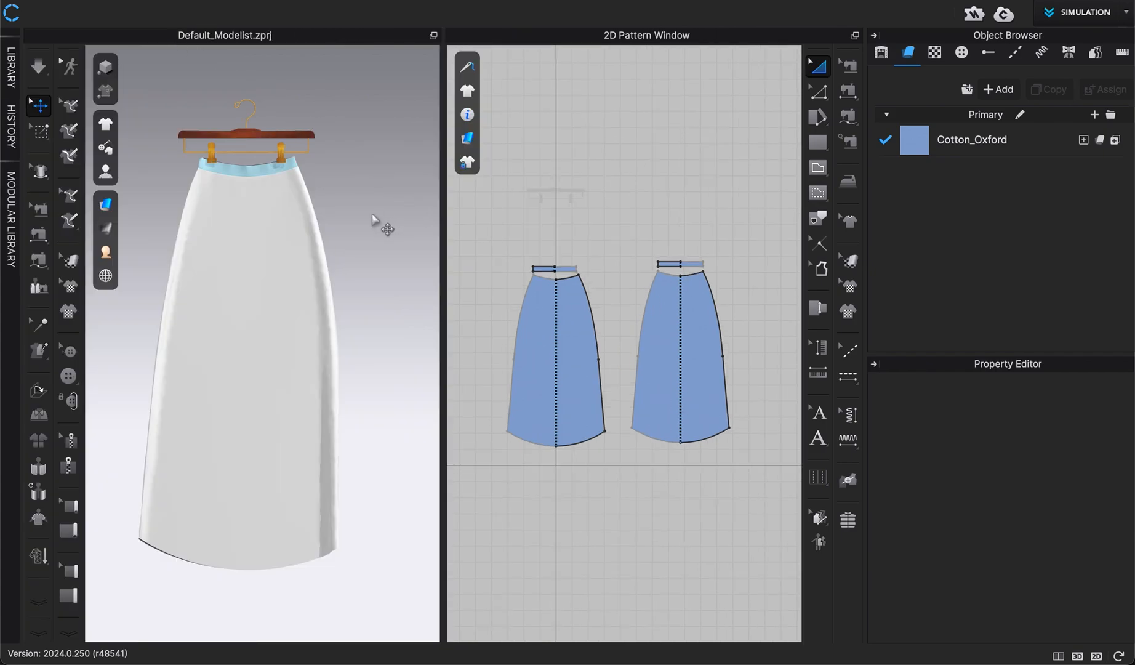
pyautogui.press('space')
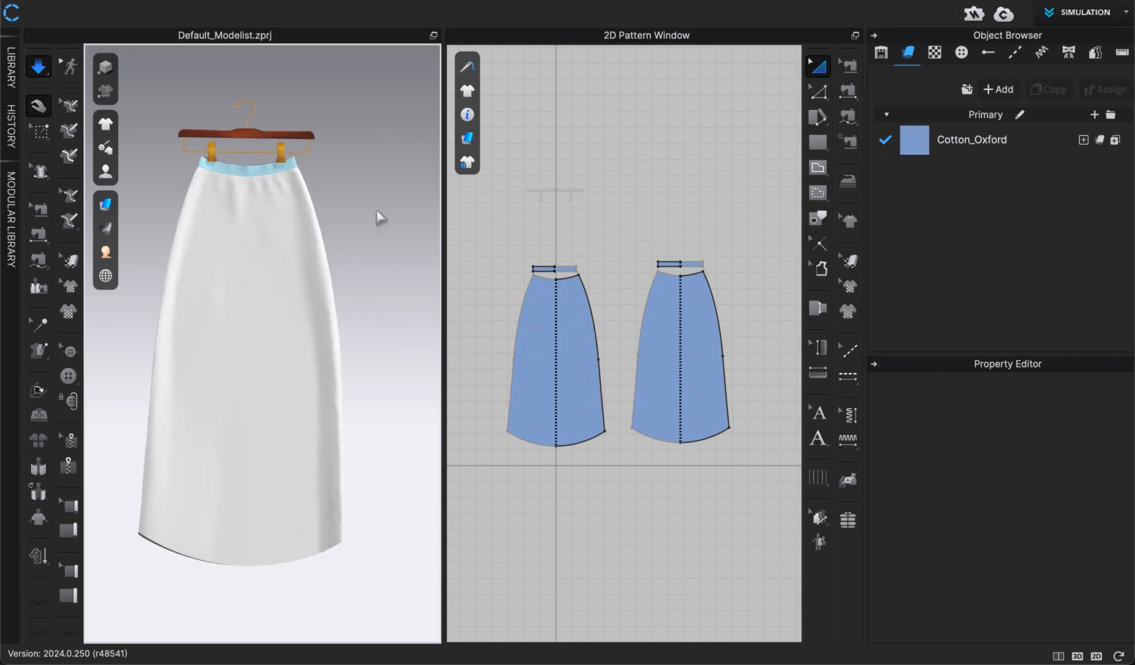
pyautogui.click(293, 288)
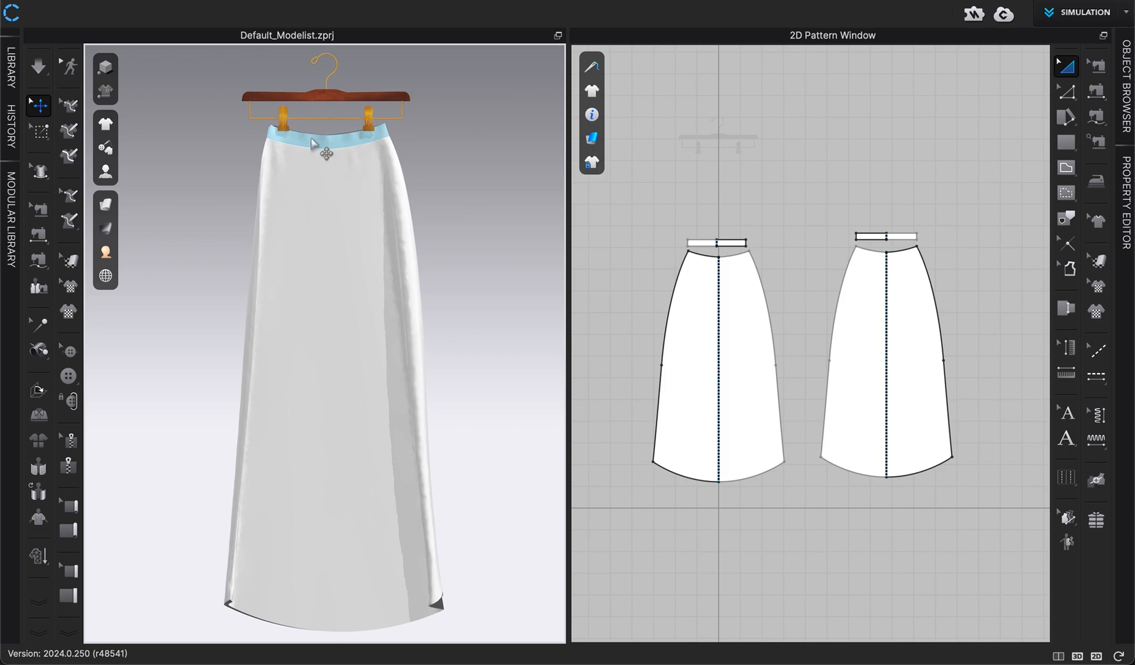
# Select both waistband patterns and unfreeze them
pyautogui.scroll(4, 216, 200)
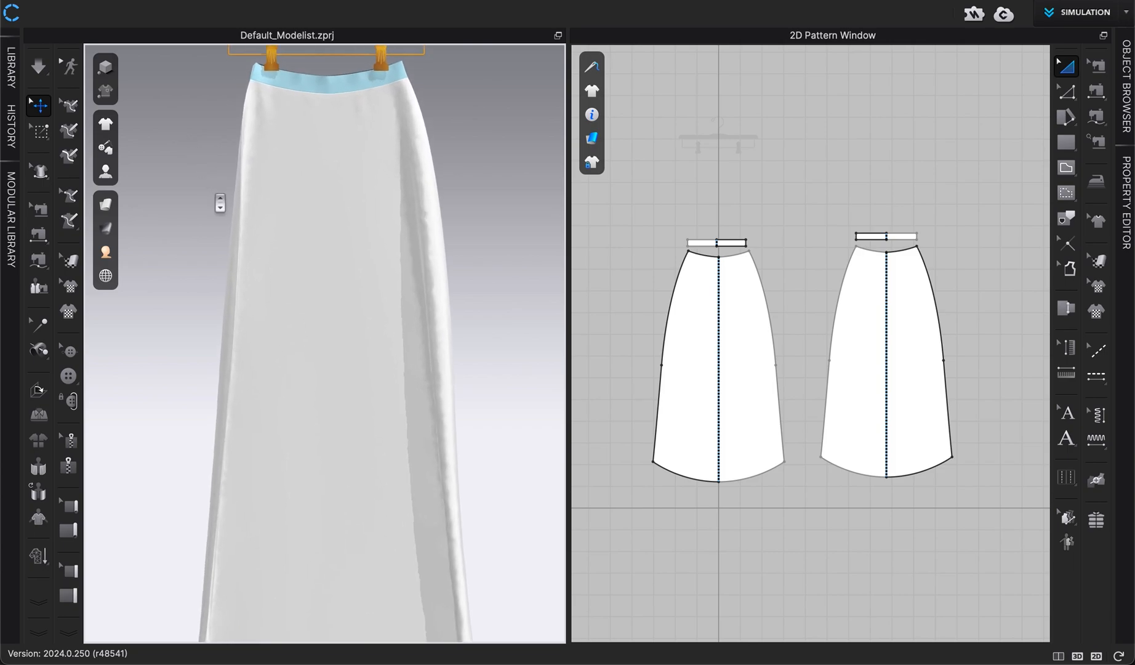
pyautogui.moveTo(216, 199); pyautogui.dragTo(214, 339, button='middle')
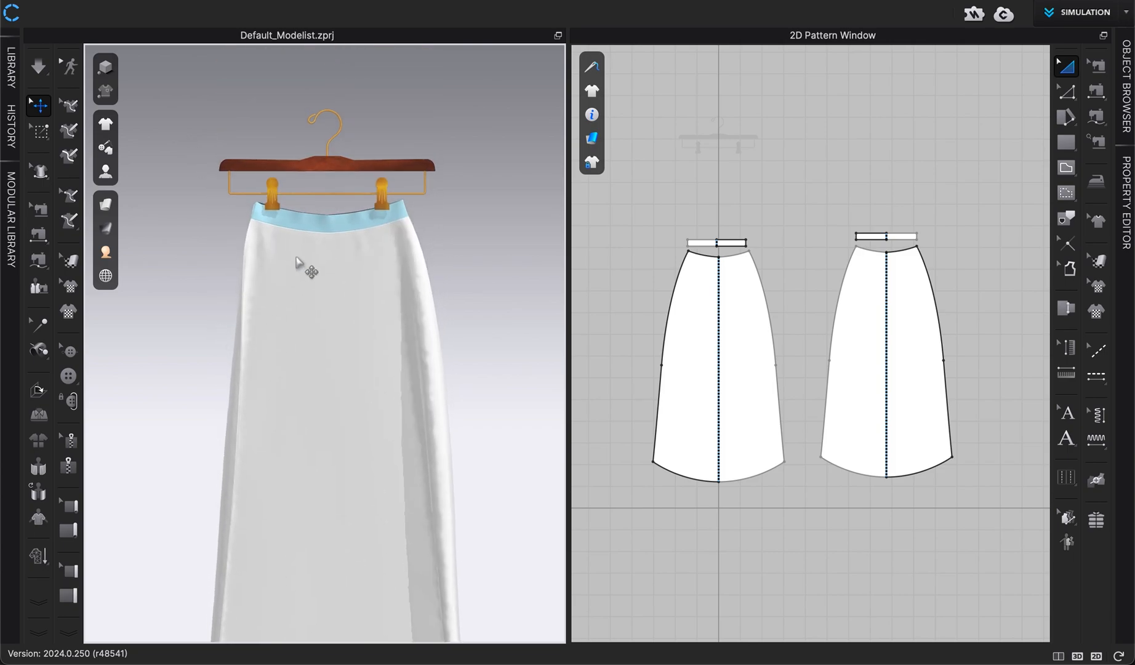
pyautogui.scroll(4, 311, 232)
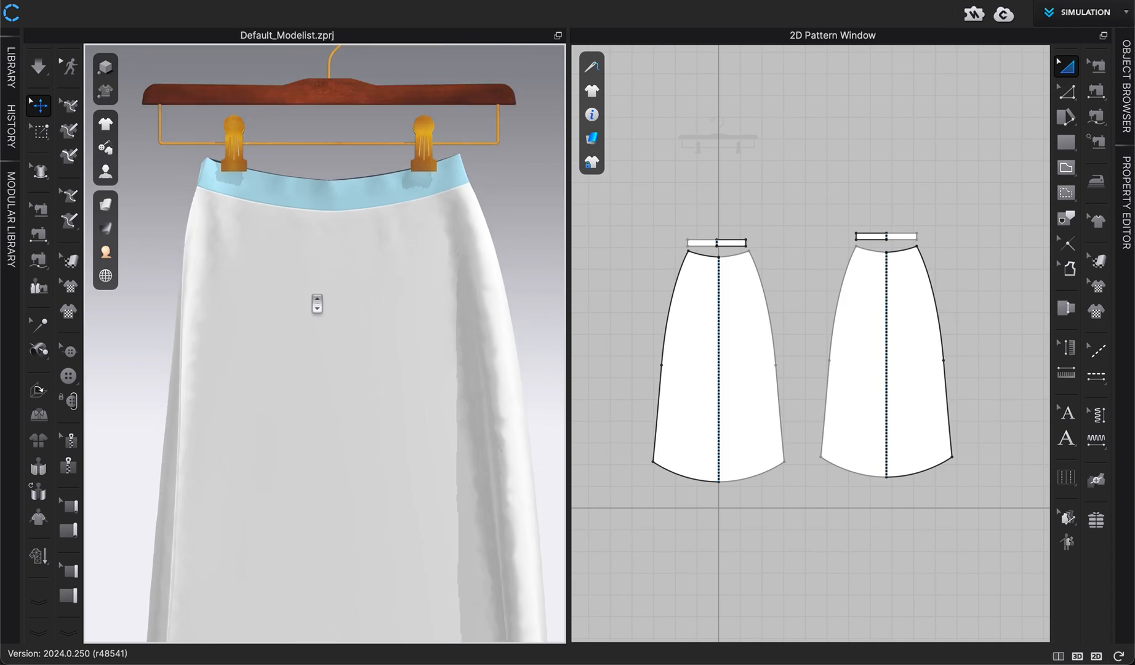
pyautogui.click(333, 223)
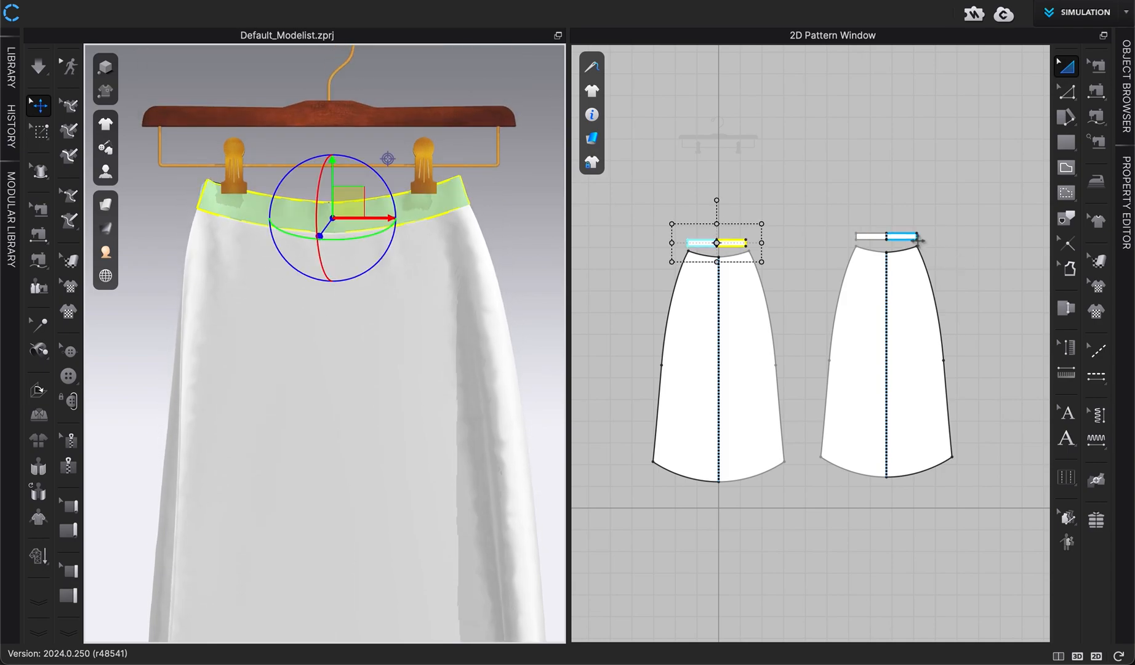
pyautogui.keyDown('shift'); pyautogui.click(901, 236); pyautogui.keyUp('shift')
pyautogui.rightClick(431, 208)
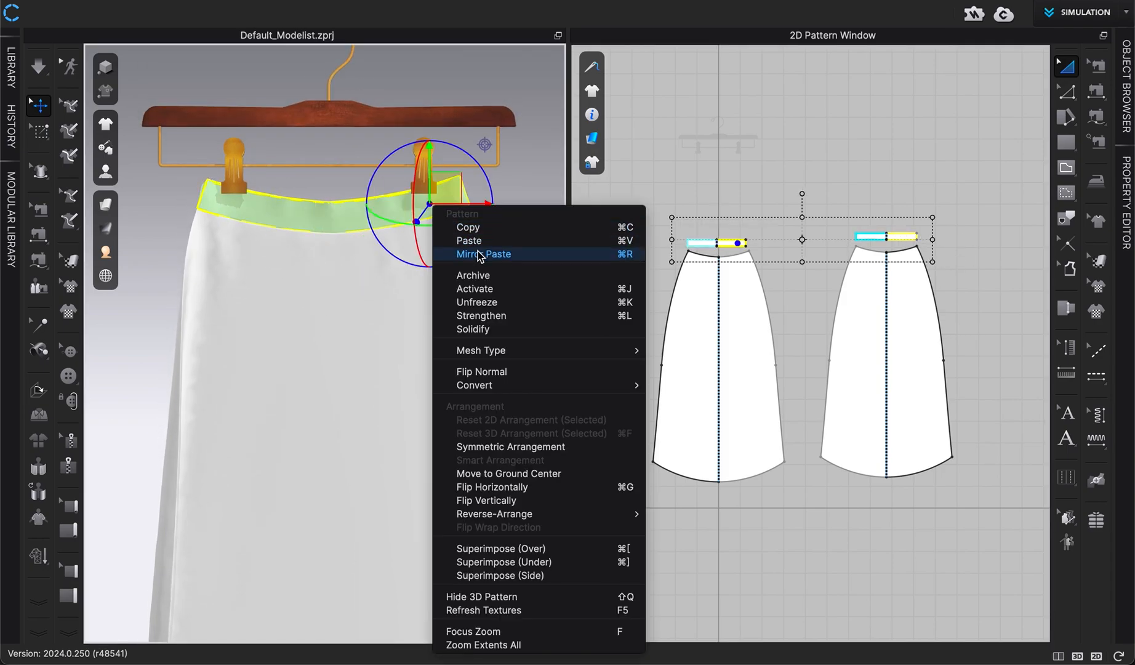
pyautogui.click(479, 302)
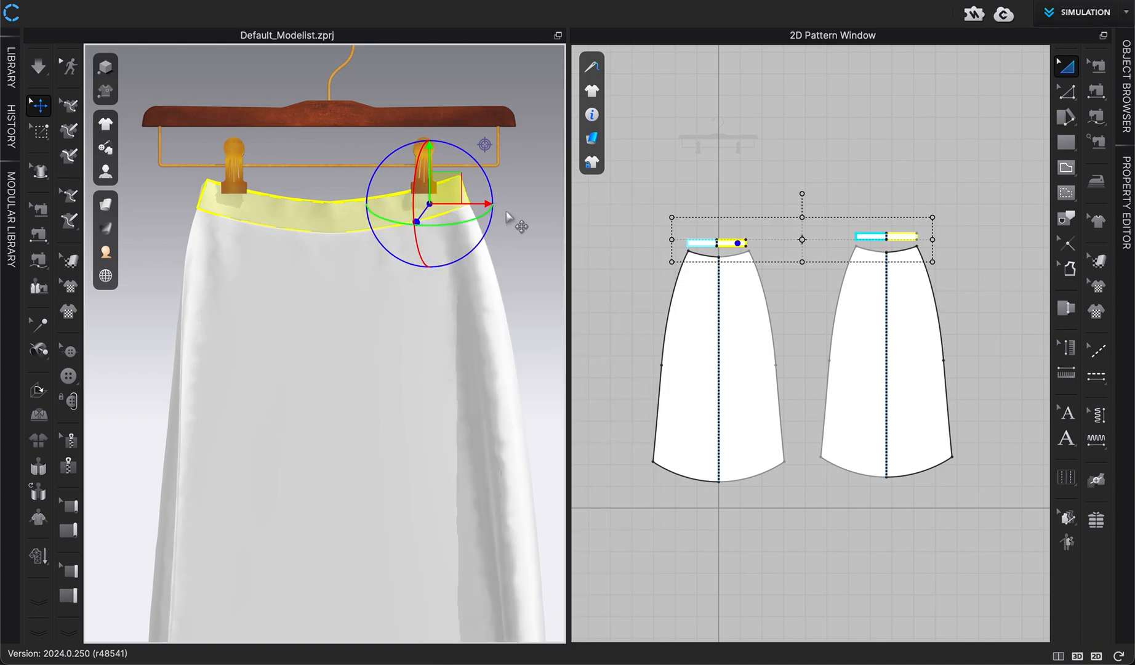
pyautogui.click(519, 223)
# Start the Tack on Avatar tool and tack the waistband's top edge to the first hanger clip
pyautogui.scroll(4, 313, 232)
pyautogui.moveTo(315, 231); pyautogui.dragTo(315, 345, button='middle')
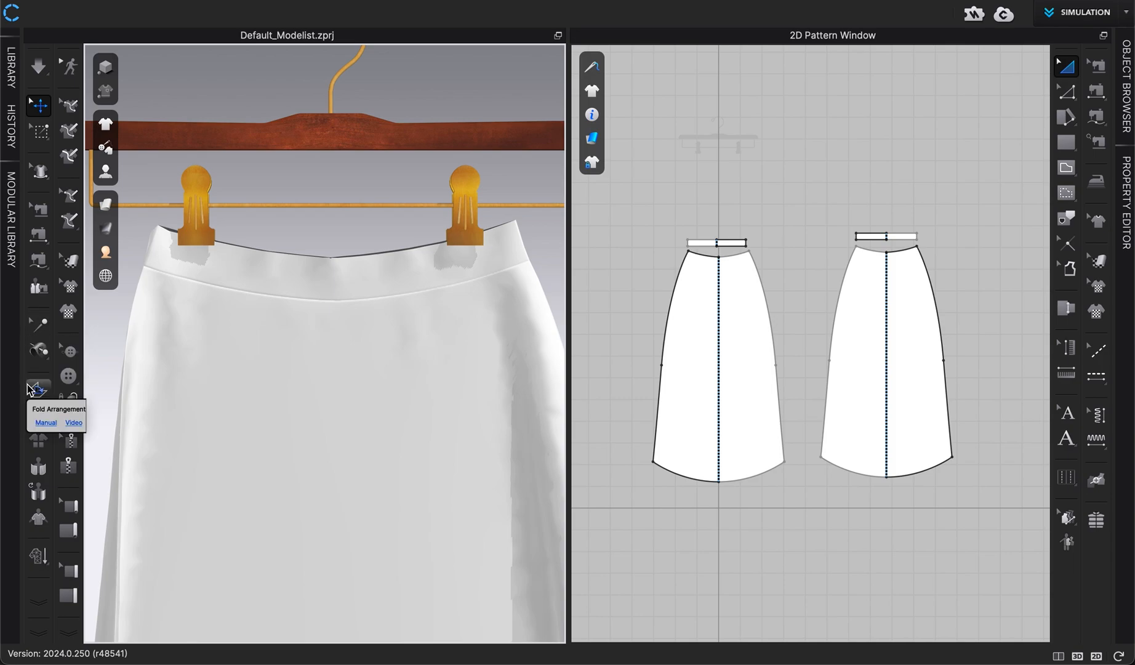
pyautogui.click(37, 352)
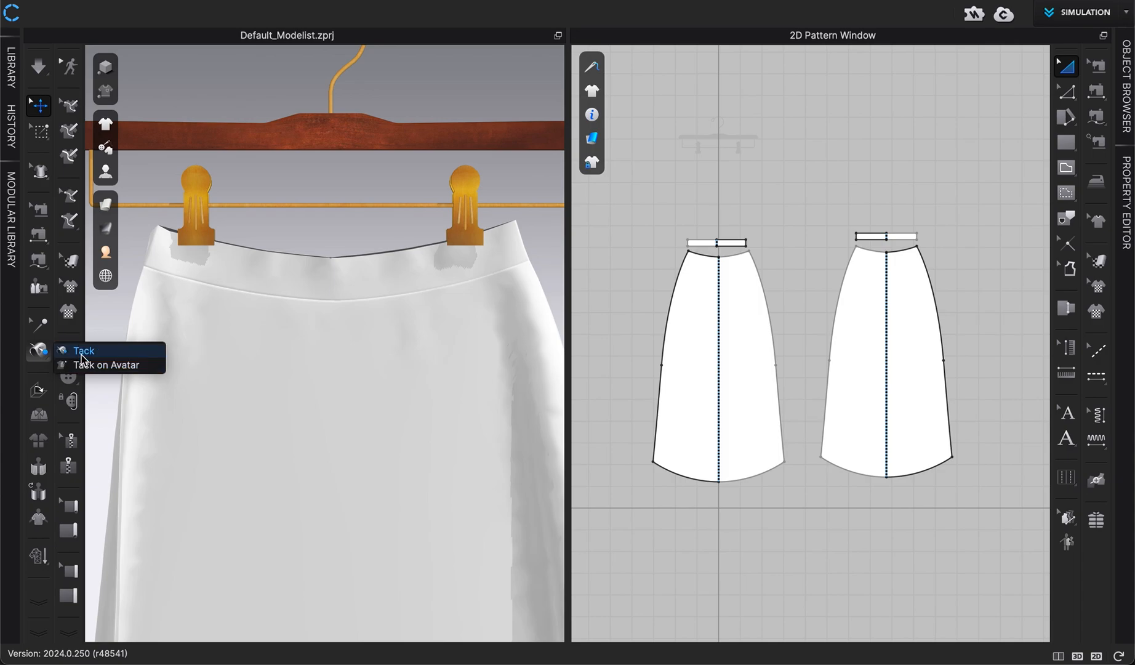
pyautogui.click(106, 365)
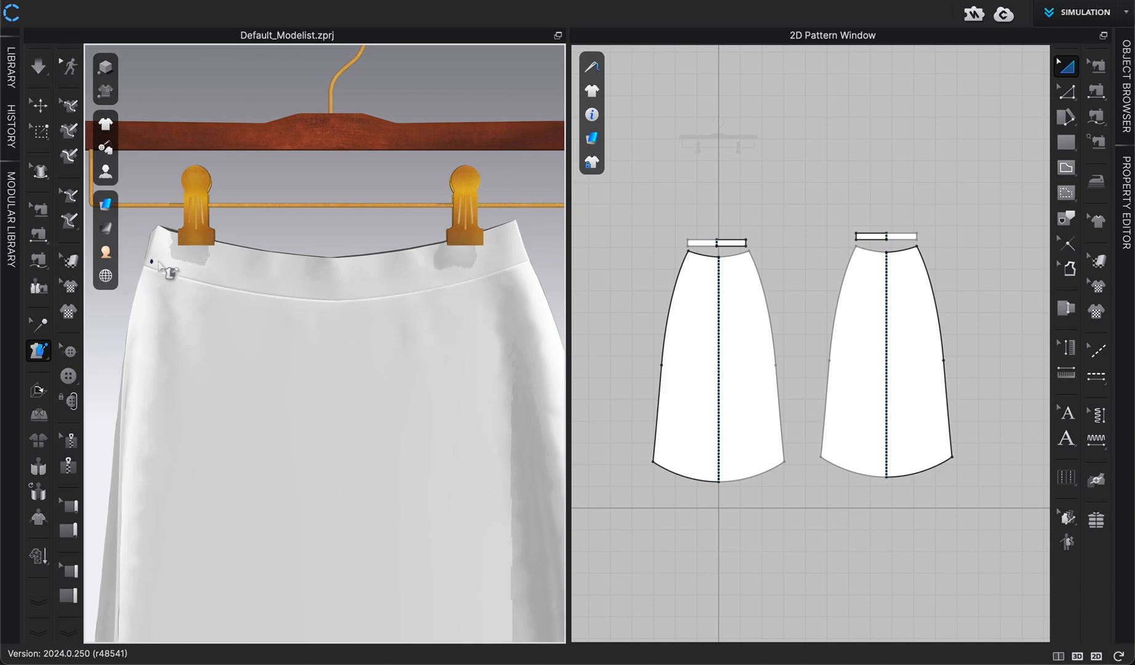
pyautogui.scroll(3, 175, 256)
pyautogui.moveTo(172, 254); pyautogui.dragTo(332, 397, button='middle')
pyautogui.scroll(3, 203, 311)
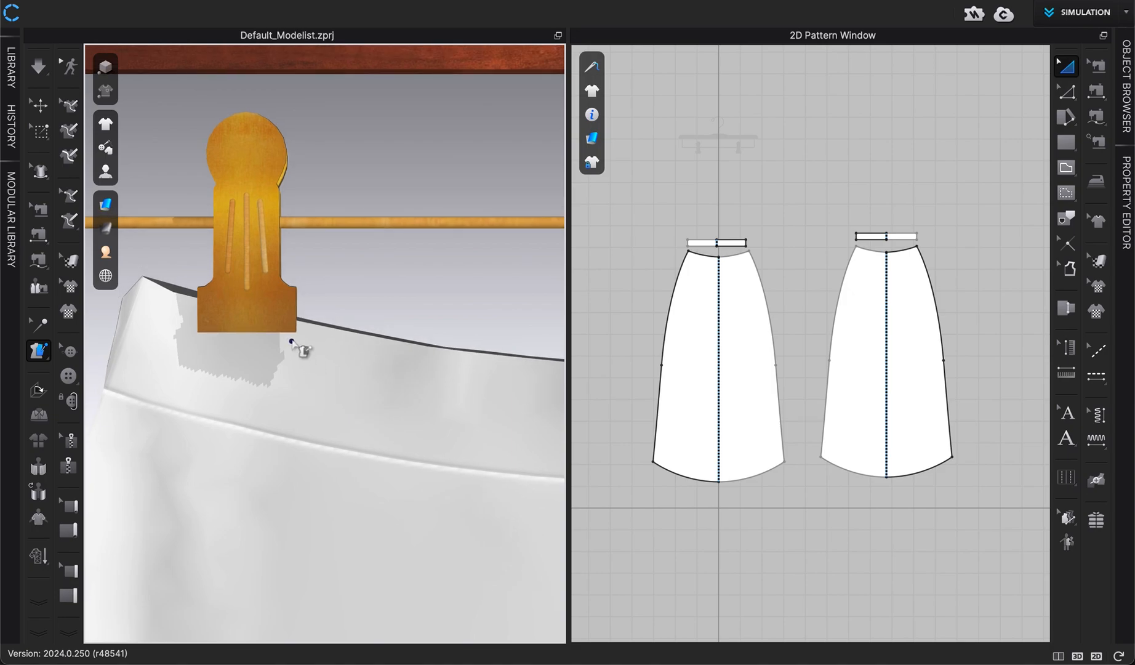
pyautogui.moveTo(293, 340); pyautogui.dragTo(260, 338, button='right')
pyautogui.scroll(3, 339, 340)
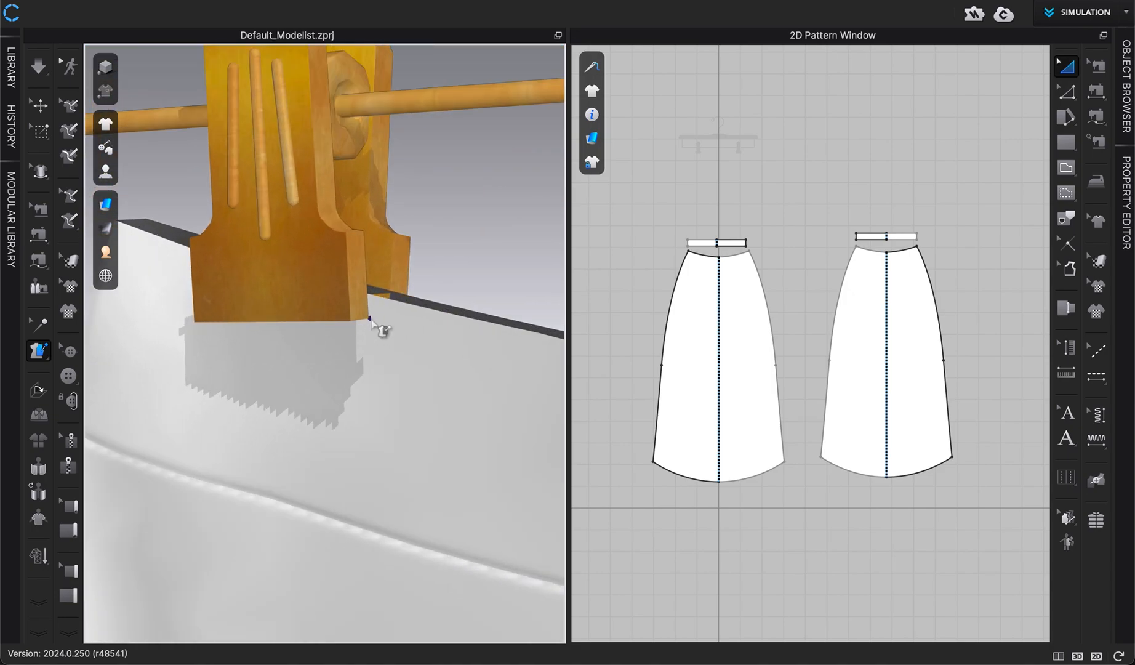
pyautogui.click(372, 316)
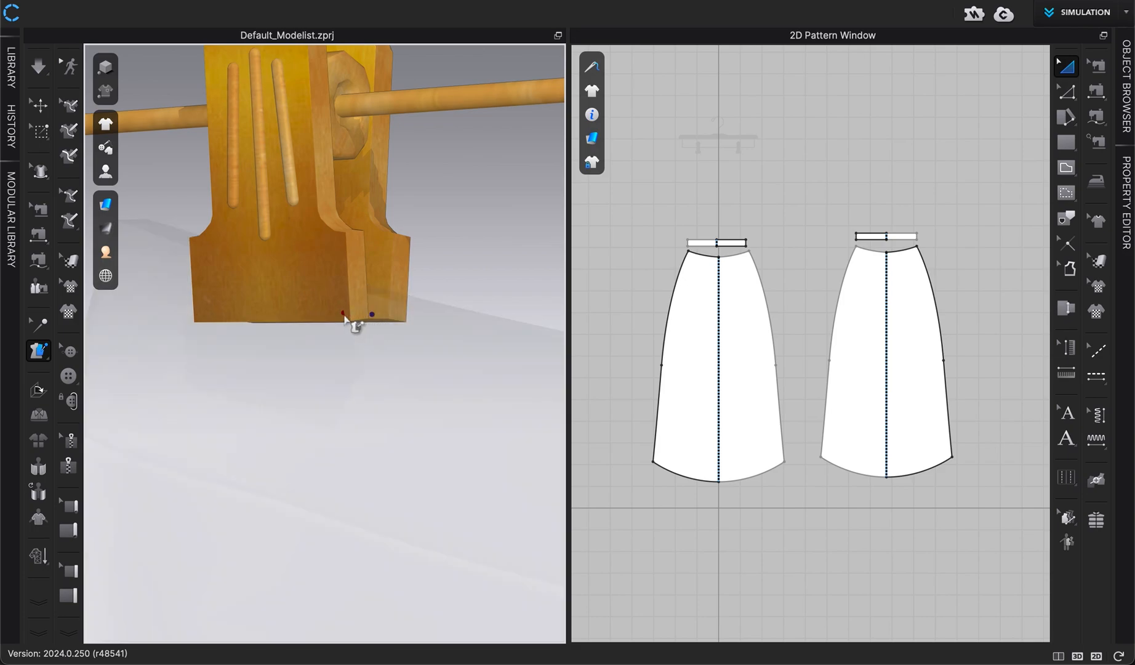
pyautogui.click(344, 314)
# Tack the remaining corner of the front waistband's top edge to the first hanger clip
pyautogui.moveTo(302, 352); pyautogui.dragTo(353, 354, button='right')
pyautogui.moveTo(352, 354); pyautogui.dragTo(372, 357, button='middle')
pyautogui.click(186, 367)
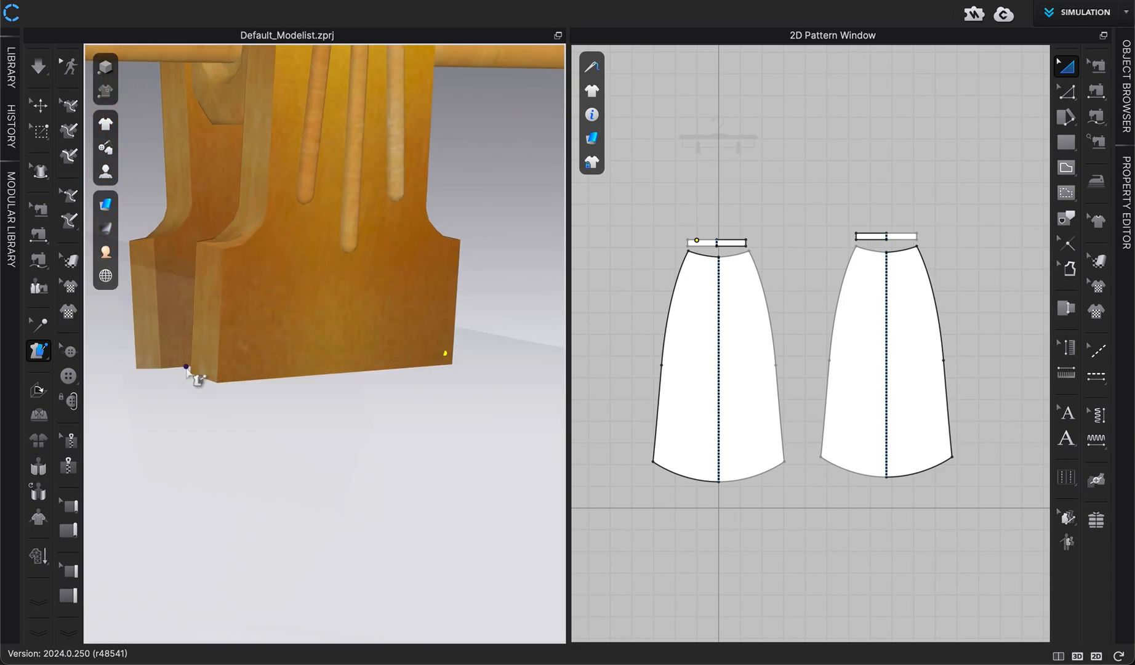
pyautogui.click(226, 371)
pyautogui.moveTo(226, 372); pyautogui.dragTo(257, 374, button='middle')
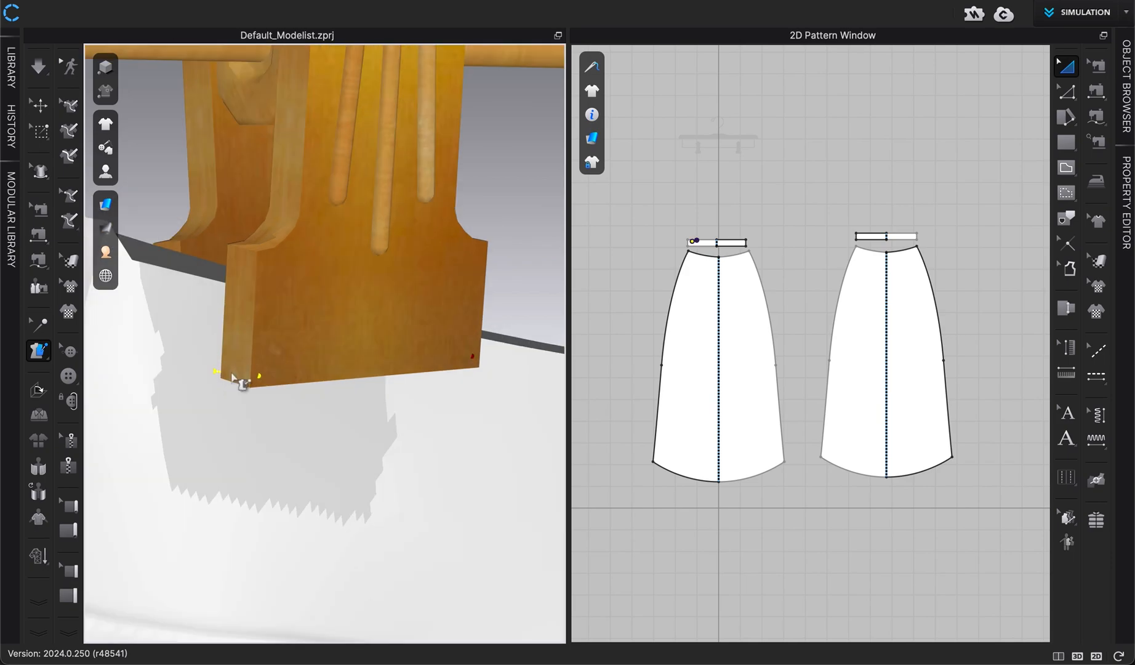
# Tack the front waistband's top edge to the second hanger clip
pyautogui.scroll(-5, 263, 373)
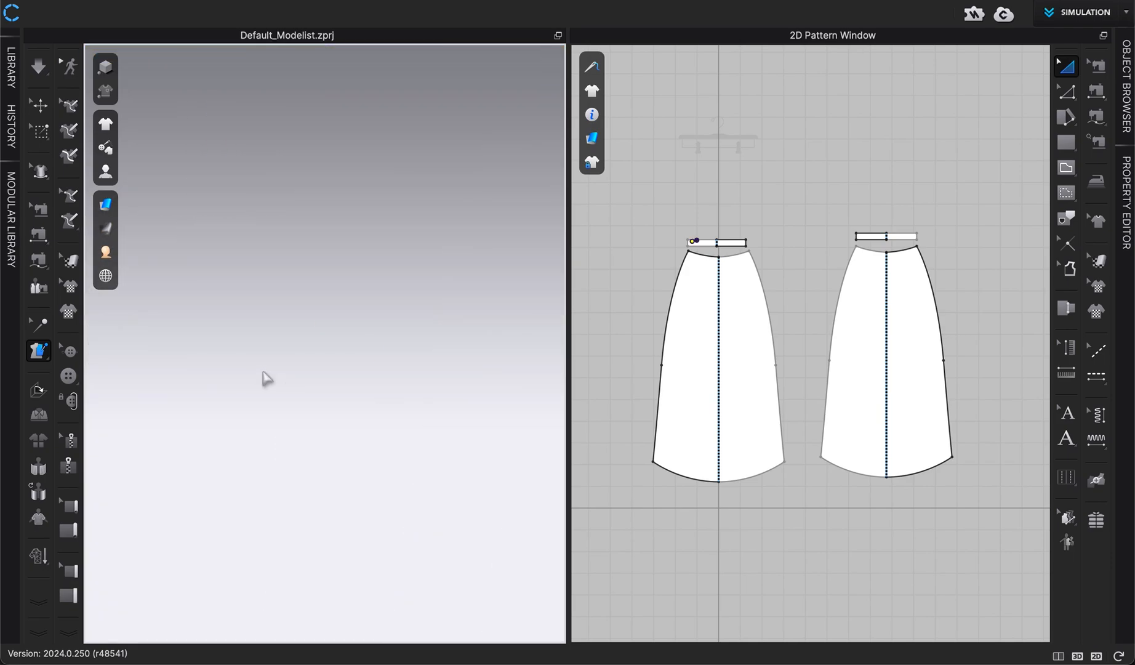
pyautogui.press('2')
pyautogui.scroll(-10, 412, 403)
pyautogui.moveTo(412, 402); pyautogui.dragTo(275, 305, button='middle')
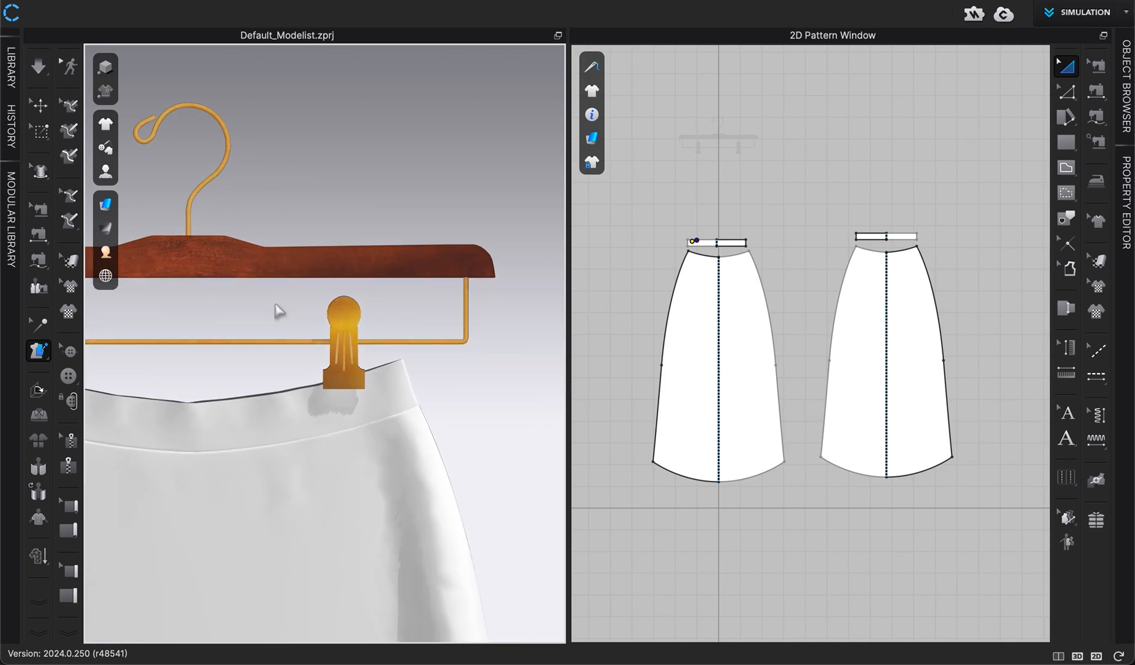
pyautogui.scroll(-10, 289, 400)
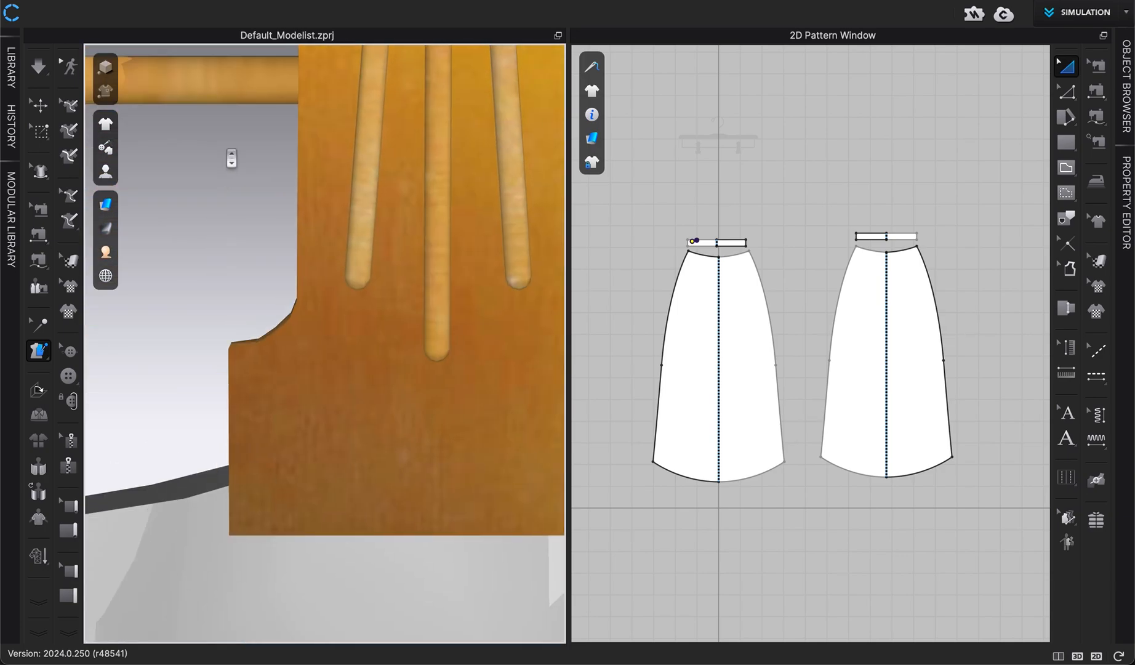
pyautogui.moveTo(231, 158); pyautogui.dragTo(233, 151, button='middle')
pyautogui.moveTo(235, 519); pyautogui.dragTo(249, 517, button='right')
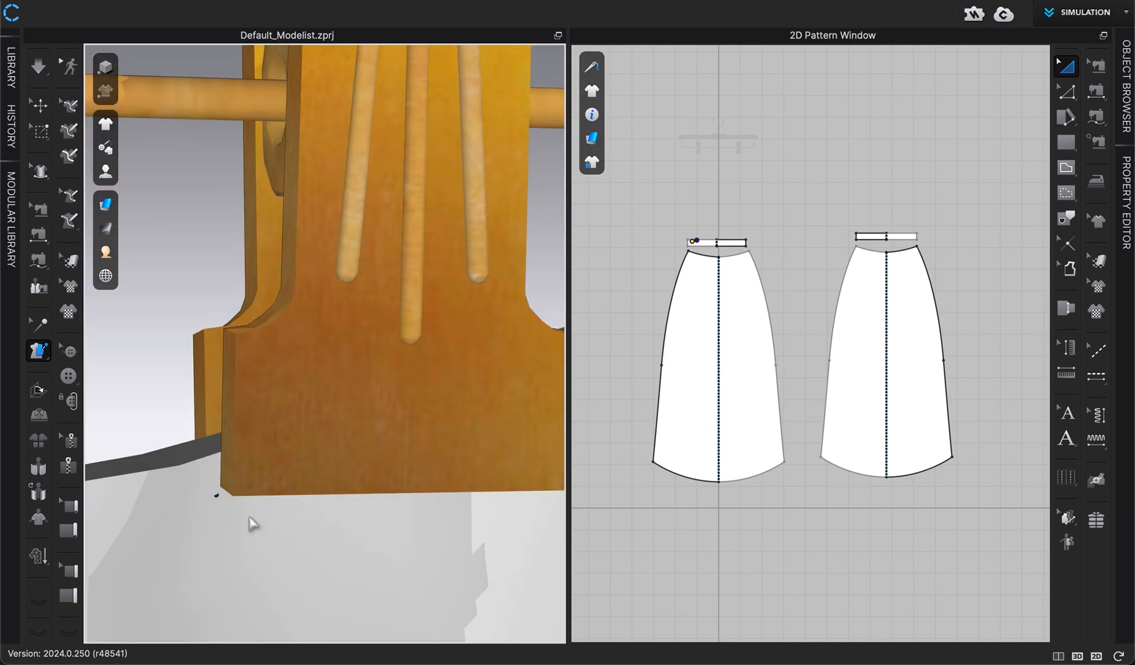
pyautogui.click(206, 490)
pyautogui.click(242, 478)
pyautogui.moveTo(368, 545); pyautogui.dragTo(220, 518, button='middle')
pyautogui.scroll(10, 210, 525)
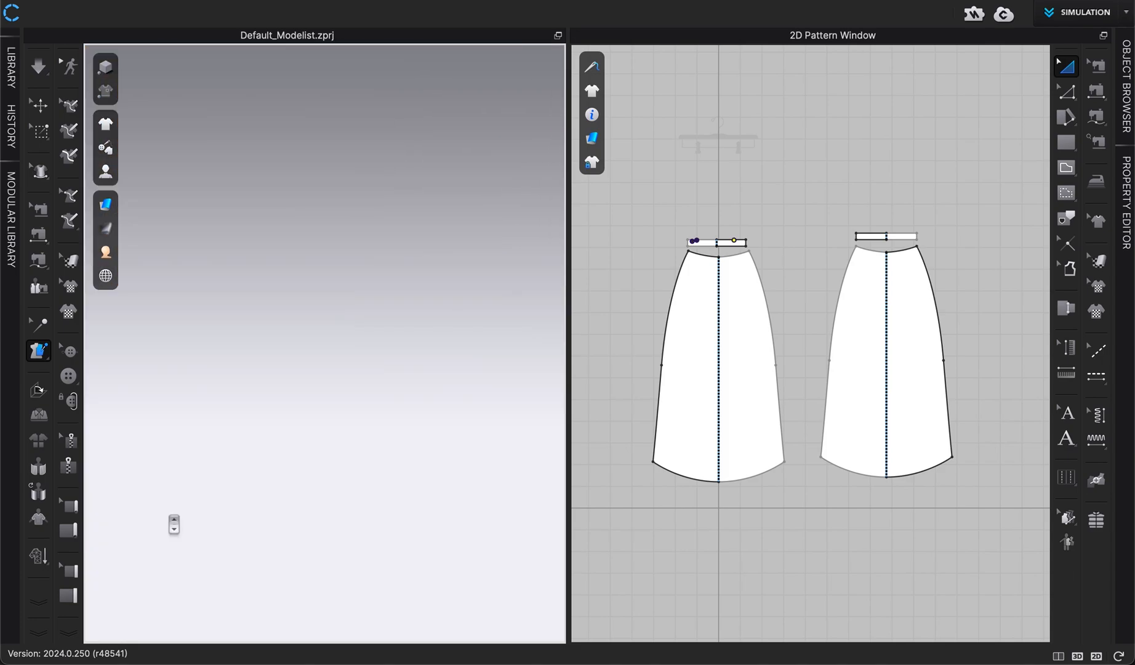
pyautogui.press('2')
pyautogui.scroll(10, 172, 524)
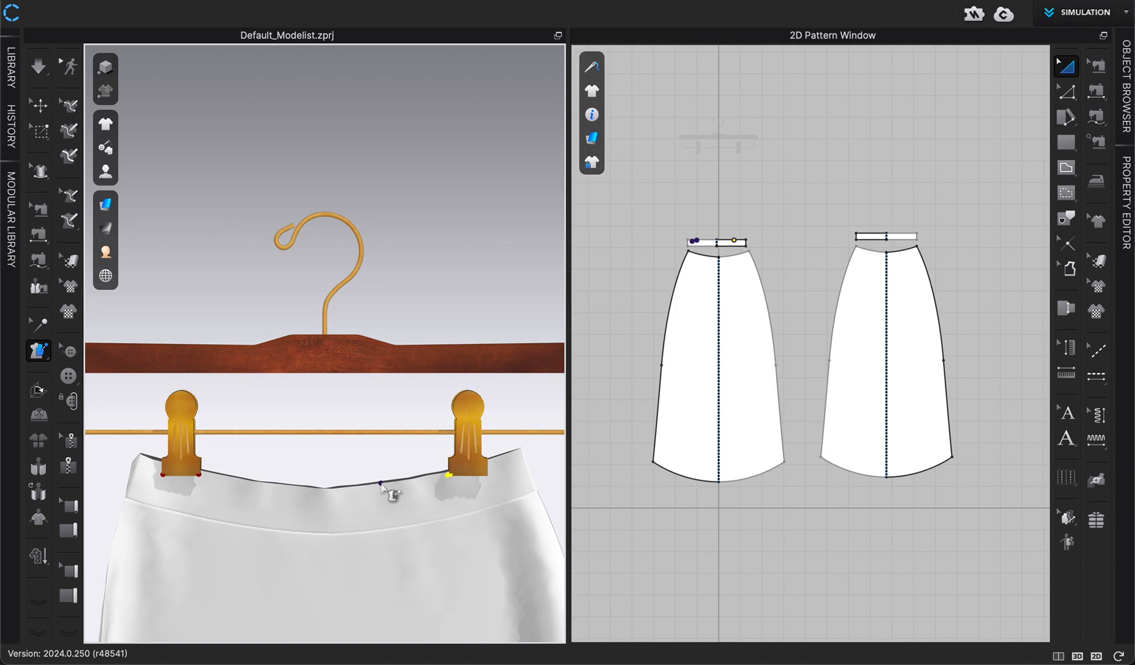
pyautogui.scroll(5, 416, 467)
pyautogui.moveTo(417, 467); pyautogui.dragTo(248, 345, button='middle')
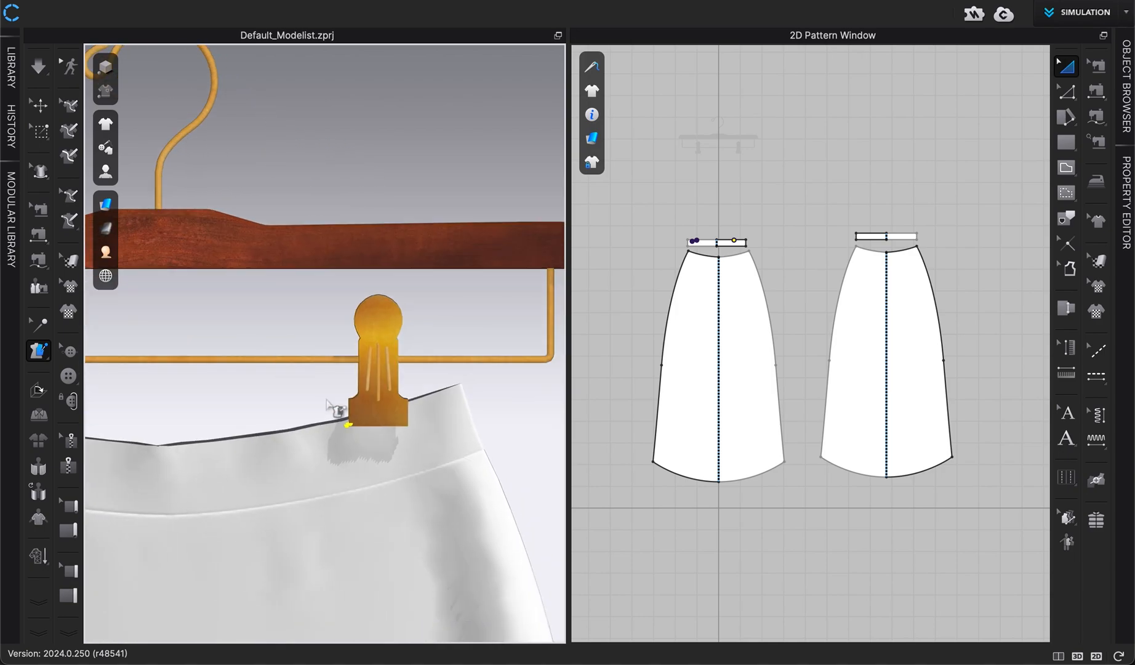
pyautogui.moveTo(338, 411); pyautogui.dragTo(325, 415, button='right')
pyautogui.moveTo(399, 427); pyautogui.dragTo(404, 428)
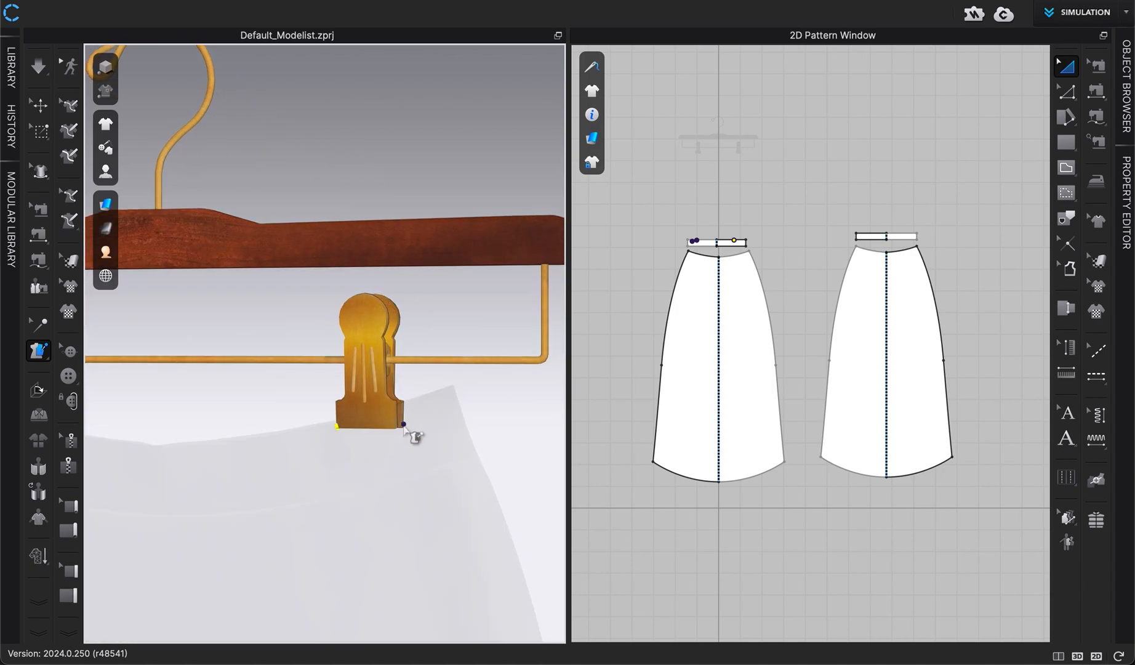
pyautogui.click(391, 429)
pyautogui.press('2')
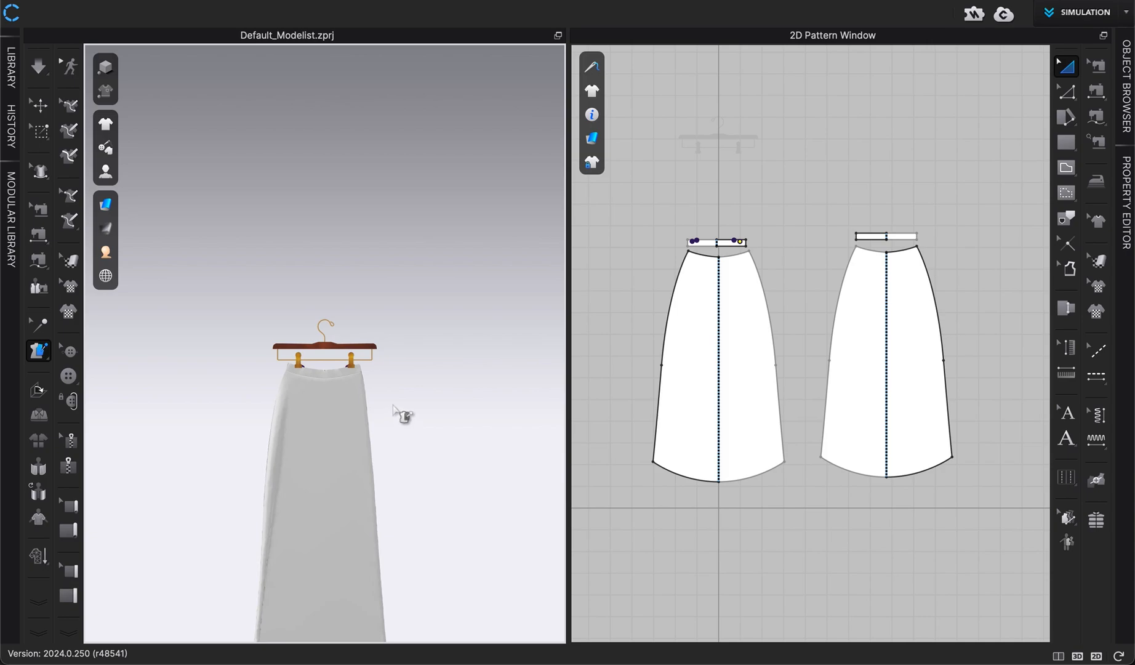
# Tack the back waistband's top edge to both hanger clips
pyautogui.scroll(4, 394, 406)
pyautogui.scroll(-4, 394, 406)
pyautogui.scroll(8, 398, 412)
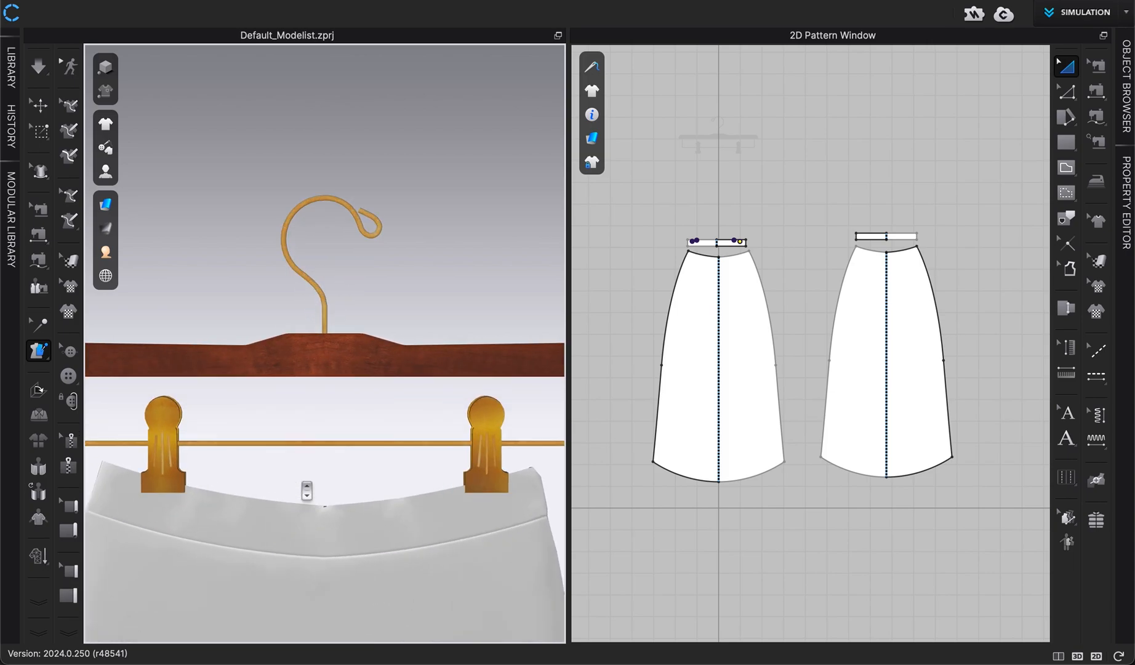
pyautogui.scroll(6, 302, 483)
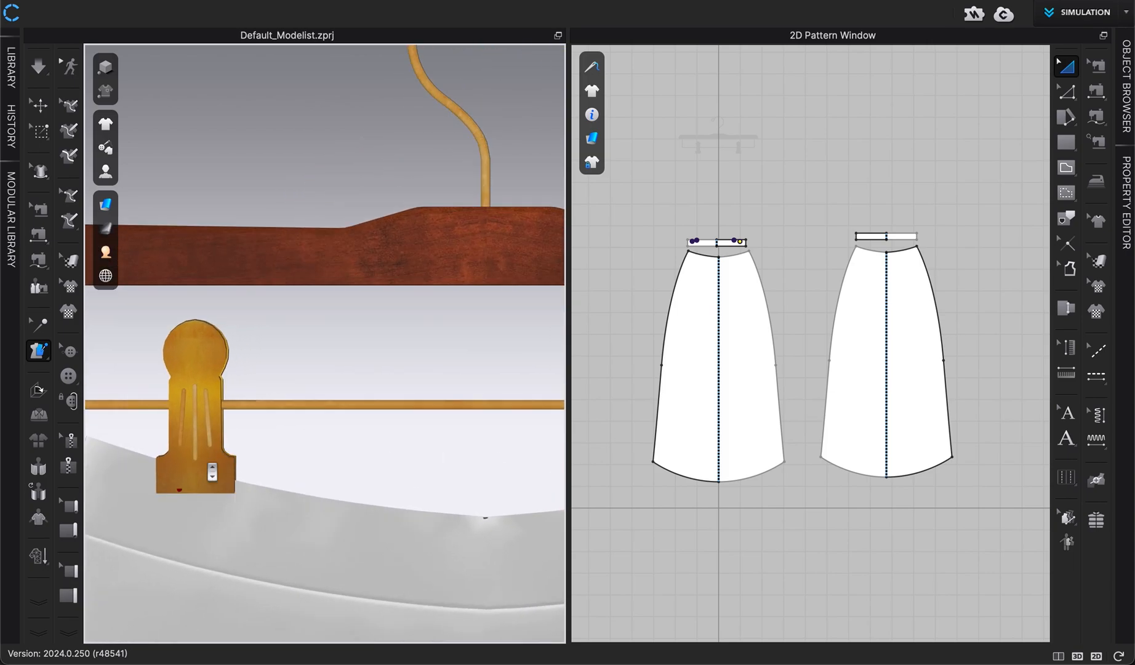
pyautogui.click(153, 491)
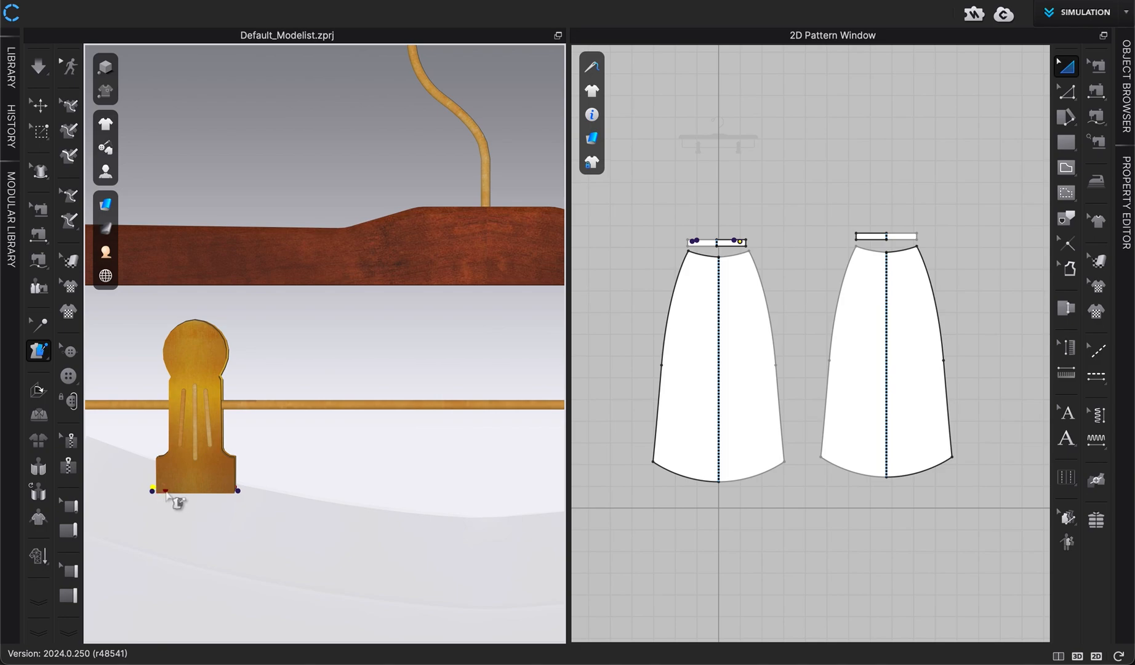
pyautogui.click(232, 492)
pyautogui.click(236, 497)
pyautogui.click(230, 490)
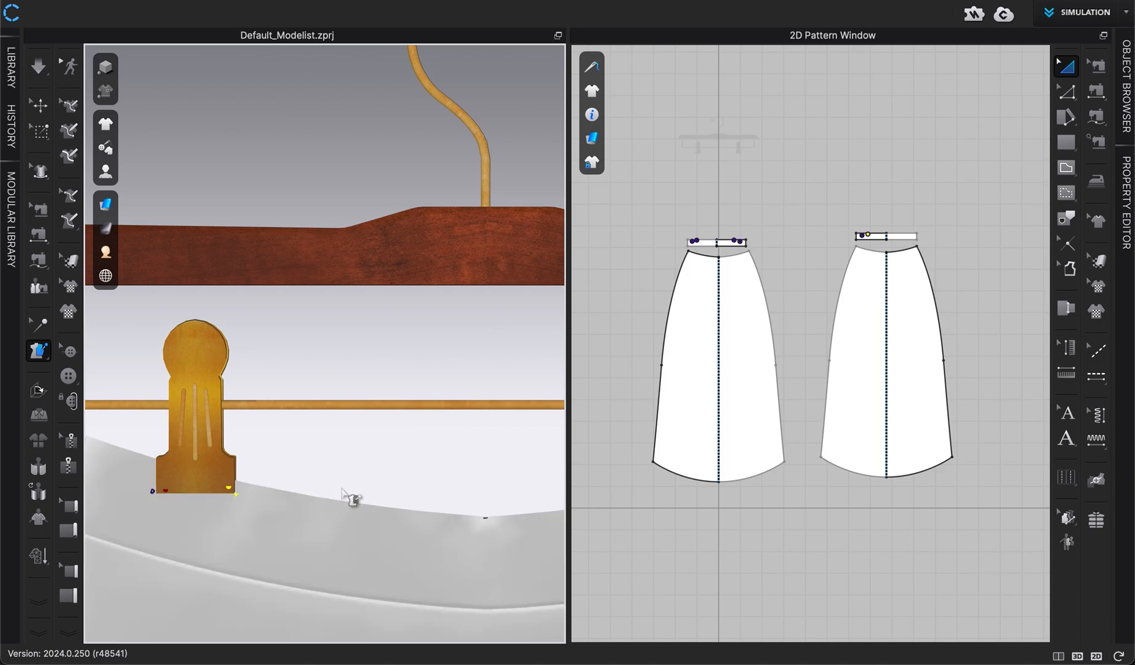
pyautogui.moveTo(343, 490); pyautogui.dragTo(55, 382, button='middle')
pyautogui.click(449, 387)
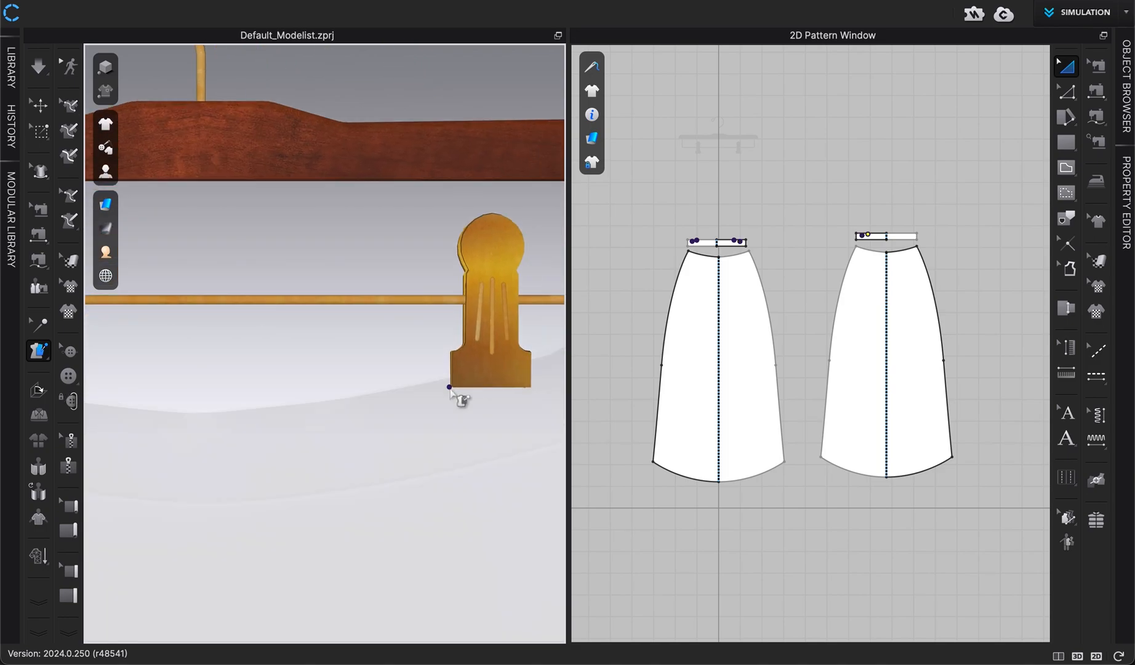
pyautogui.click(461, 386)
pyautogui.click(533, 389)
pyautogui.click(524, 386)
pyautogui.press('2')
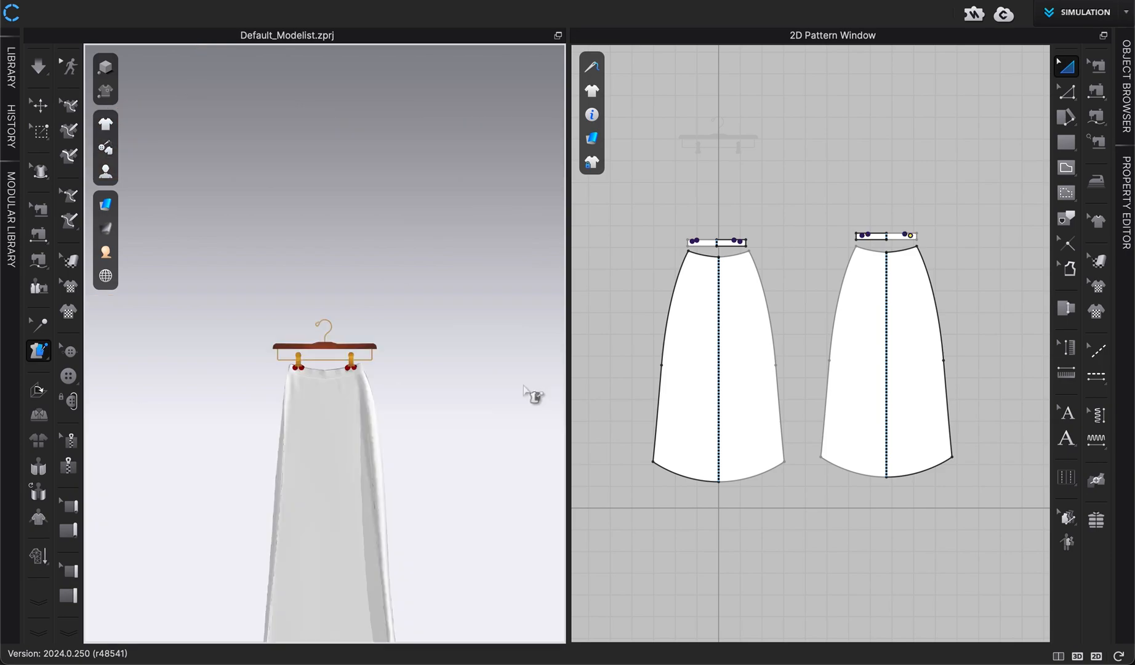
# Switch to the selection tool and run the simulation
pyautogui.click(45, 108)
pyautogui.scroll(5, 270, 345)
pyautogui.moveTo(263, 349); pyautogui.dragTo(261, 317, button='middle')
pyautogui.scroll(2, 257, 170)
pyautogui.scroll(3, 261, 173)
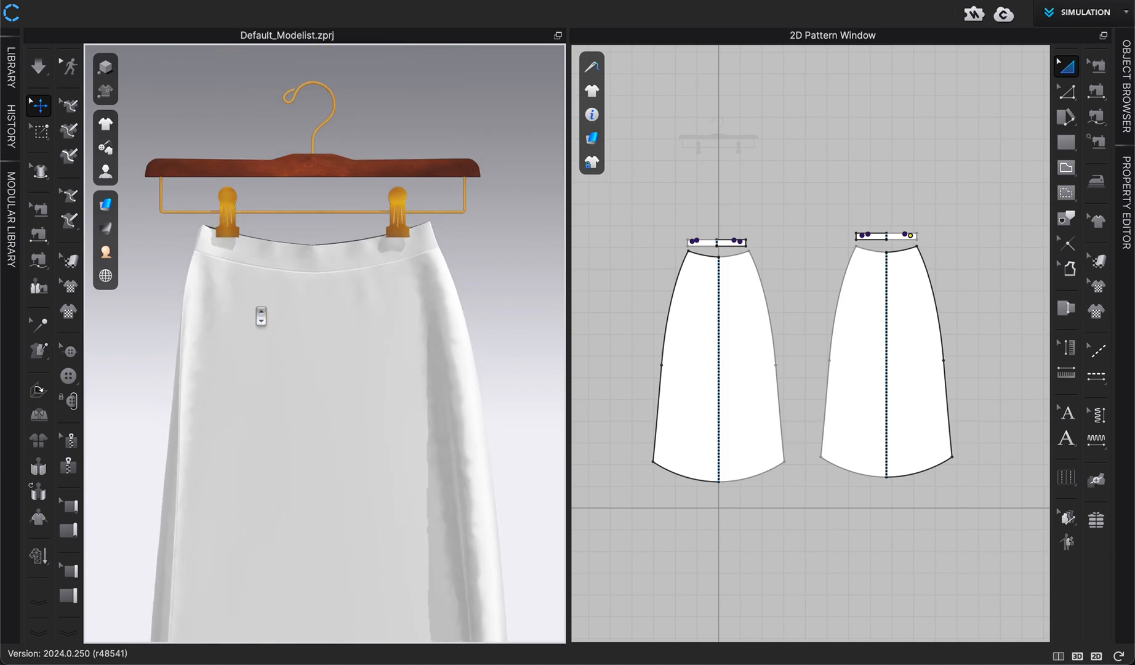
pyautogui.press('space')
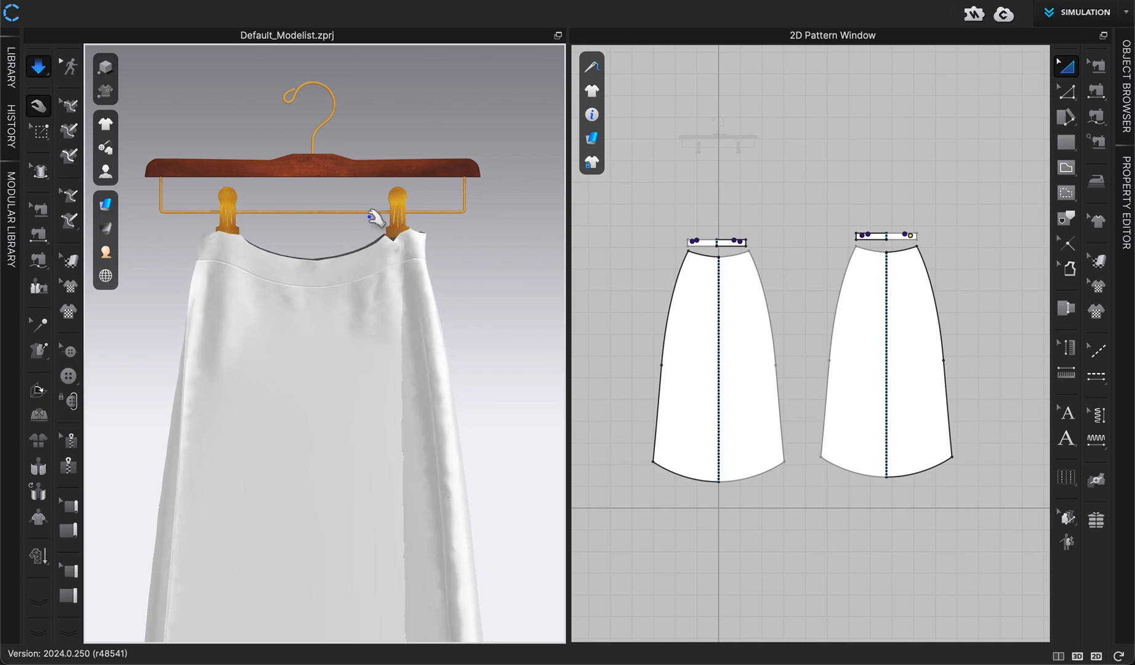
# Pull the waistband fabric between the clips during the simulation, then stop the simulation
pyautogui.scroll(5, 394, 219)
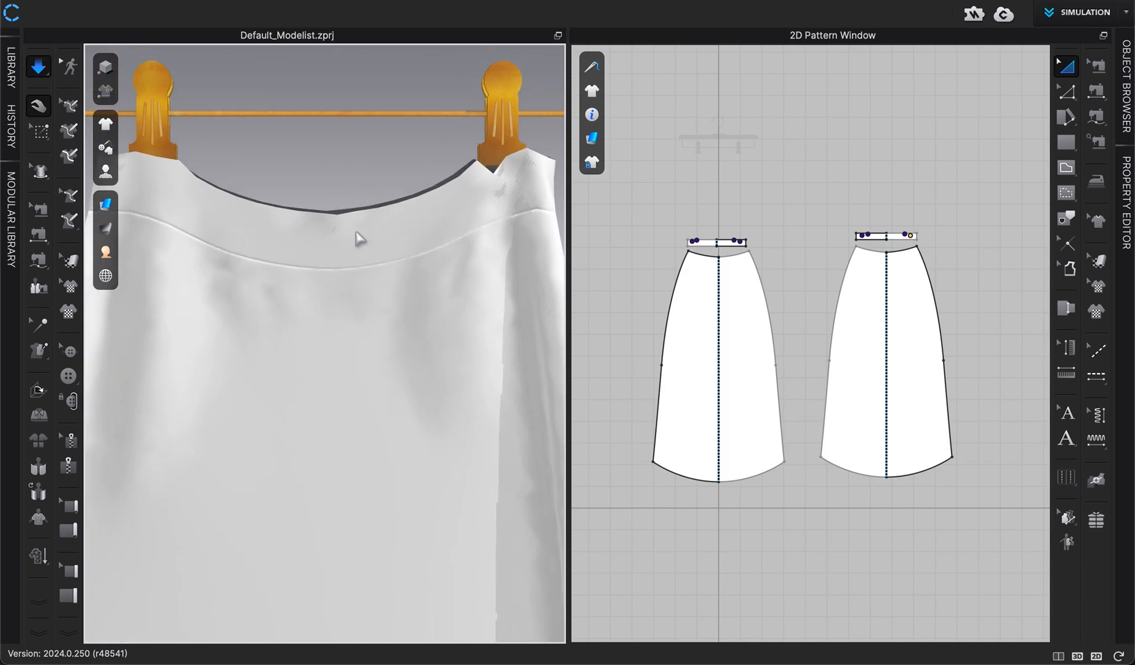
pyautogui.scroll(-3, 360, 239)
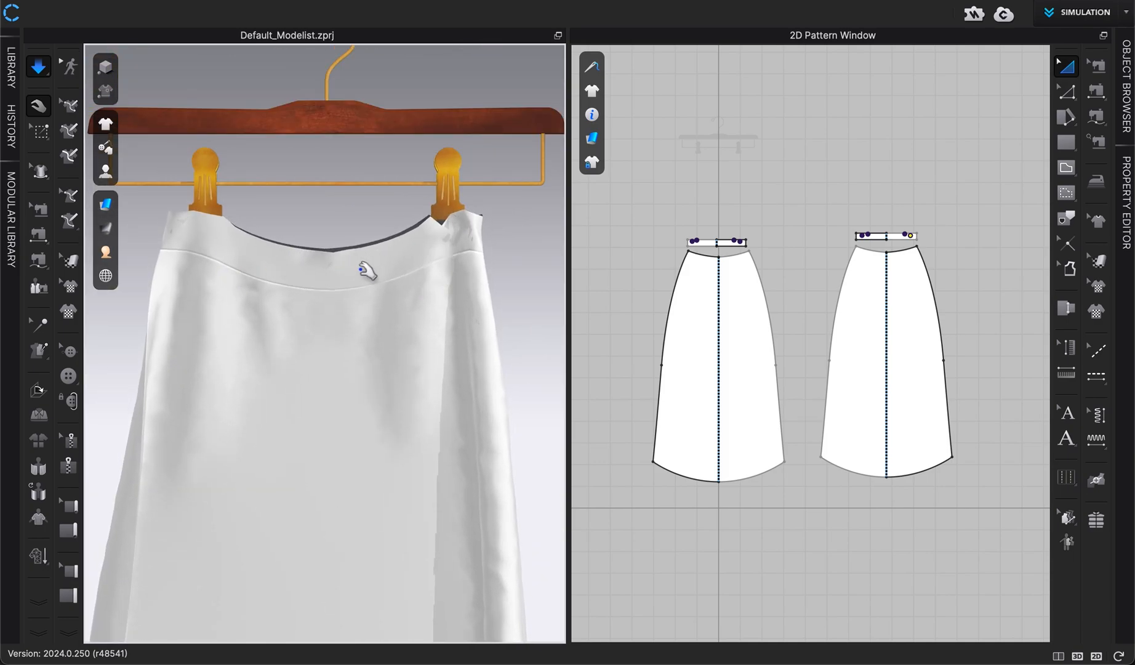
pyautogui.scroll(6, 352, 254)
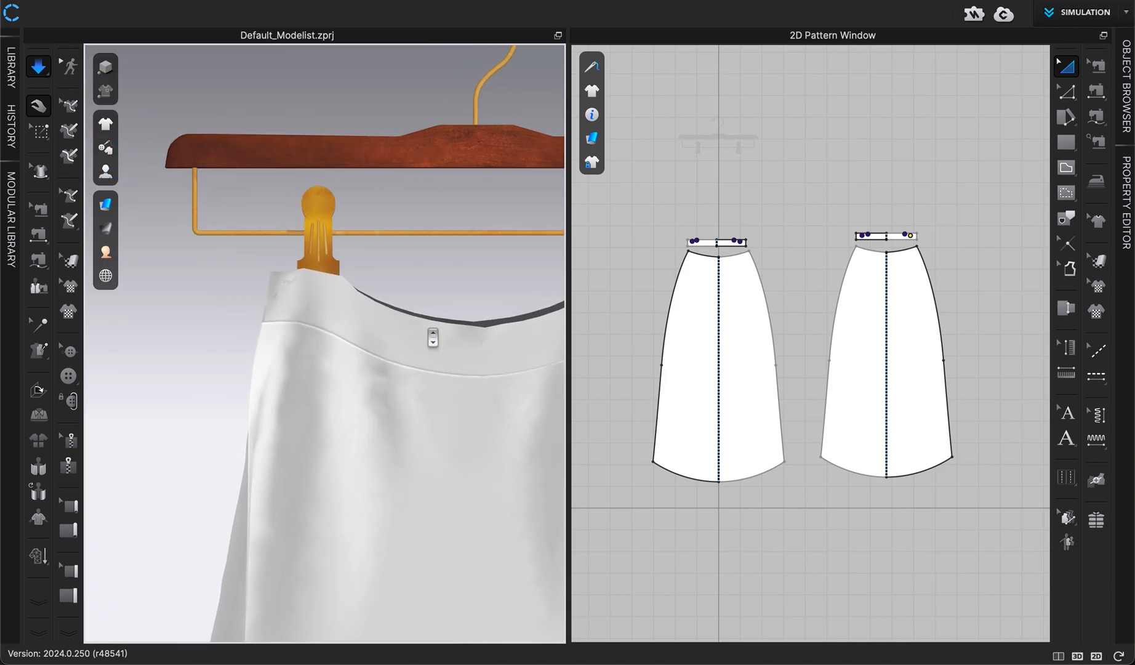
pyautogui.scroll(5, 433, 337)
pyautogui.moveTo(403, 316); pyautogui.dragTo(380, 367, button='middle')
pyautogui.moveTo(380, 368); pyautogui.dragTo(435, 373, button='right')
pyautogui.click(449, 322)
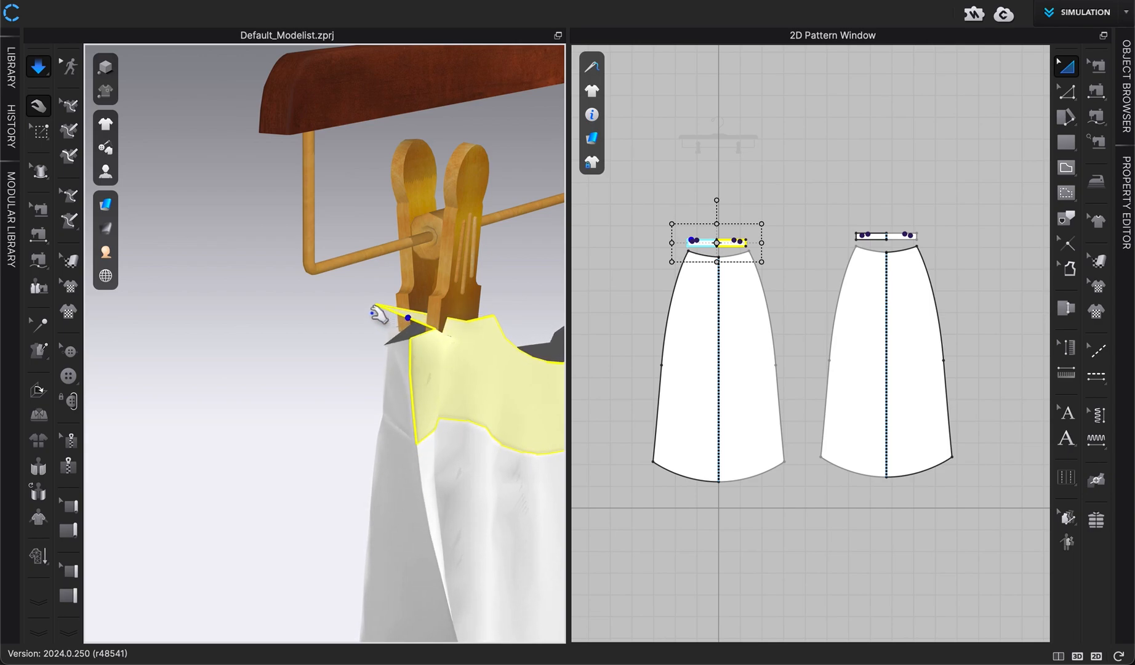
pyautogui.click(510, 284)
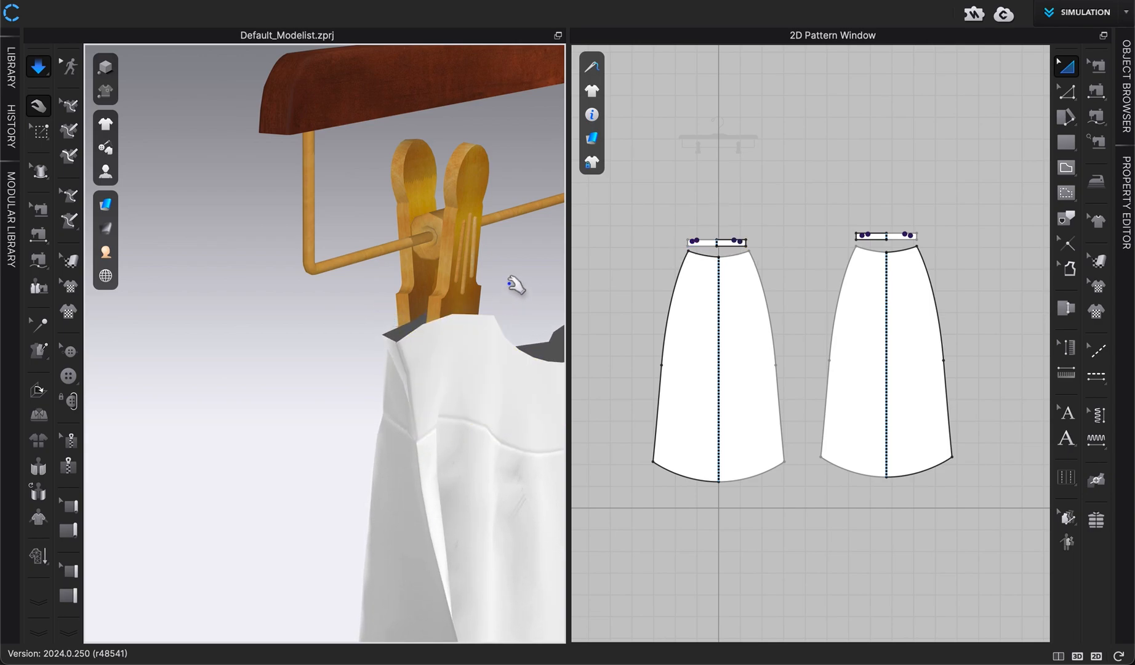
pyautogui.press('2')
pyautogui.scroll(10, 513, 296)
pyautogui.scroll(2, 513, 300)
pyautogui.moveTo(453, 354); pyautogui.dragTo(516, 187, button='middle')
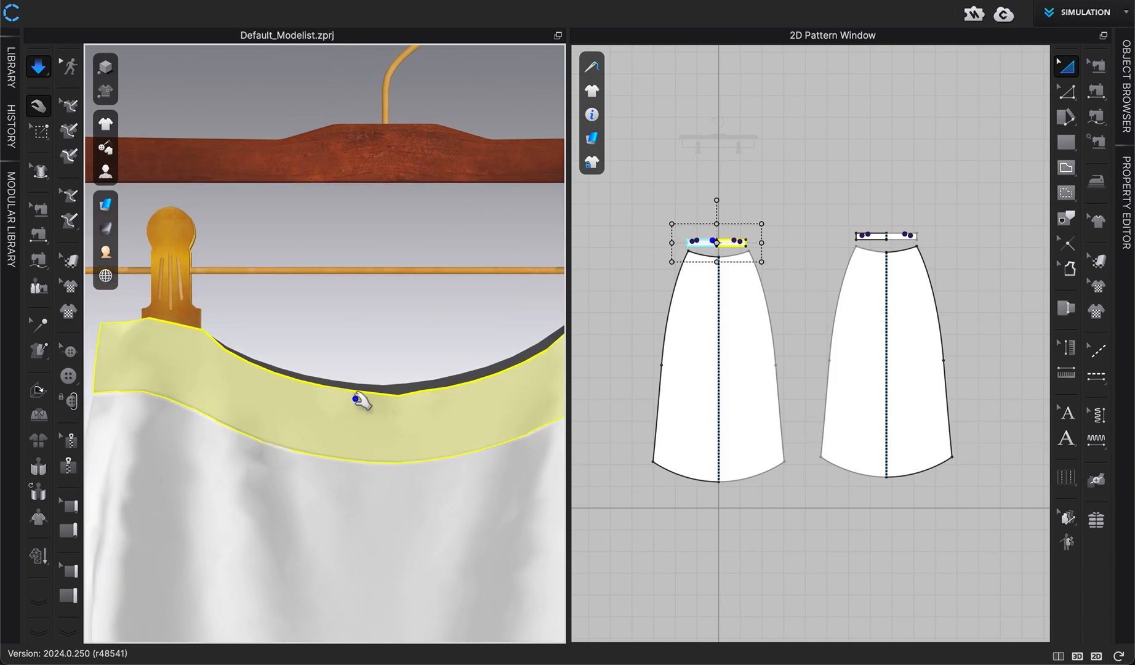
pyautogui.press('space')
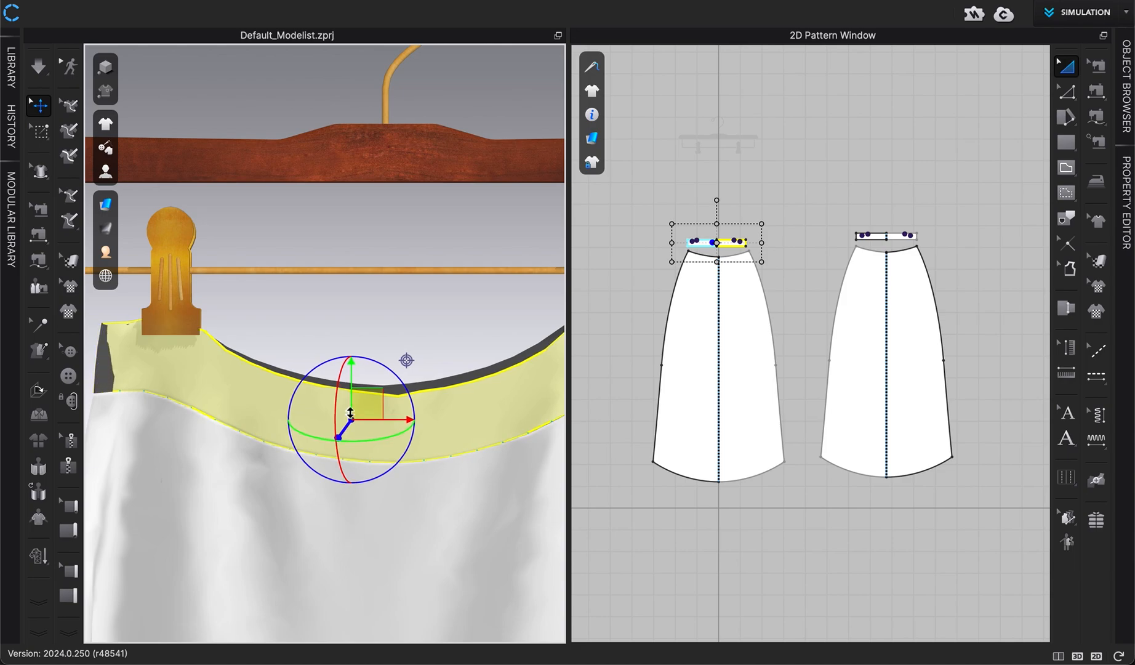
# Restart the simulation and pull the skirt fabric to settle its drape, then stop it
pyautogui.click(432, 300)
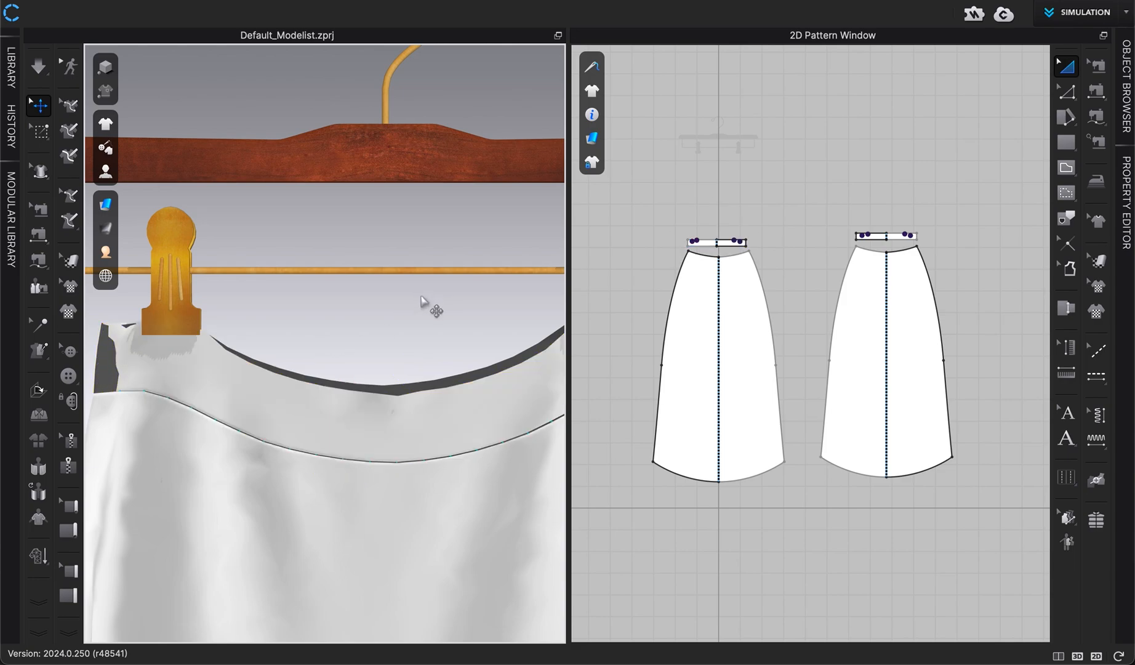
pyautogui.moveTo(431, 301); pyautogui.dragTo(321, 303, button='right')
pyautogui.press('space')
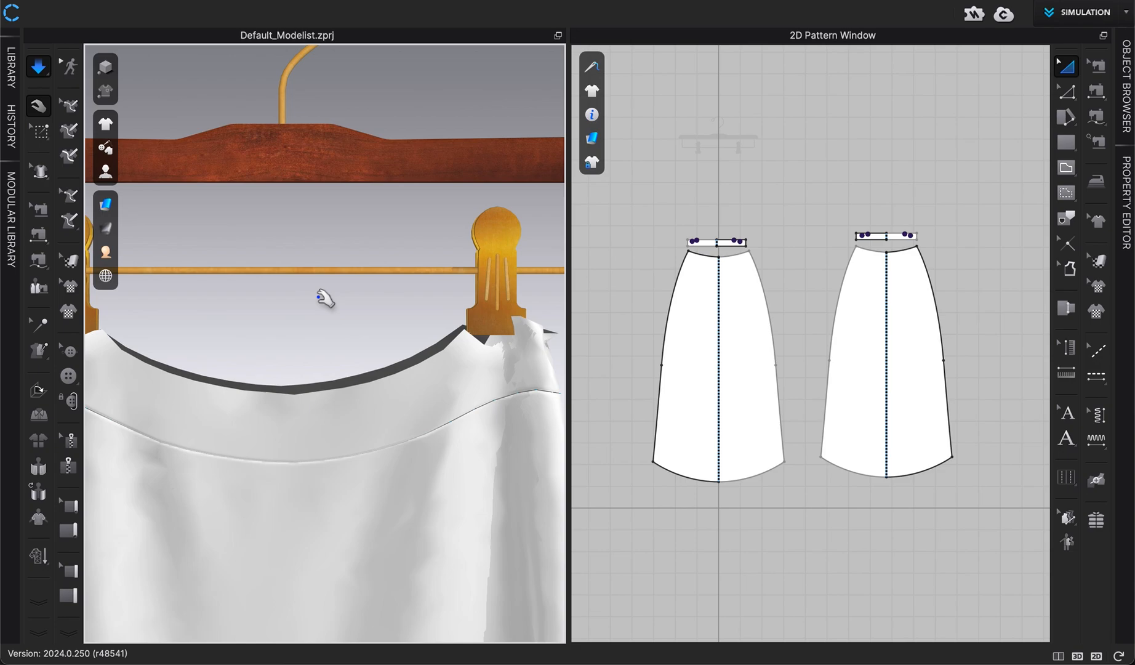
pyautogui.moveTo(317, 304); pyautogui.dragTo(452, 310, button='middle')
pyautogui.moveTo(193, 338); pyautogui.dragTo(123, 320)
pyautogui.moveTo(197, 349); pyautogui.dragTo(267, 378, button='right')
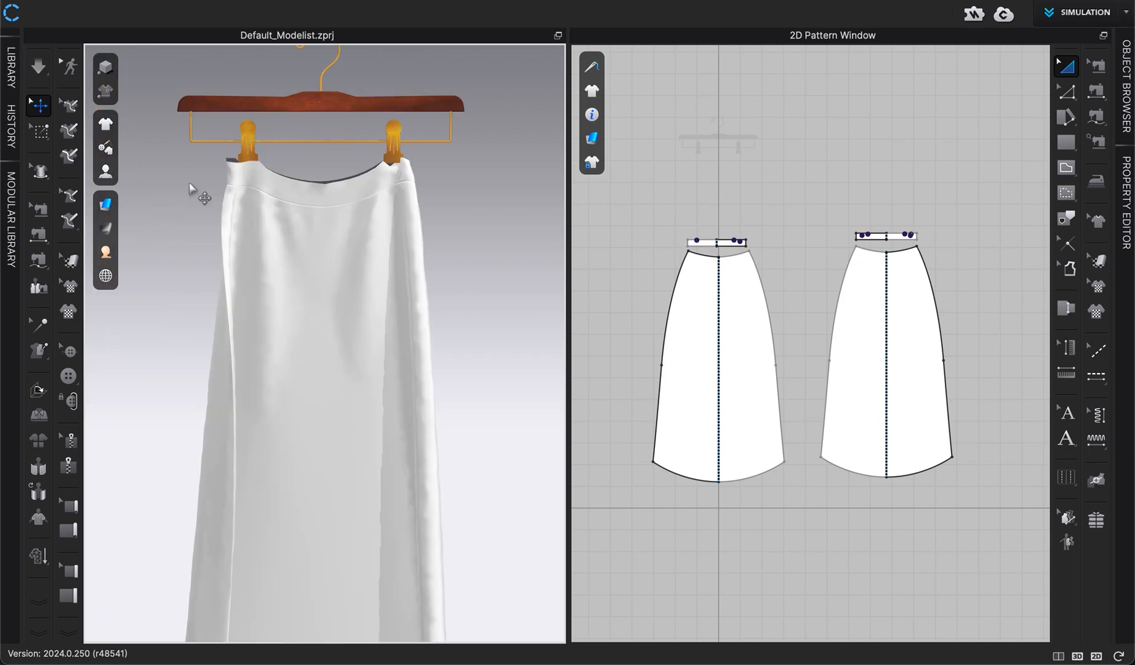
pyautogui.press('space')
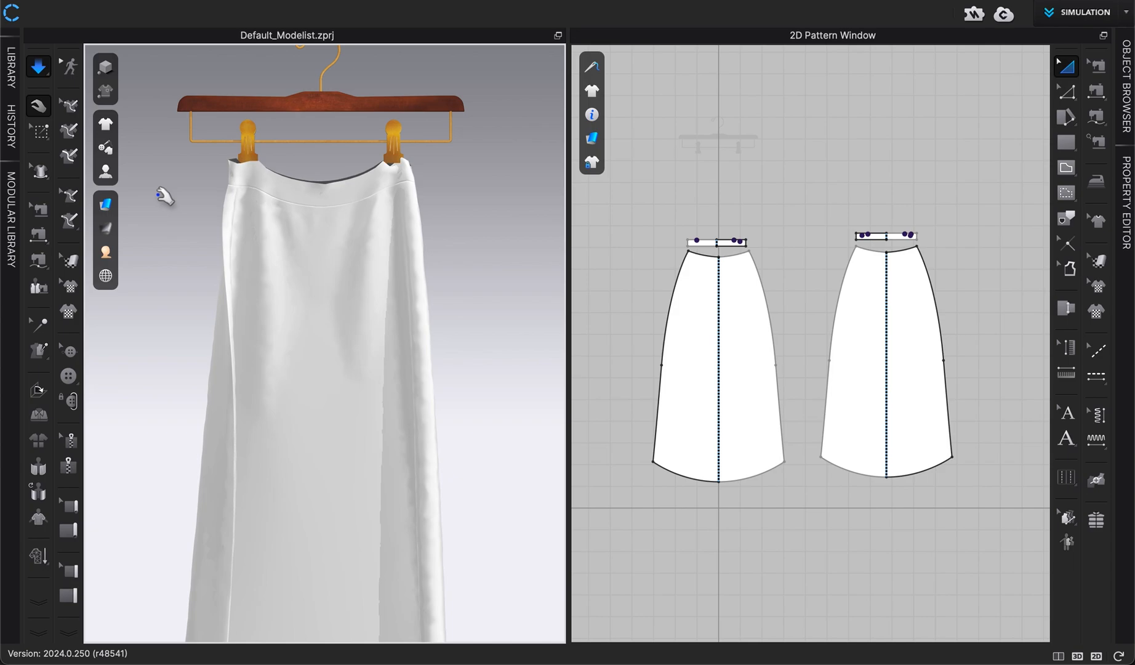
# Open the Tack on Avatar tool to inspect the tack points on the hanger clips
pyautogui.scroll(5, 160, 200)
pyautogui.moveTo(160, 201); pyautogui.dragTo(161, 300, button='middle')
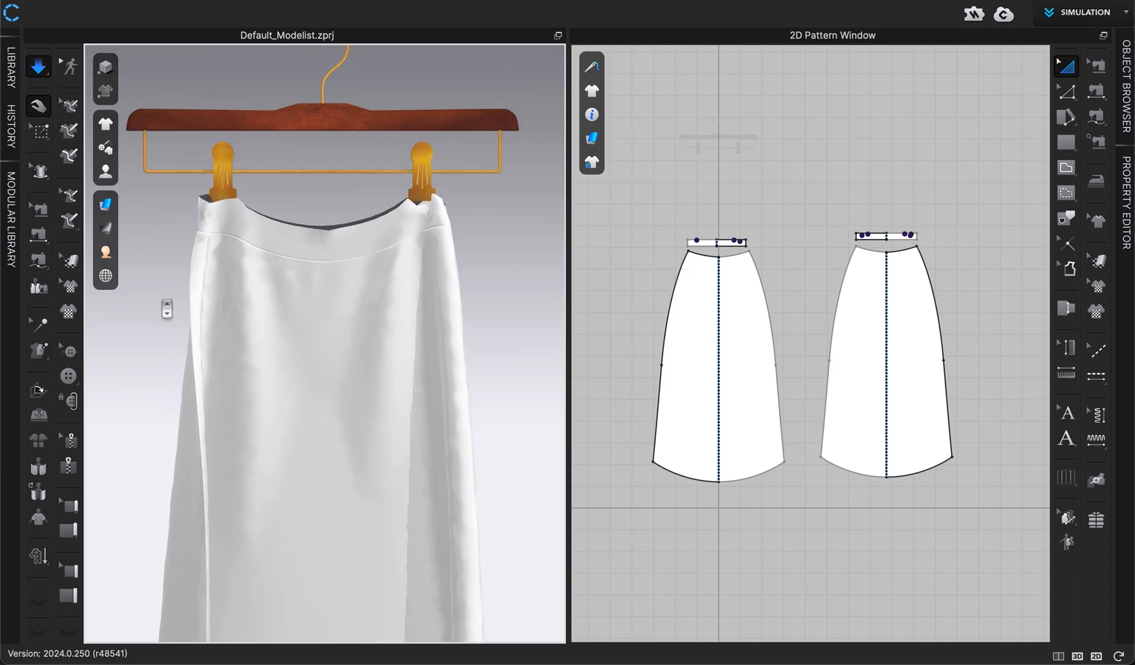
pyautogui.moveTo(163, 306); pyautogui.dragTo(279, 457, button='right')
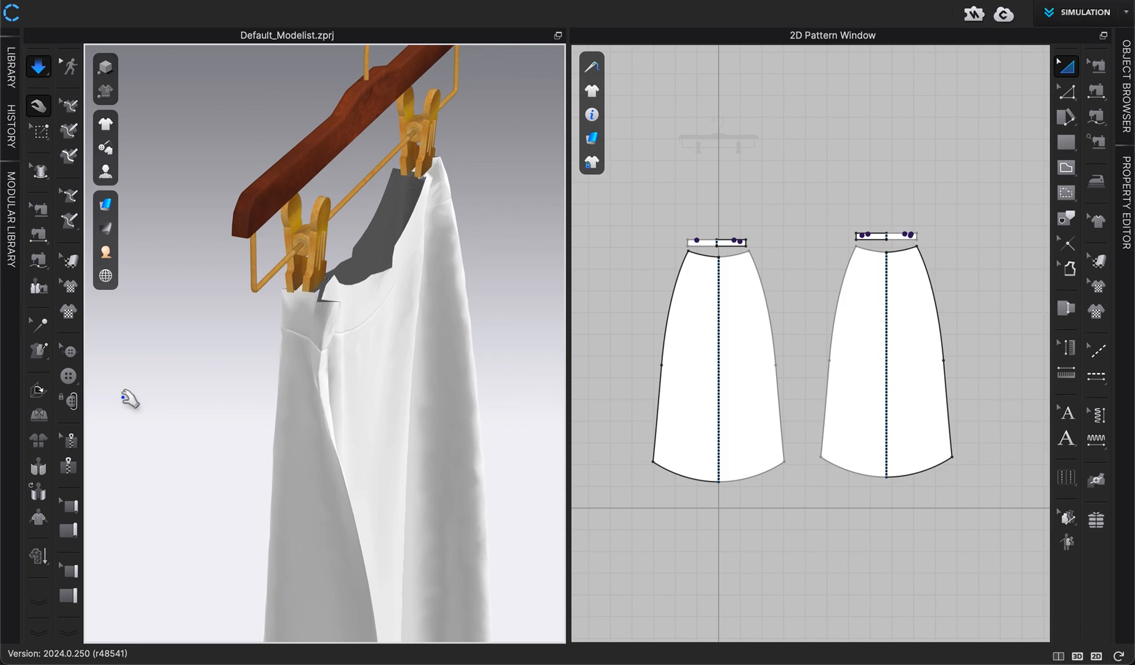
pyautogui.click(39, 324)
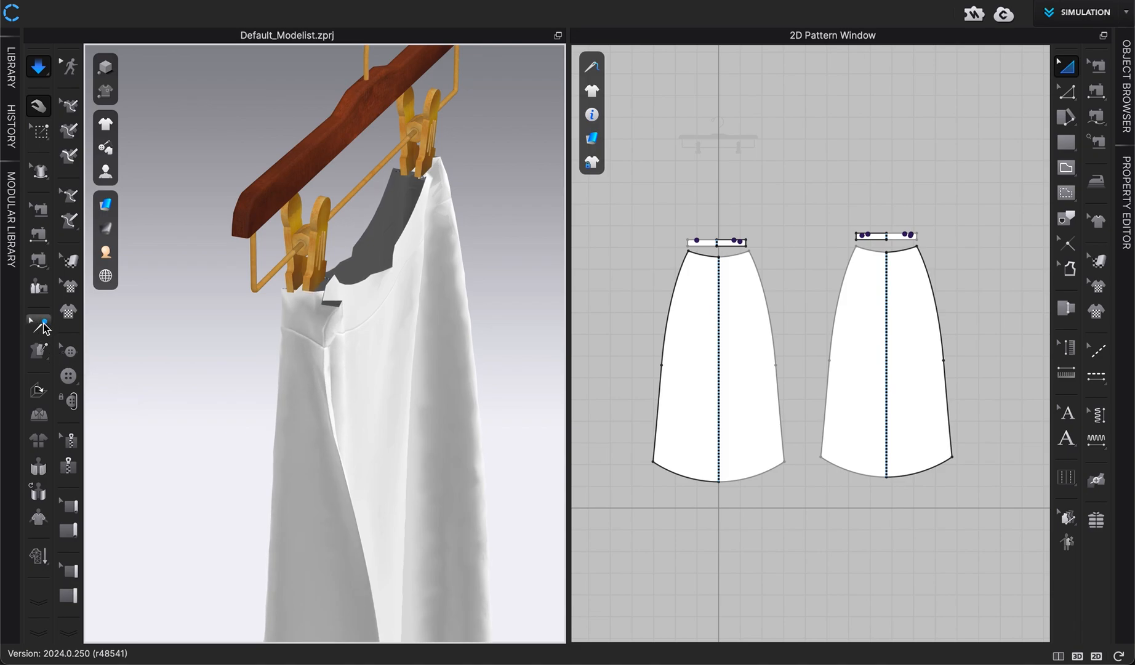
pyautogui.click(39, 350)
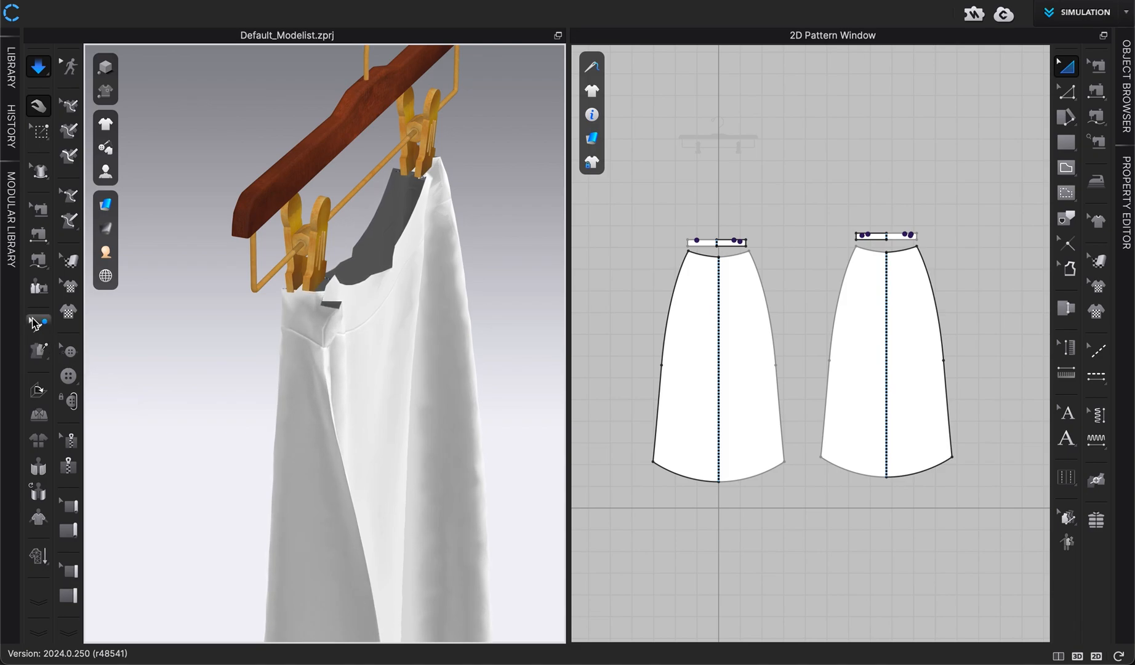
pyautogui.click(38, 324)
pyautogui.scroll(5, 306, 264)
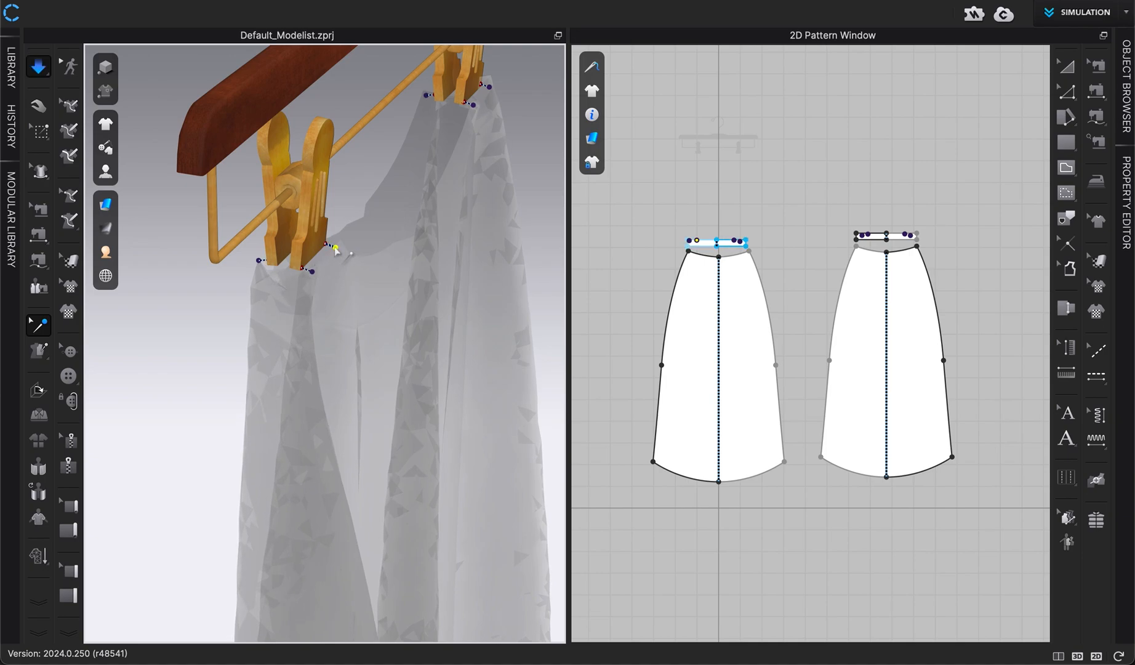
pyautogui.press('space')
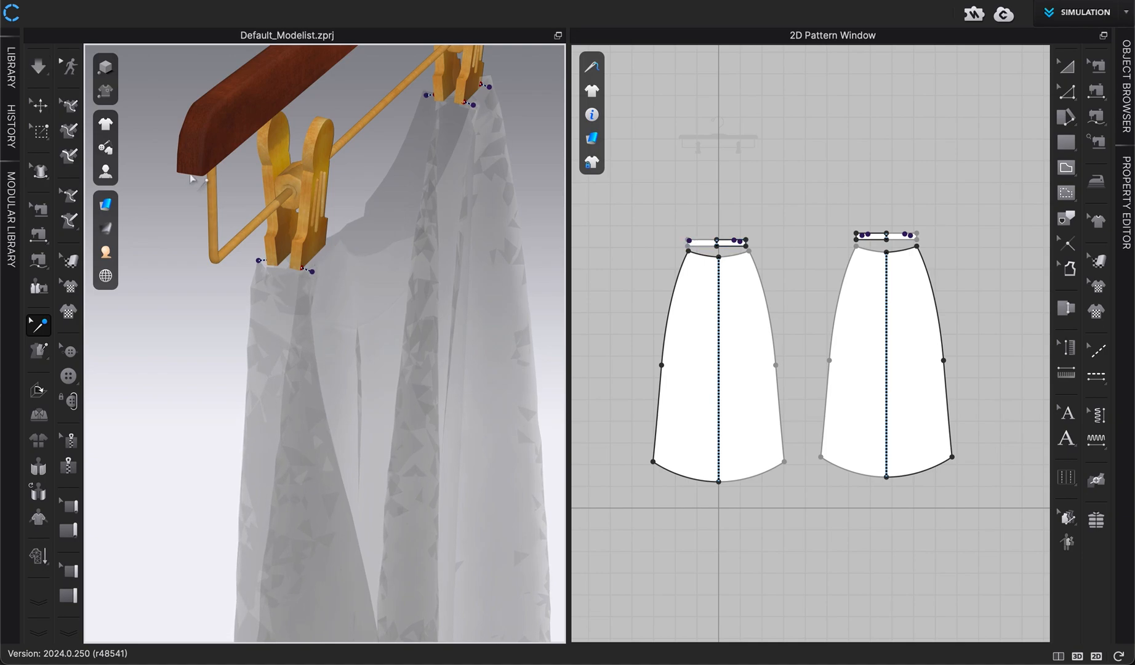
# Return to the selection tool and view the whole draped skirt on the hanger
pyautogui.click(39, 106)
pyautogui.press('2')
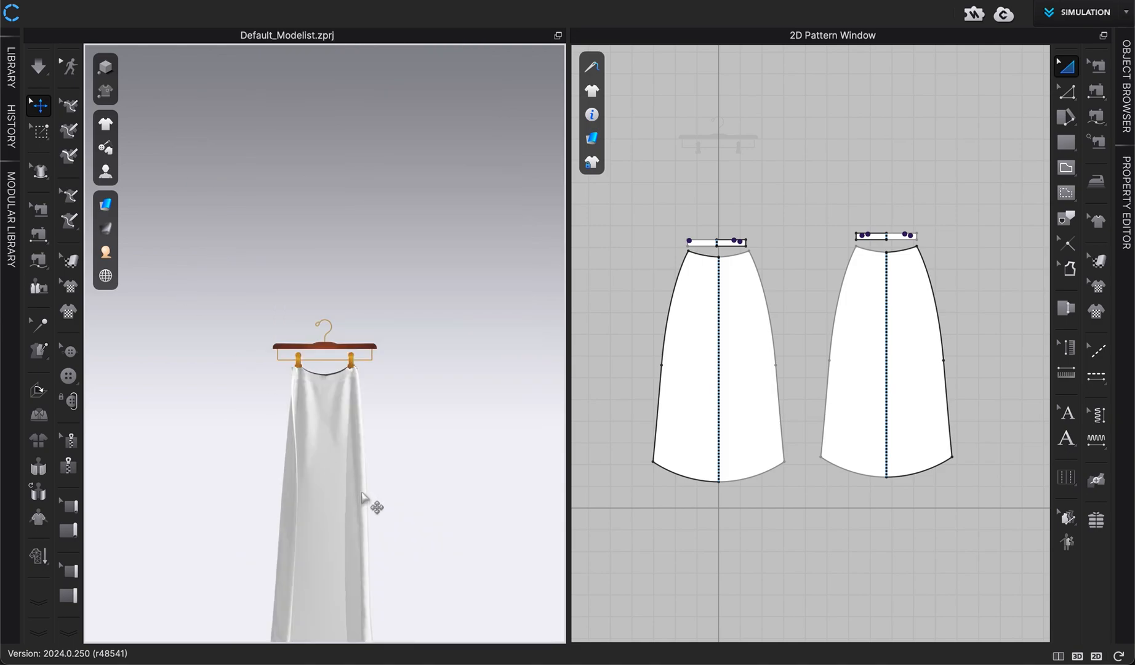
pyautogui.scroll(5, 362, 493)
pyautogui.moveTo(362, 492); pyautogui.dragTo(369, 274, button='middle')
pyautogui.scroll(-3, 370, 280)
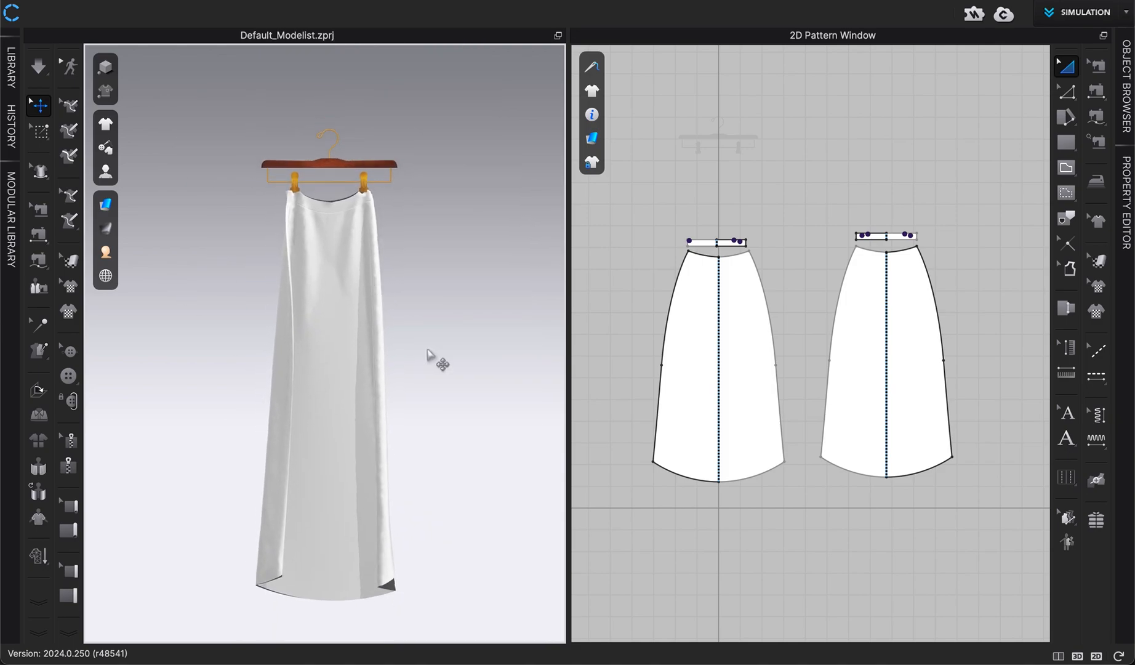
pyautogui.moveTo(427, 349); pyautogui.dragTo(406, 320, button='middle')
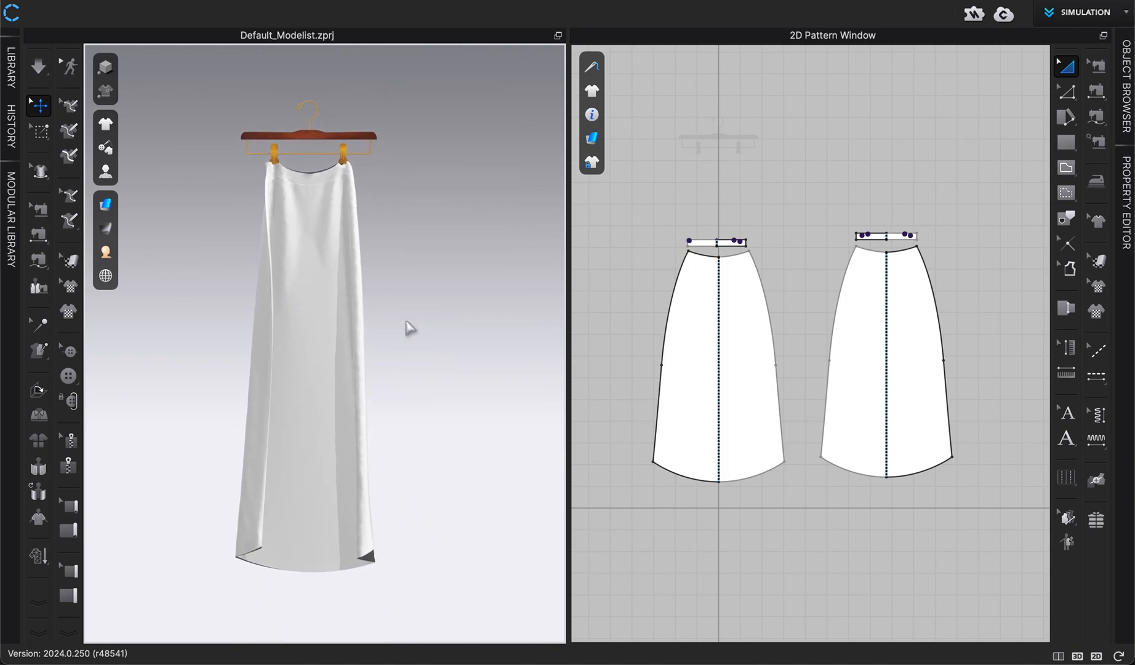